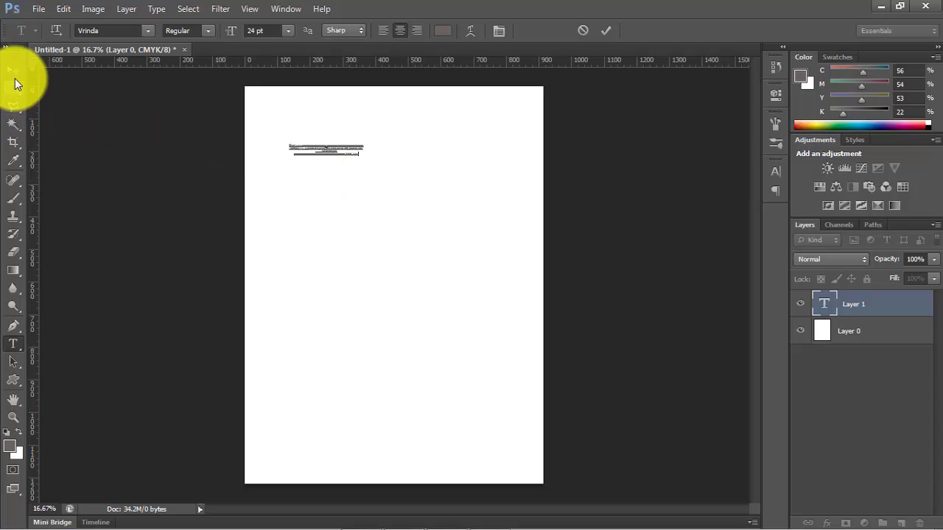
# - Scale the Bengali text block to about 325% so it spans most of the page width
pyautogui.click(13, 70)
pyautogui.hotkey('ctrl', 't')
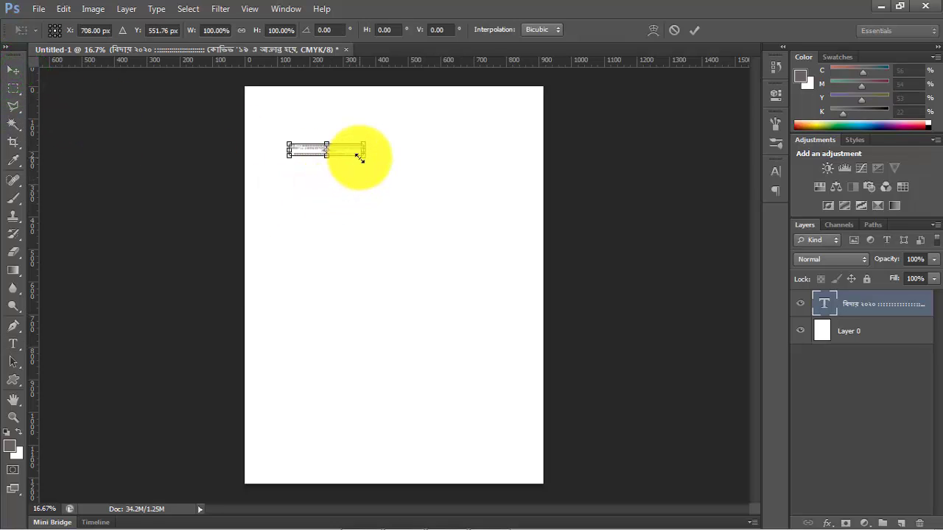
pyautogui.moveTo(359, 157); pyautogui.dragTo(484, 288)
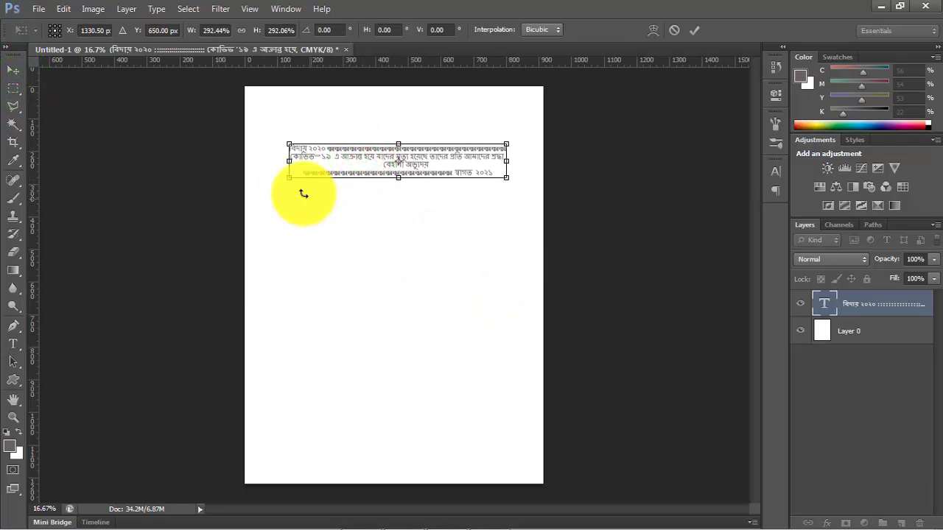
pyautogui.moveTo(288, 179); pyautogui.dragTo(268, 201)
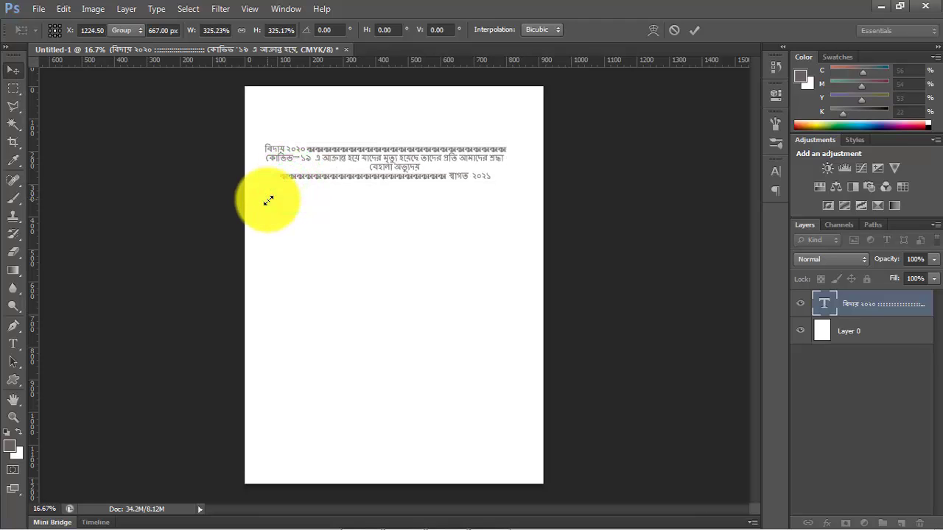
pyautogui.press('Return')
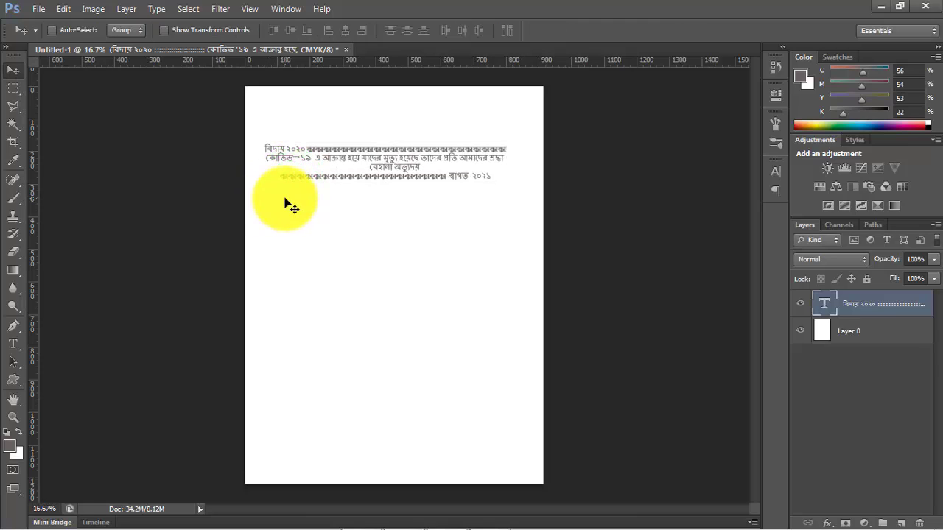
# - Move the Bengali text block to mid-page and add a new text layer "qw" above it, scaled to about 200%
pyautogui.click(13, 344)
pyautogui.click(13, 69)
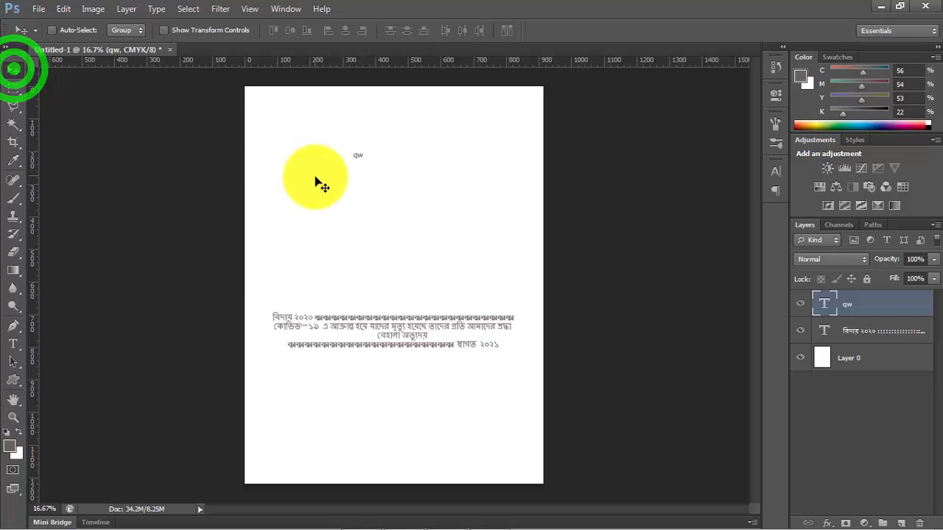
pyautogui.hotkey('ctrl', 't')
pyautogui.moveTo(362, 163); pyautogui.dragTo(369, 168)
pyautogui.click(13, 342)
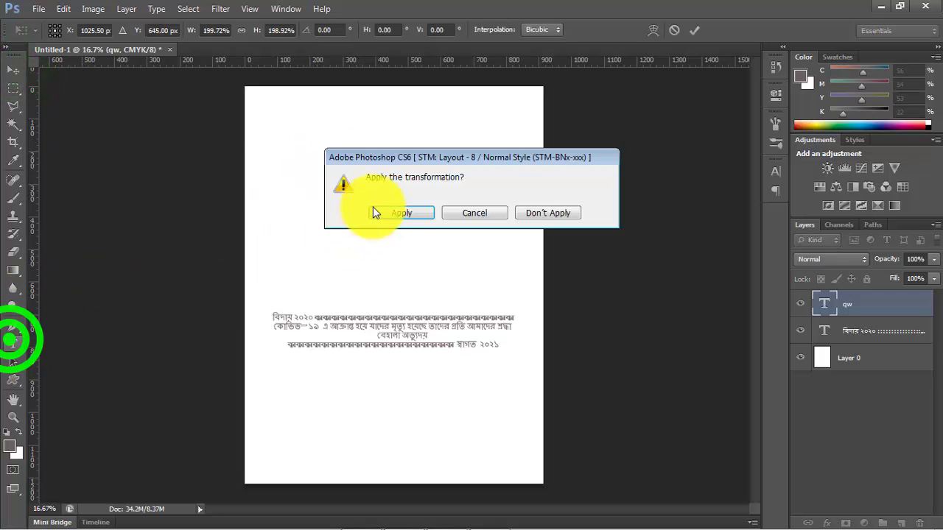
pyautogui.click(373, 213)
# - Change the "qw" text's font to STM-BNT-Arjun and replace the text with "বিদায়"
pyautogui.click(362, 171)
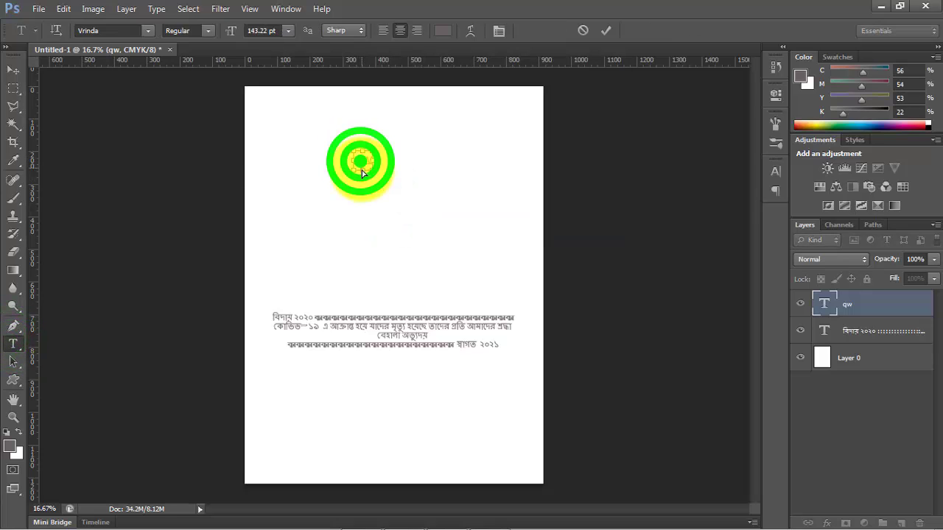
pyautogui.doubleClick(362, 171)
pyautogui.click(147, 31)
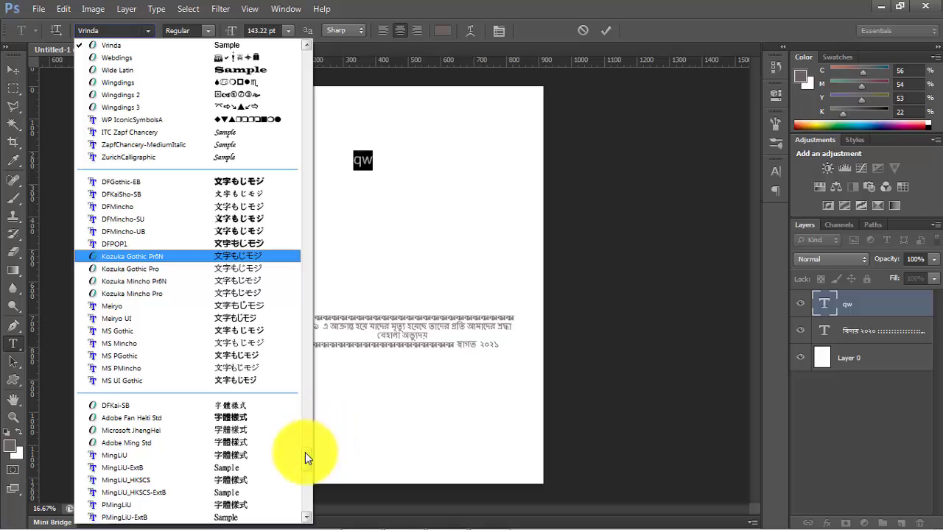
pyautogui.moveTo(305, 453); pyautogui.dragTo(314, 316)
pyautogui.click(188, 195)
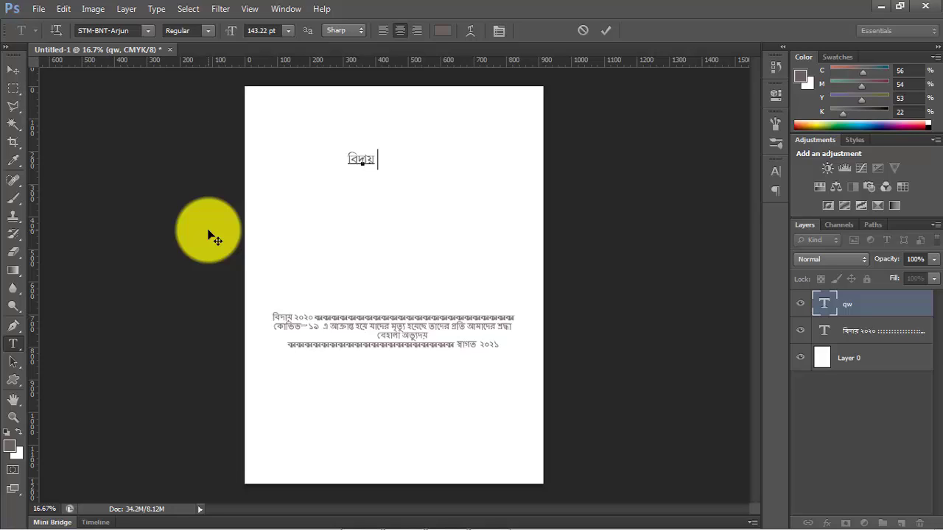
# - Set the colour of the "বিদায়" text to C 100, M 100, Y 100, K 100
pyautogui.click(442, 30)
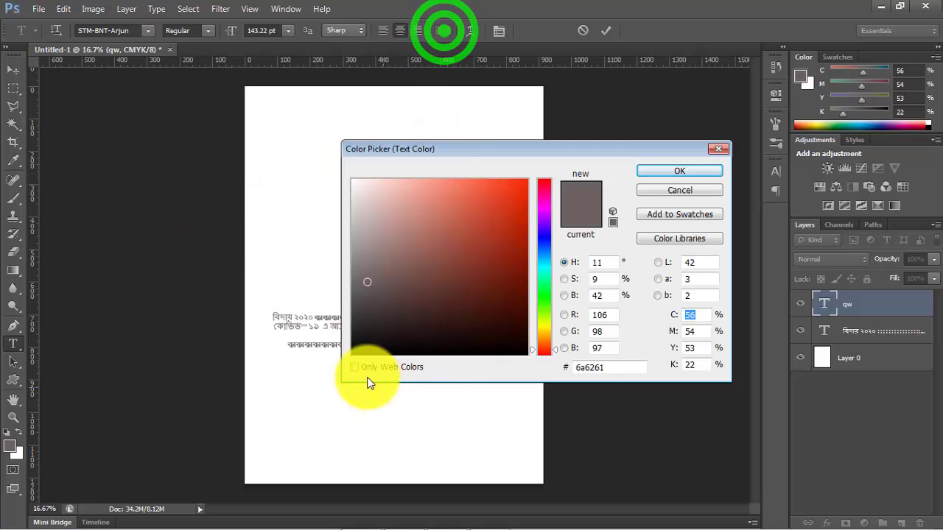
pyautogui.click(353, 355)
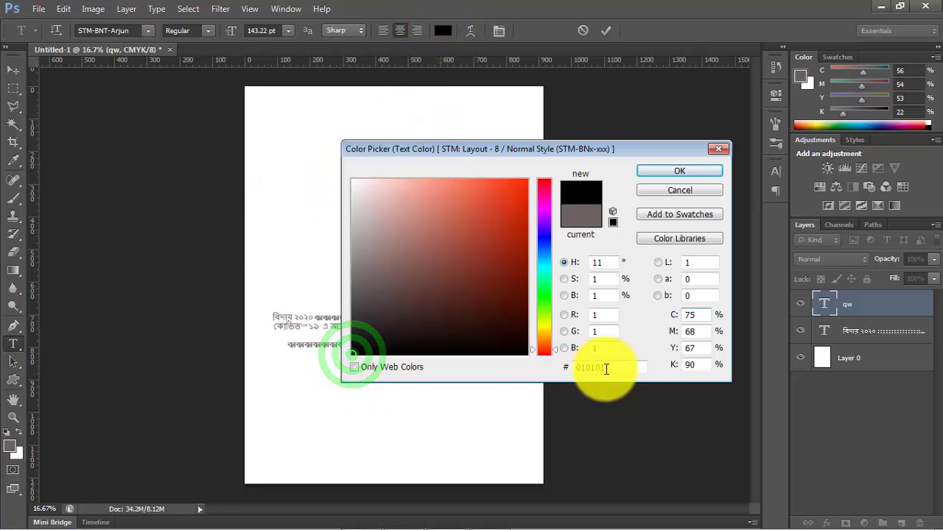
pyautogui.click(701, 316)
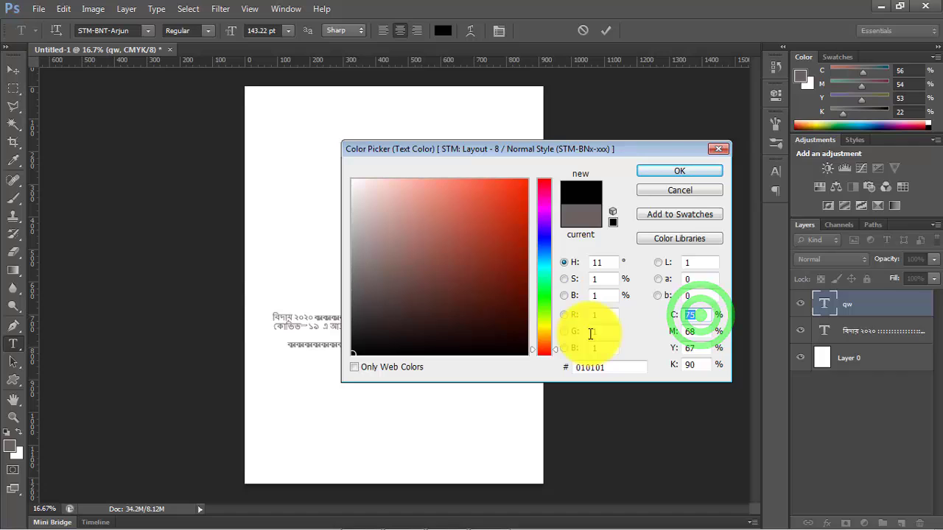
pyautogui.write('100')
pyautogui.press('Tab')
pyautogui.write('100')
pyautogui.press('Tab')
pyautogui.write('100')
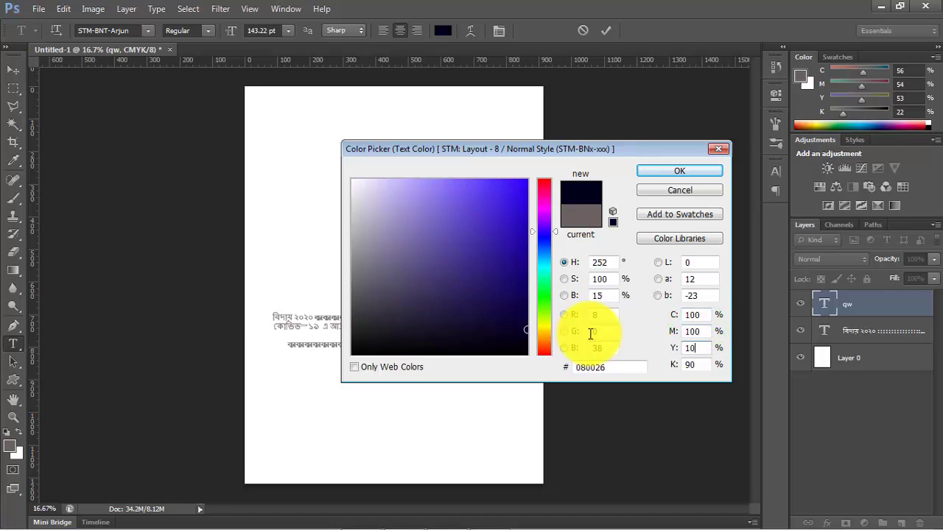
pyautogui.press('Tab')
pyautogui.write('100')
pyautogui.press('Return')
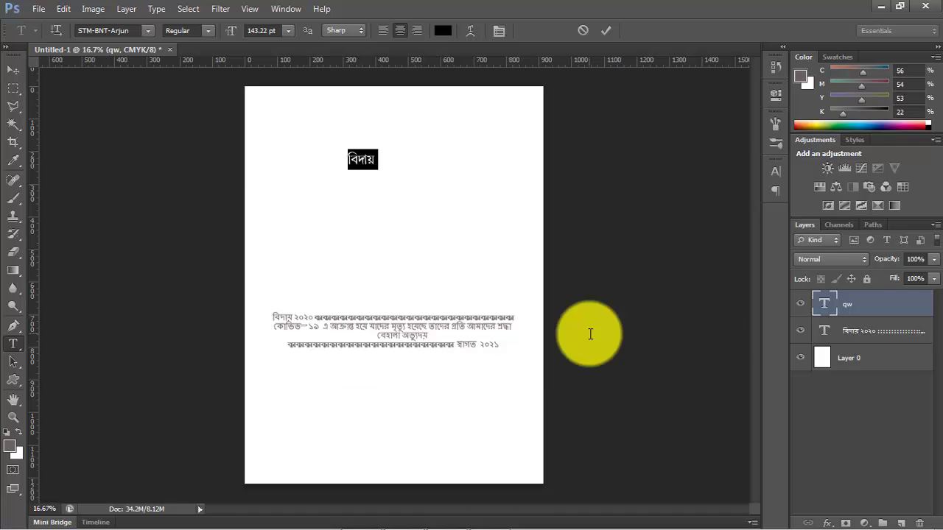
# - Make the "বিদায়" text bold and move it toward the left edge of the page
pyautogui.click(207, 32)
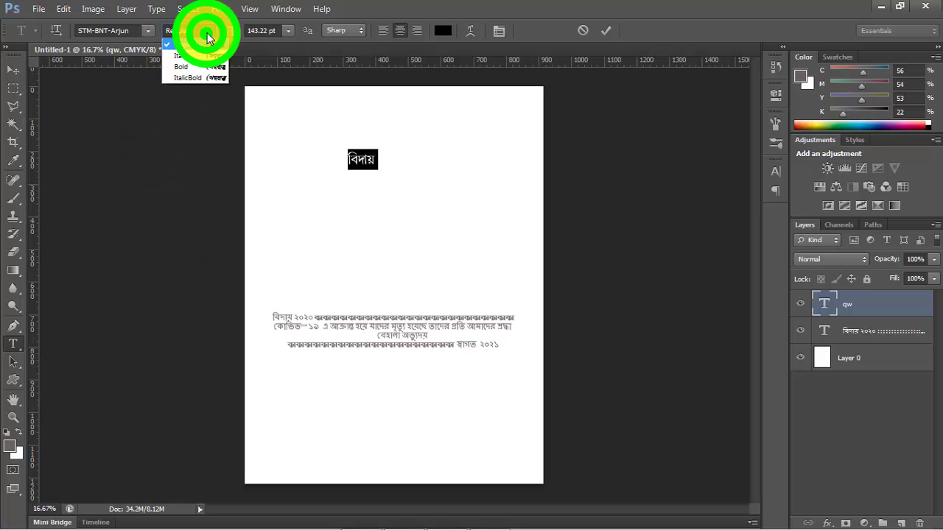
pyautogui.click(184, 65)
pyautogui.click(13, 69)
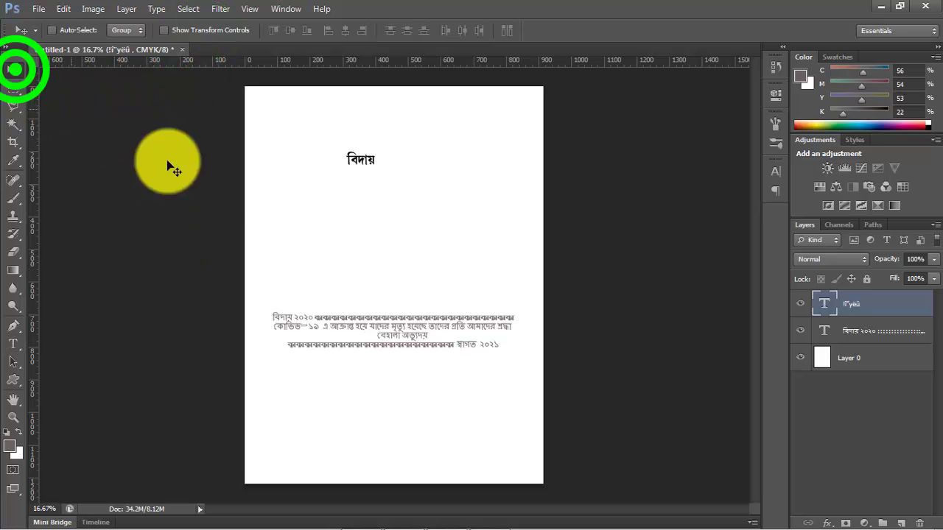
pyautogui.moveTo(358, 165); pyautogui.dragTo(290, 170)
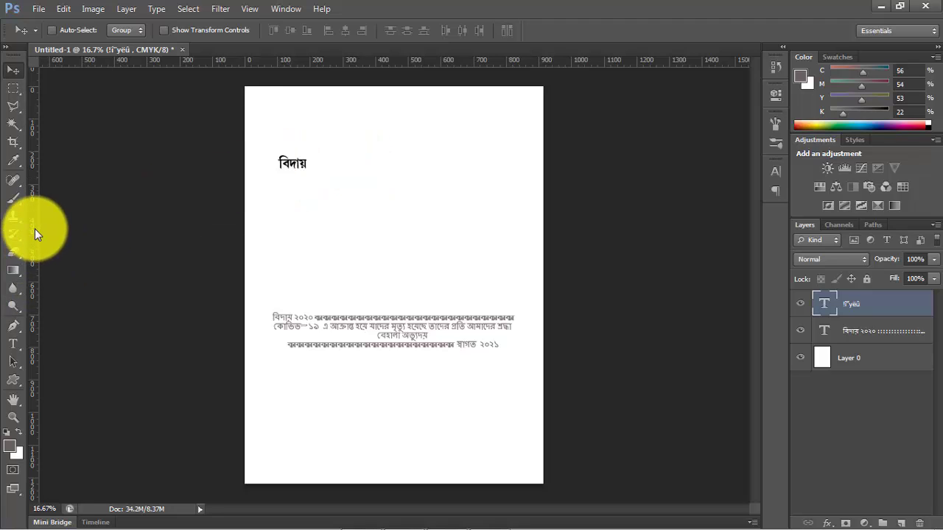
# - Extend the "বিদায়" heading with "২০২০" followed by a long row of dots
pyautogui.hotkey('ctrl', '+')
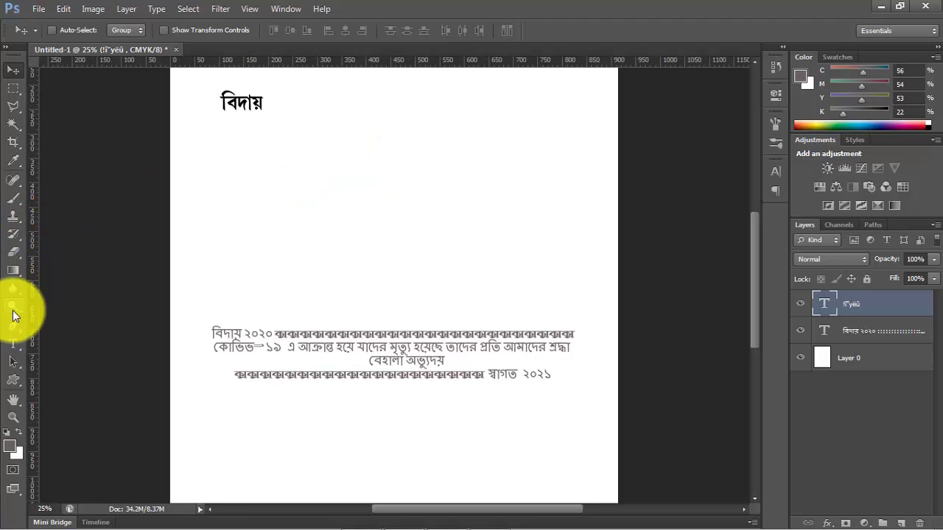
pyautogui.click(14, 344)
pyautogui.click(251, 102)
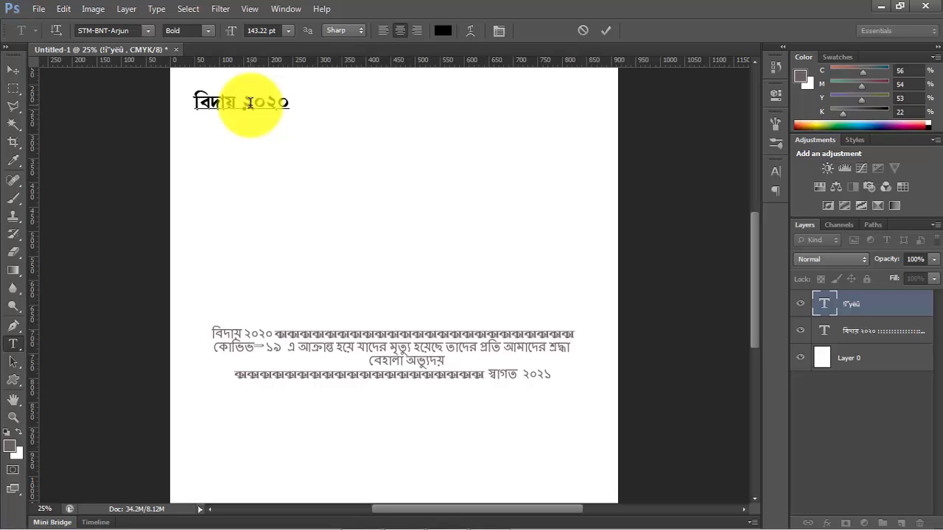
pyautogui.press('BackSpace')
pyautogui.press('BackSpace')
pyautogui.write('........................................')
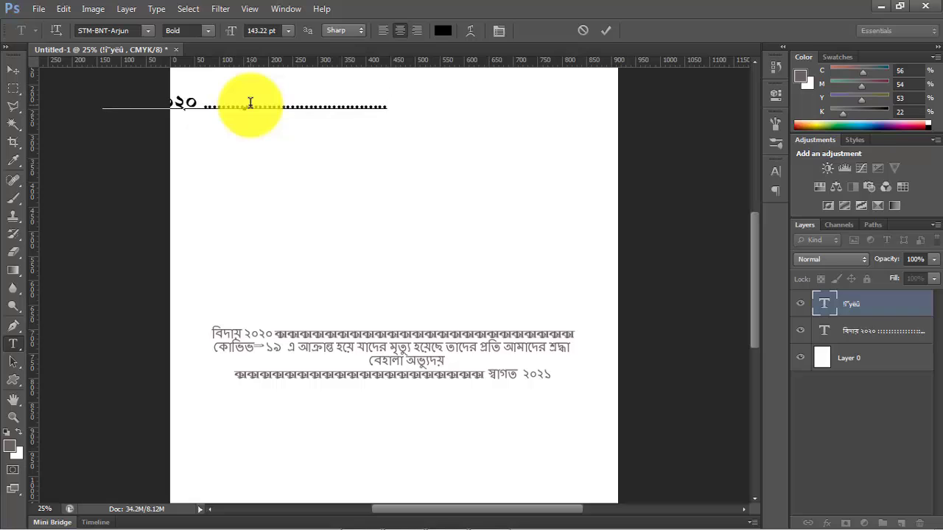
# - Move the extended heading fully onto the page and place it near the page's upper edge
pyautogui.click(12, 69)
pyautogui.click(269, 107)
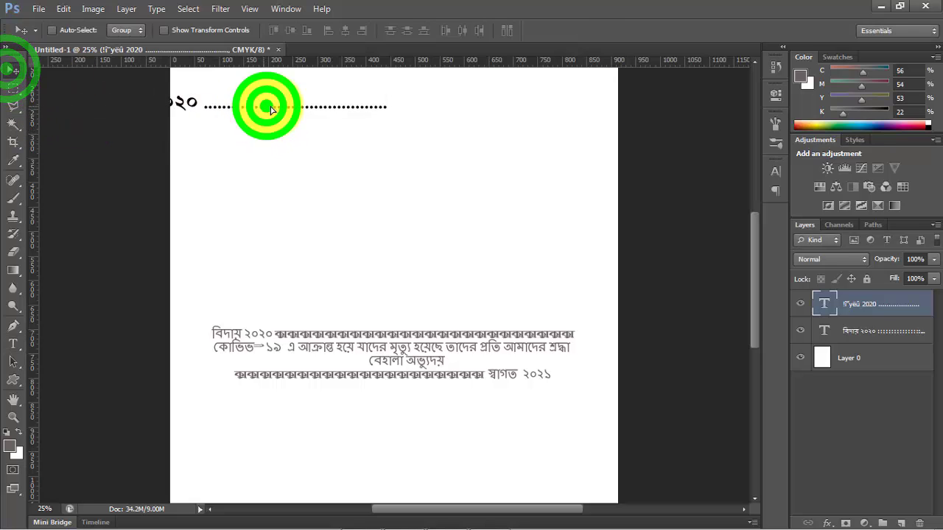
pyautogui.moveTo(270, 109); pyautogui.dragTo(392, 101)
pyautogui.moveTo(757, 295); pyautogui.dragTo(752, 254)
pyautogui.click(303, 220)
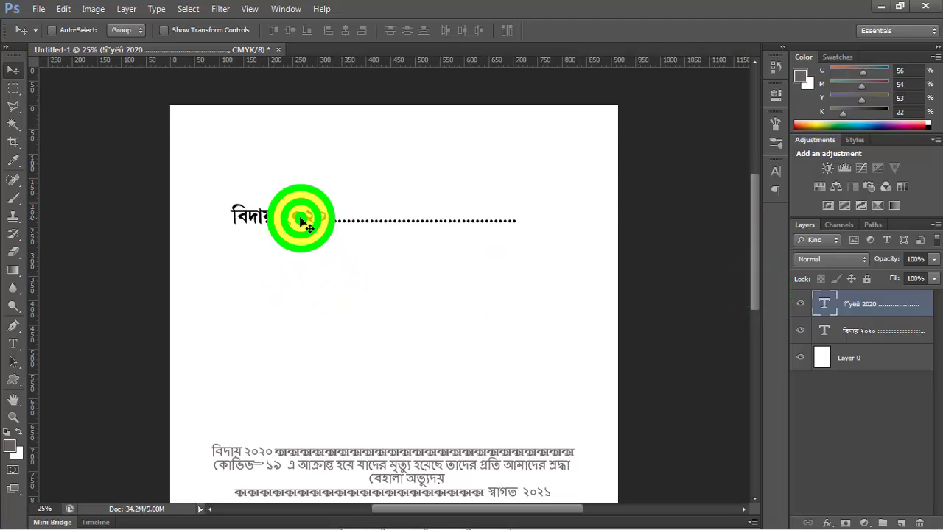
pyautogui.moveTo(302, 219); pyautogui.dragTo(326, 156)
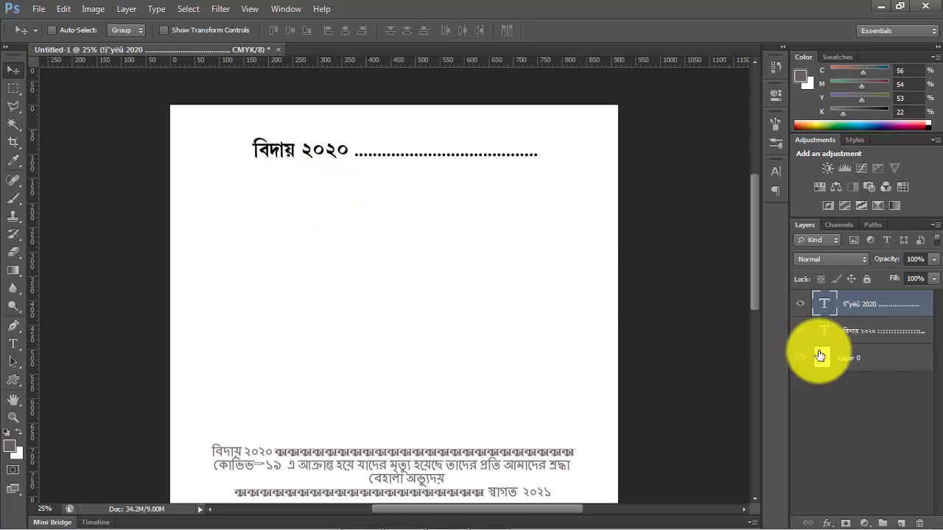
# - Align the heading with the centre of Layer 0, and move it back up near the page's upper edge
pyautogui.keyDown('ctrl'); pyautogui.click(855, 362); pyautogui.keyUp('ctrl')
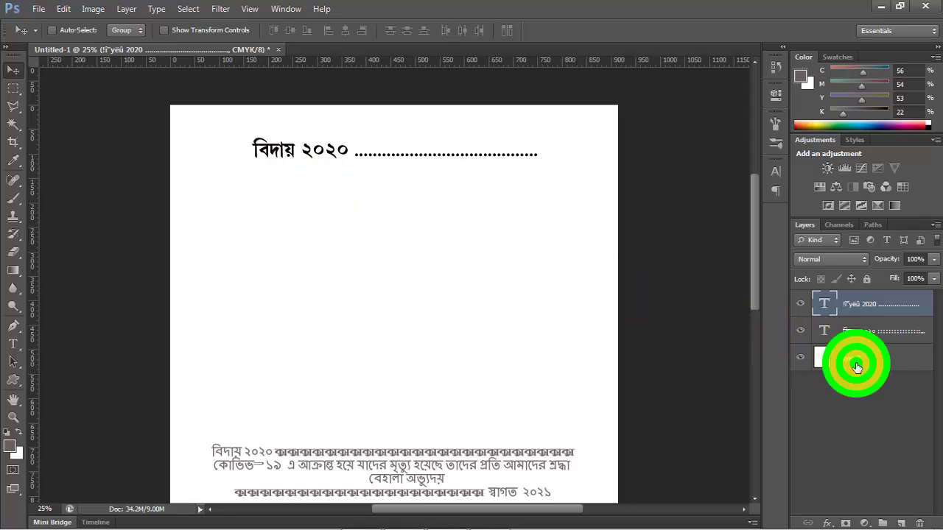
pyautogui.click(344, 34)
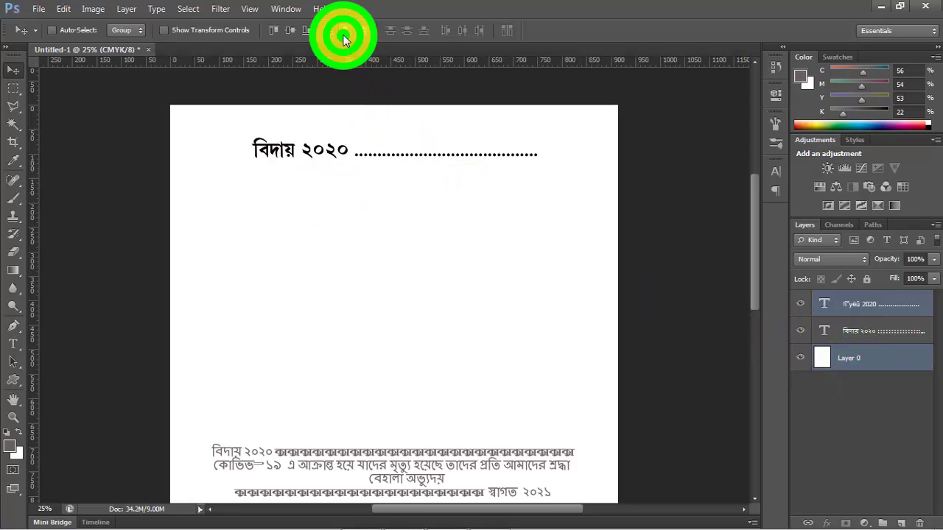
pyautogui.click(305, 31)
pyautogui.click(841, 304)
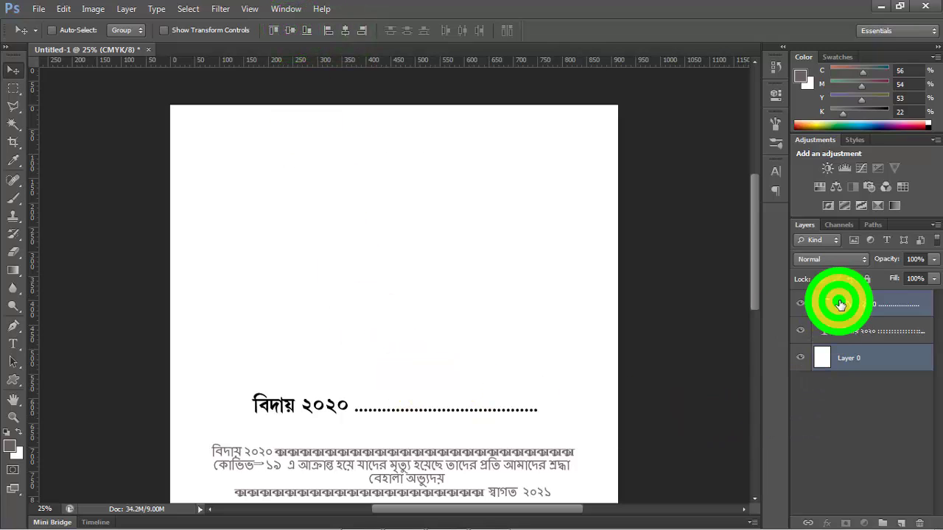
pyautogui.moveTo(339, 403); pyautogui.dragTo(345, 151)
# - Enlarge the heading to almost the full page width and centre it horizontally on Layer 0
pyautogui.hotkey('ctrl', 't')
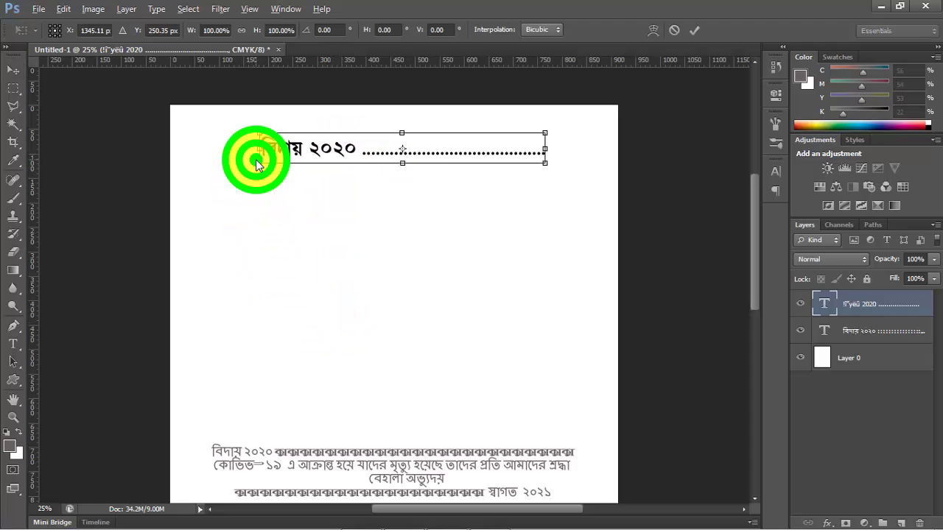
pyautogui.moveTo(256, 163); pyautogui.dragTo(131, 144)
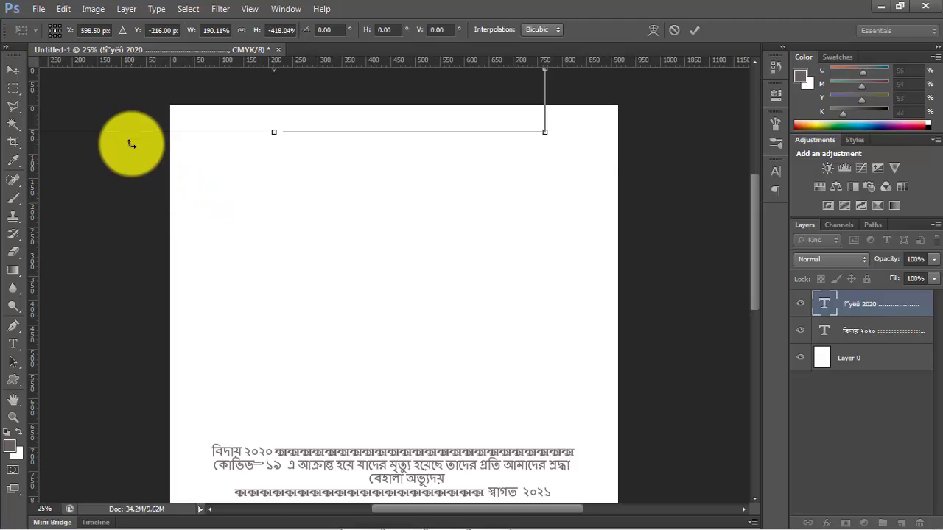
pyautogui.press('Escape')
pyautogui.keyDown('ctrl'); pyautogui.click(843, 358); pyautogui.keyUp('ctrl')
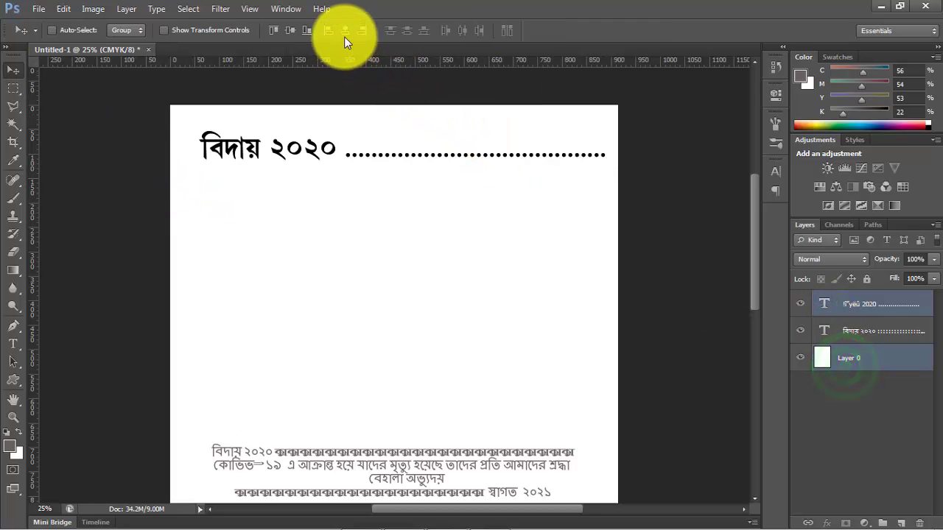
pyautogui.click(344, 33)
pyautogui.click(12, 71)
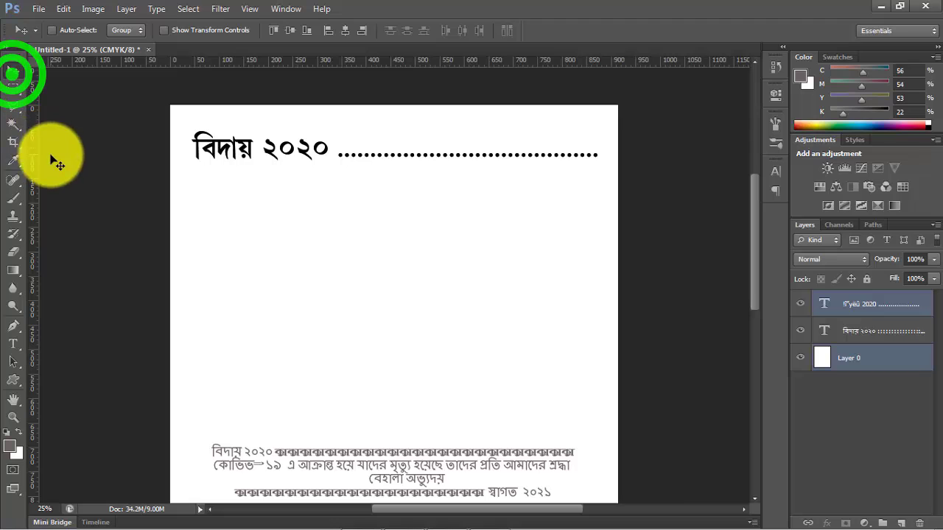
# - Start saving the document and create and open a new folder named "4 3" on the Desktop
pyautogui.hotkey('ctrl', 's')
pyautogui.click(307, 166)
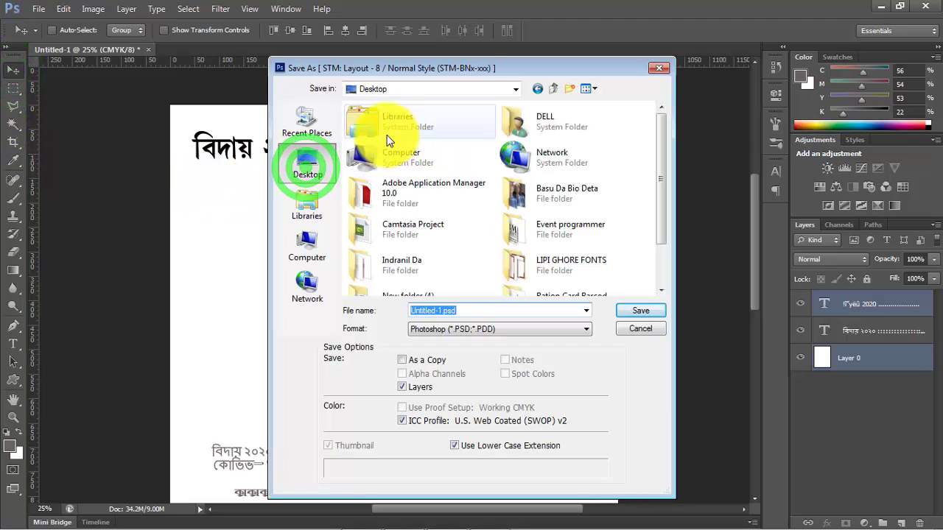
pyautogui.click(565, 90)
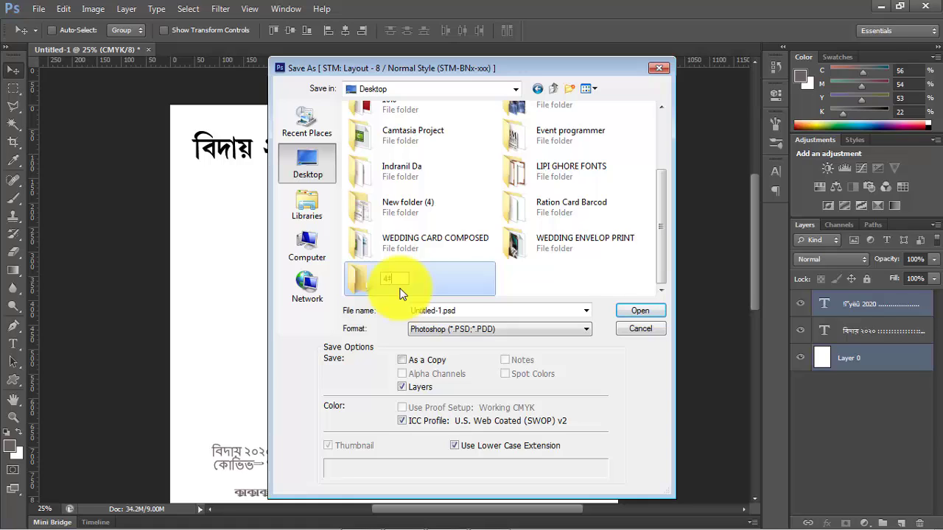
pyautogui.press('BackSpace')
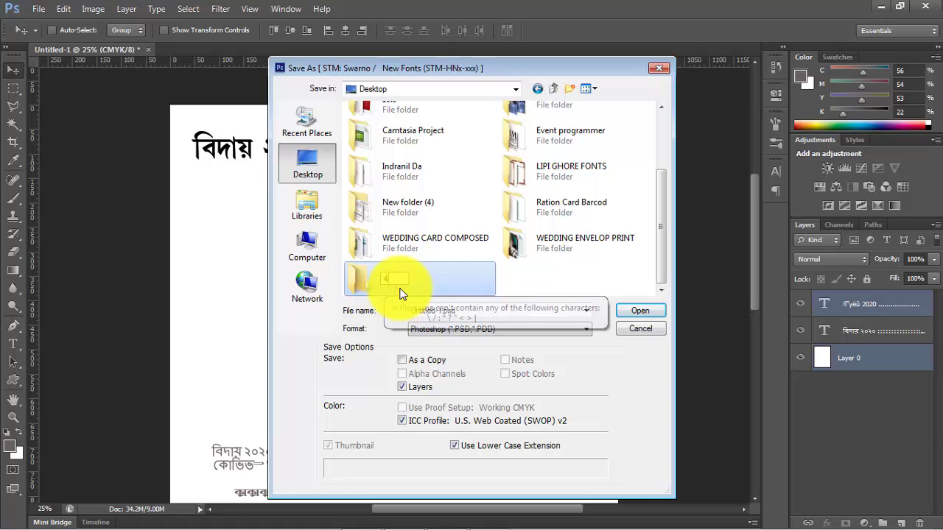
pyautogui.click(389, 282)
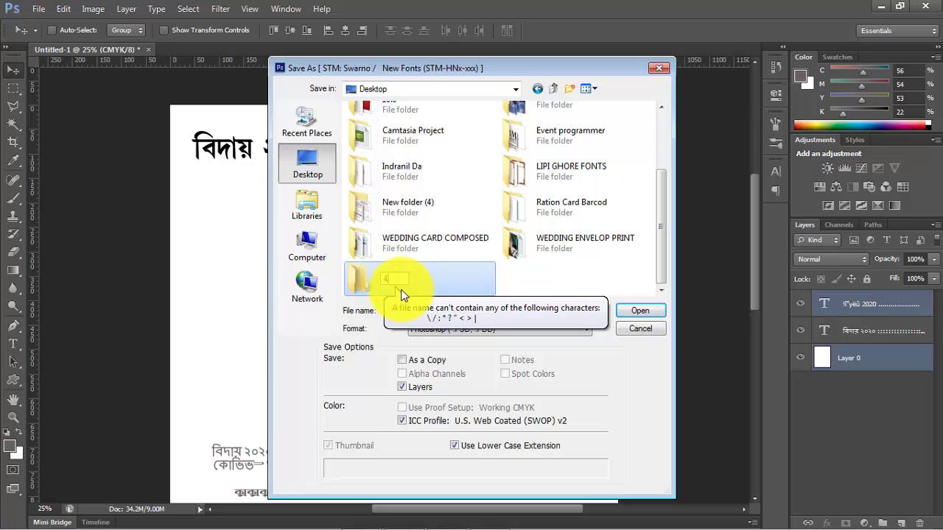
pyautogui.write('3')
pyautogui.doubleClick(442, 282)
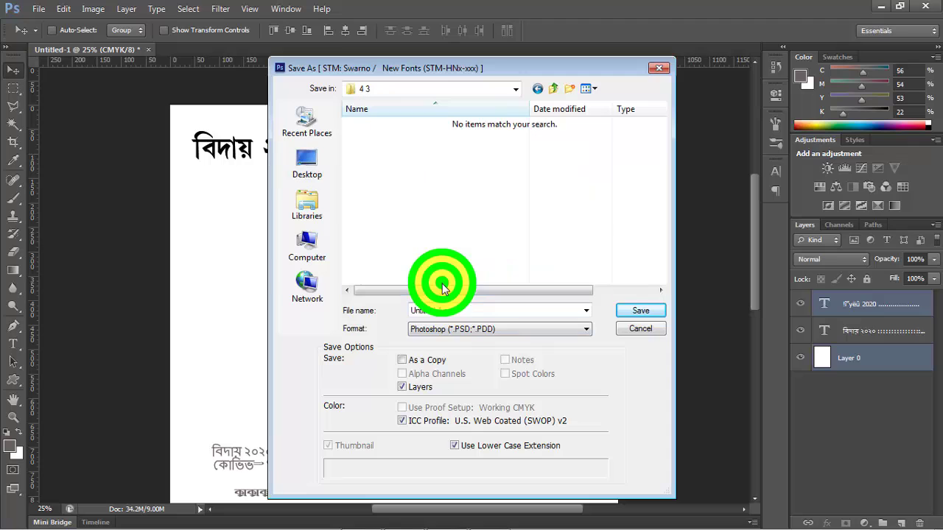
# - Save the document in Photoshop PSD format in the new folder with Maximize Compatibility enabled
pyautogui.click(636, 312)
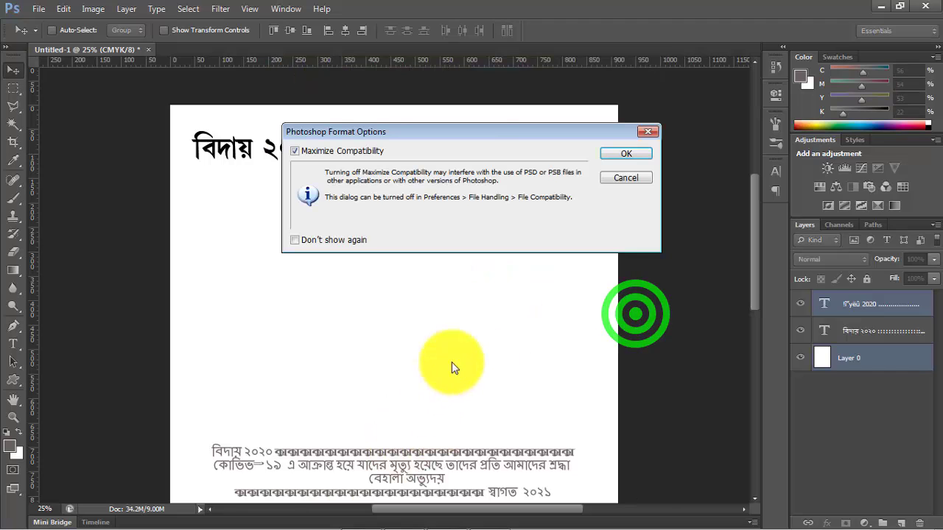
pyautogui.click(623, 150)
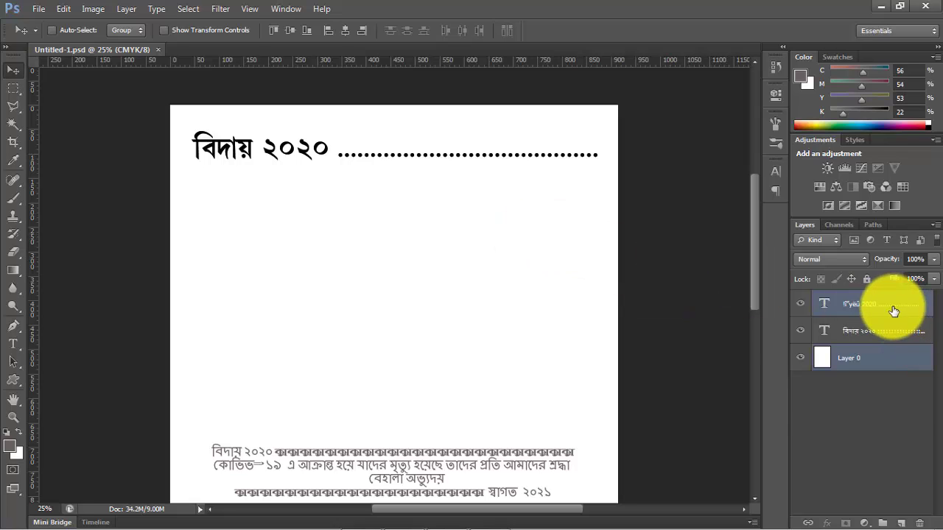
pyautogui.hotkey('ctrl', 'j')
pyautogui.moveTo(317, 147); pyautogui.dragTo(311, 271)
pyautogui.hotkey('ctrl', 'z')
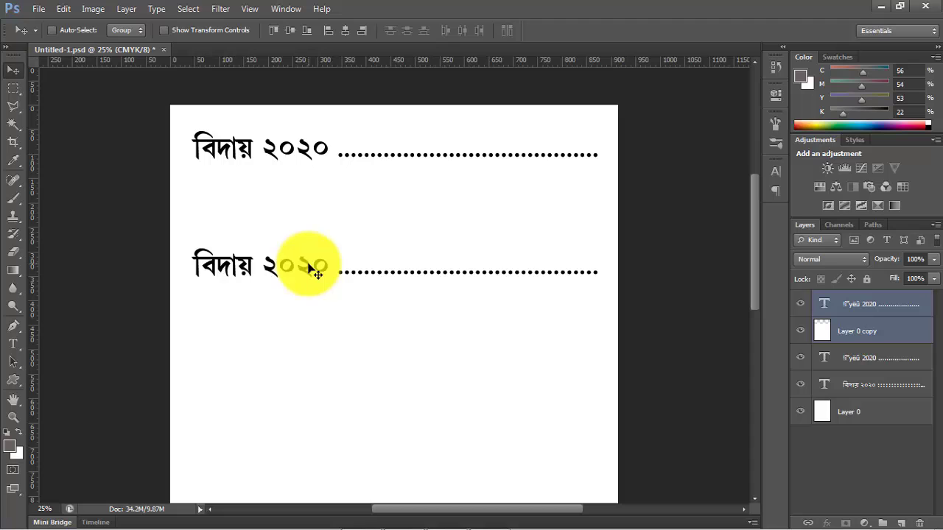
pyautogui.hotkey('ctrl', 'alt', 'z')
pyautogui.hotkey('ctrl', 'alt', 'z')
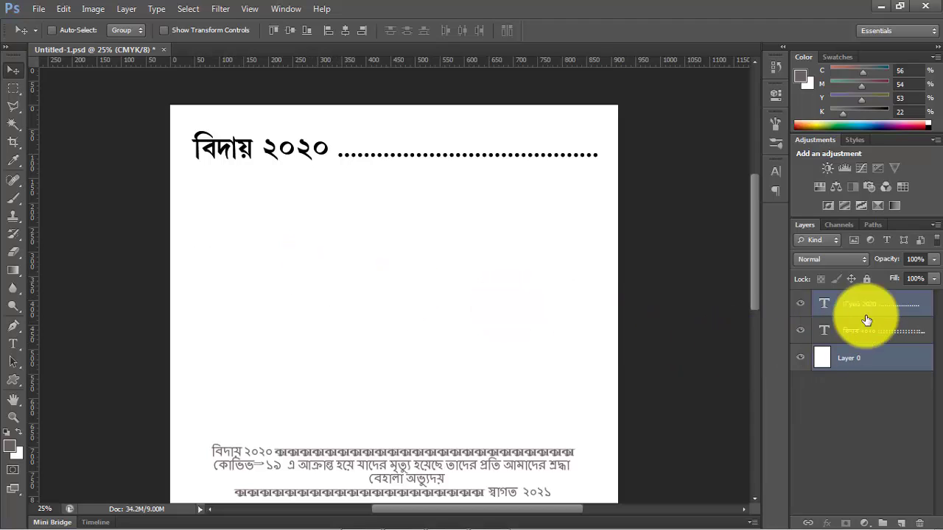
# - Duplicate only the bold heading's text layer and move the copy straight down into the upper-middle part of the page
pyautogui.click(875, 298)
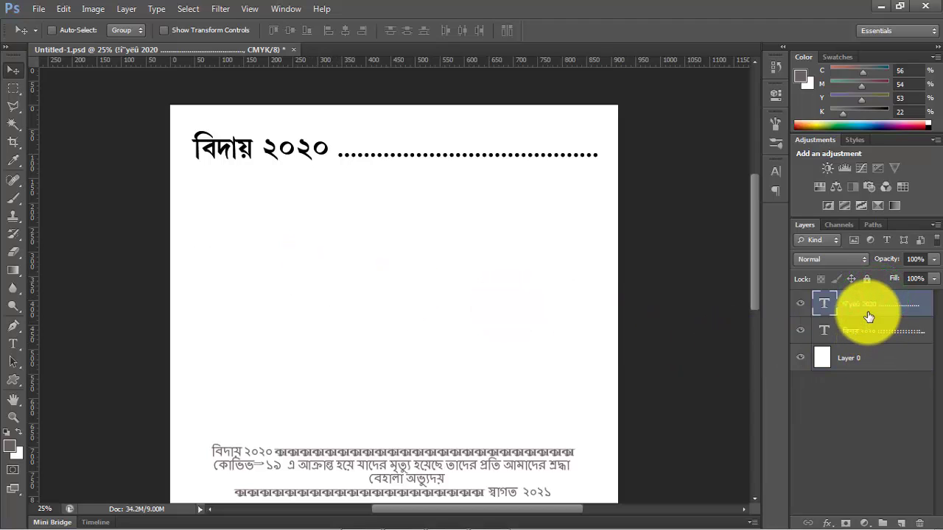
pyautogui.hotkey('ctrl', 'j')
pyautogui.moveTo(309, 152); pyautogui.dragTo(309, 284)
# - Select the whole text of the lower heading copy and start replacing it with new Bengali text
pyautogui.click(12, 343)
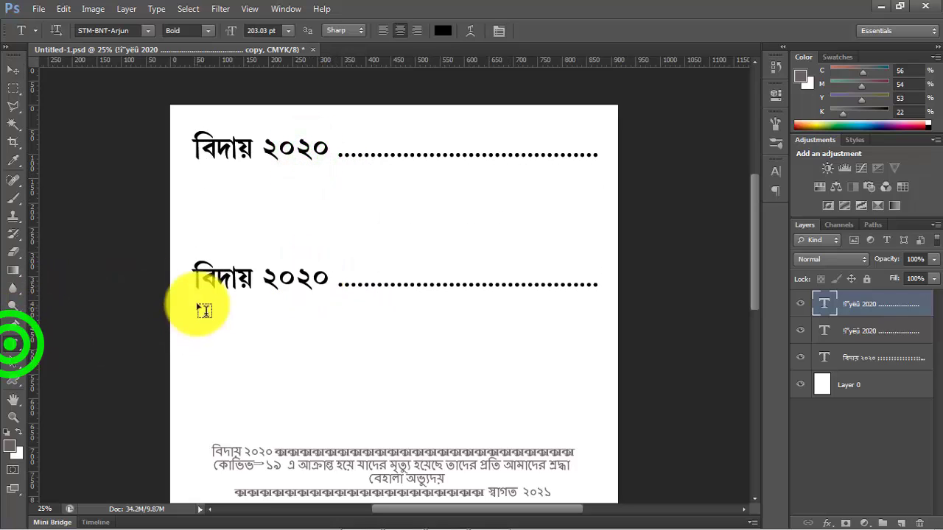
pyautogui.click(220, 274)
pyautogui.tripleClick(219, 274)
pyautogui.write('swagata')
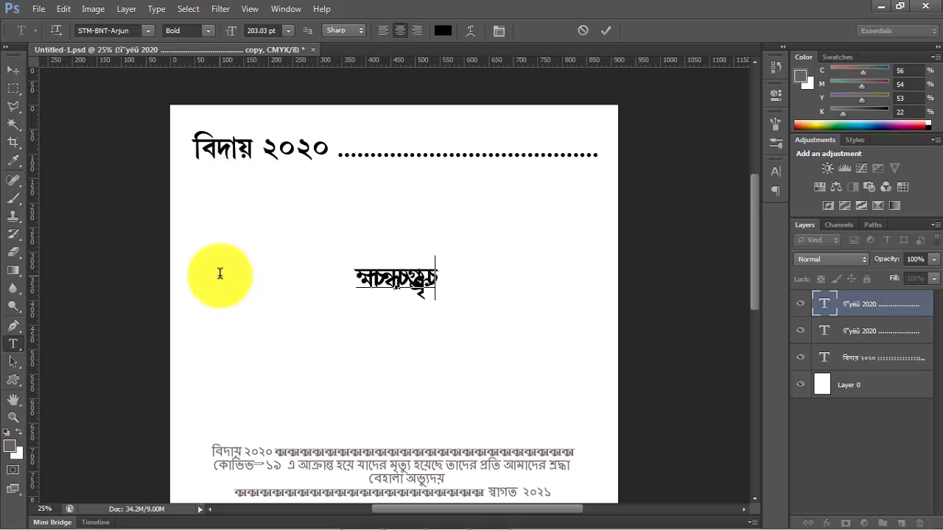
pyautogui.hotkey('ctrl', 'a')
pyautogui.write('g')
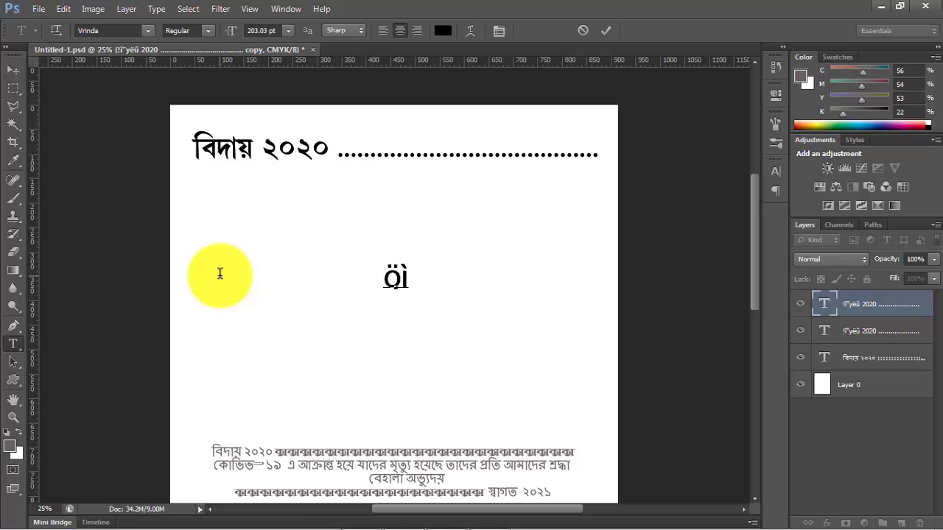
# - Set the font of the replacement text to STM-BNT-Arjun
pyautogui.hotkey('ctrl', 'a')
pyautogui.click(147, 31)
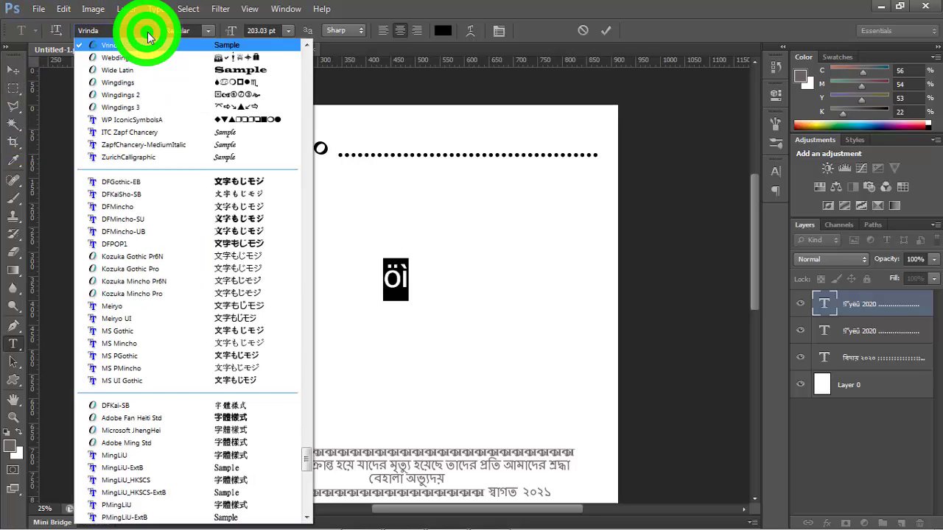
pyautogui.moveTo(305, 459); pyautogui.dragTo(317, 374)
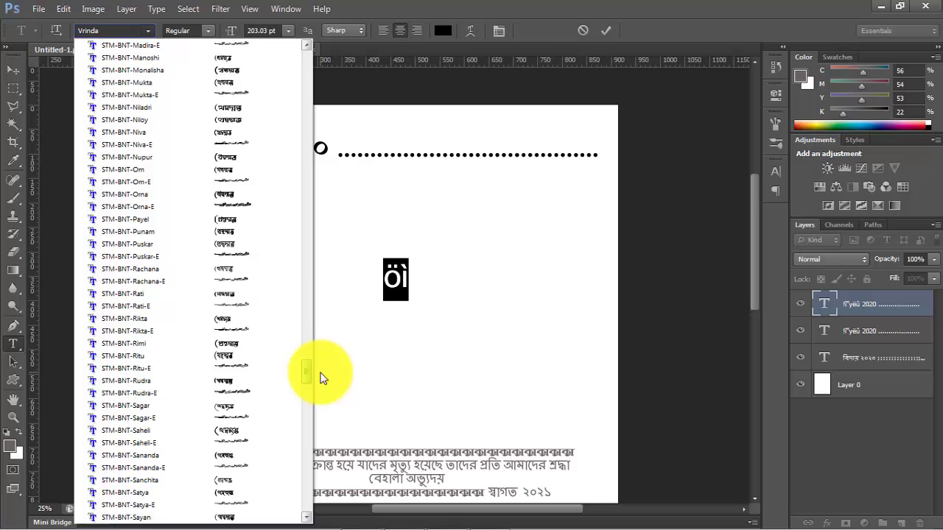
pyautogui.moveTo(321, 378); pyautogui.dragTo(337, 338)
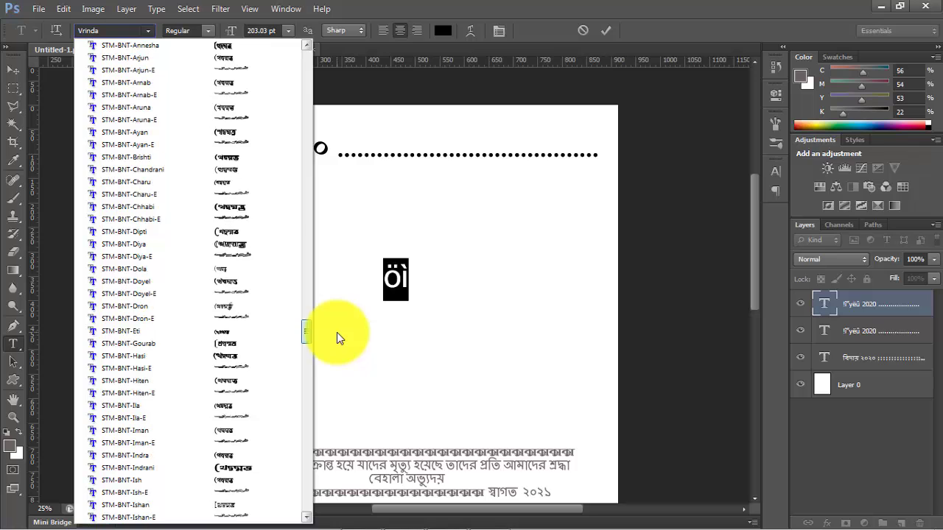
pyautogui.click(150, 59)
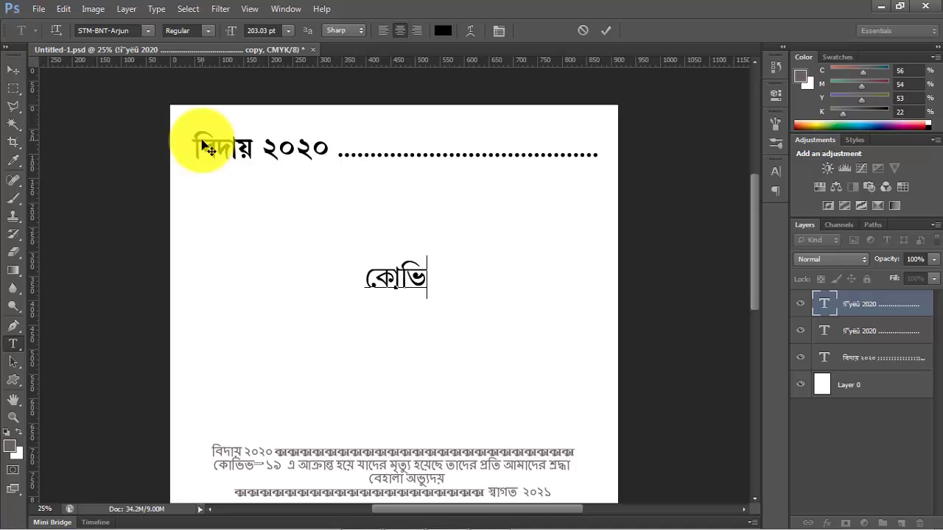
# - Complete the replacement text as "কোভিড ১৯ এ আক্রান্ত হয়ে যাদের মৃত্যু হয়েছে তাদের প্রতি আমাদের শ্রদ্ধা"
pyautogui.write('ড')
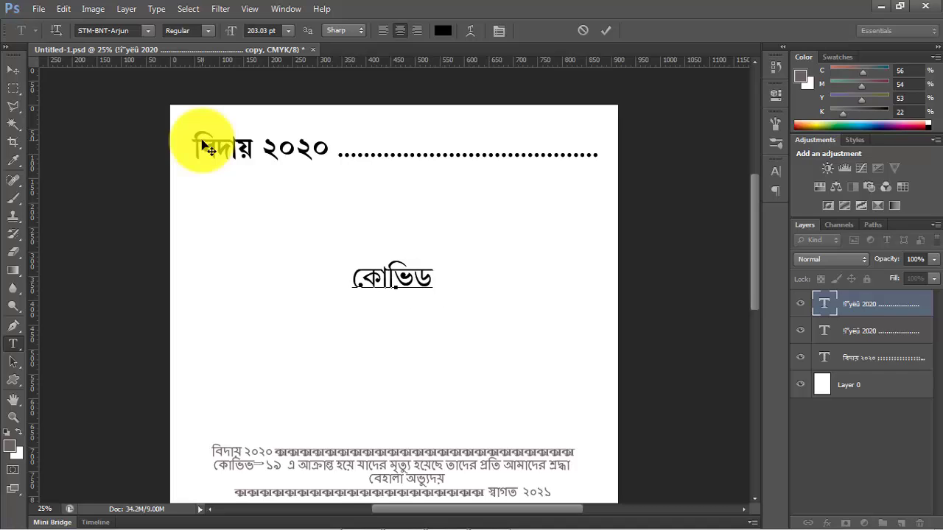
pyautogui.write(' ১৯')
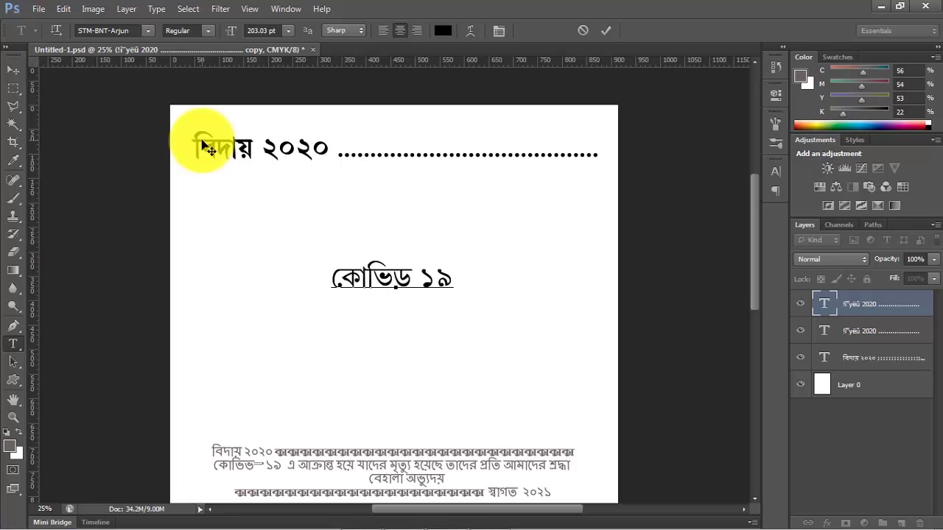
pyautogui.write(' এ আক্রান')
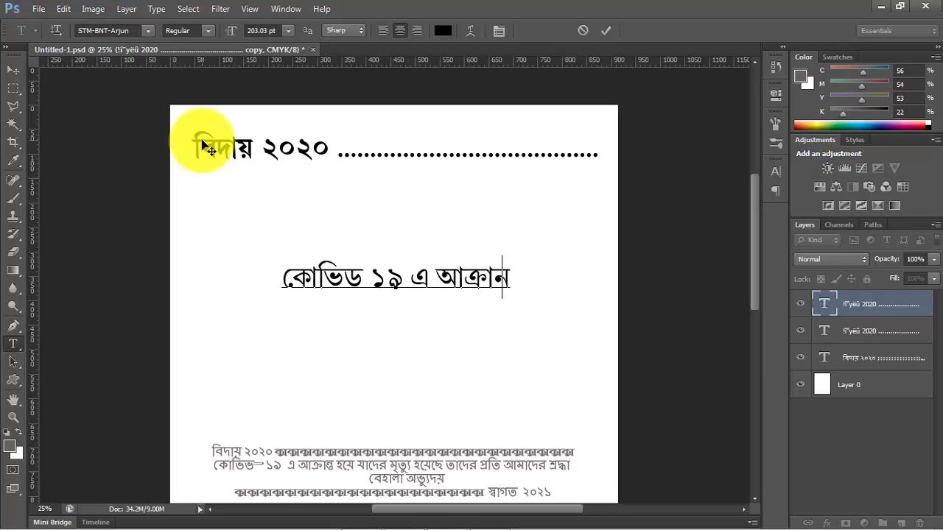
pyautogui.write('্ত')
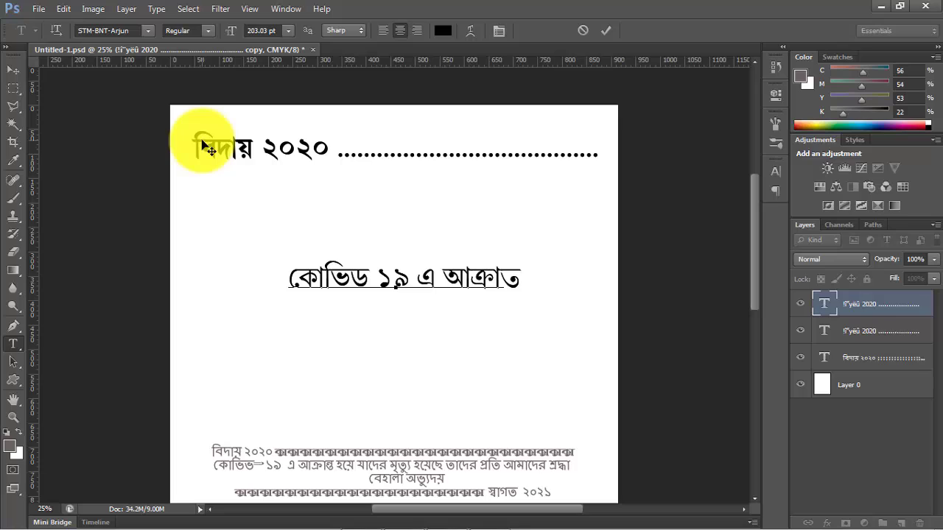
pyautogui.press('BackSpace')
pyautogui.write('ন্ত ')
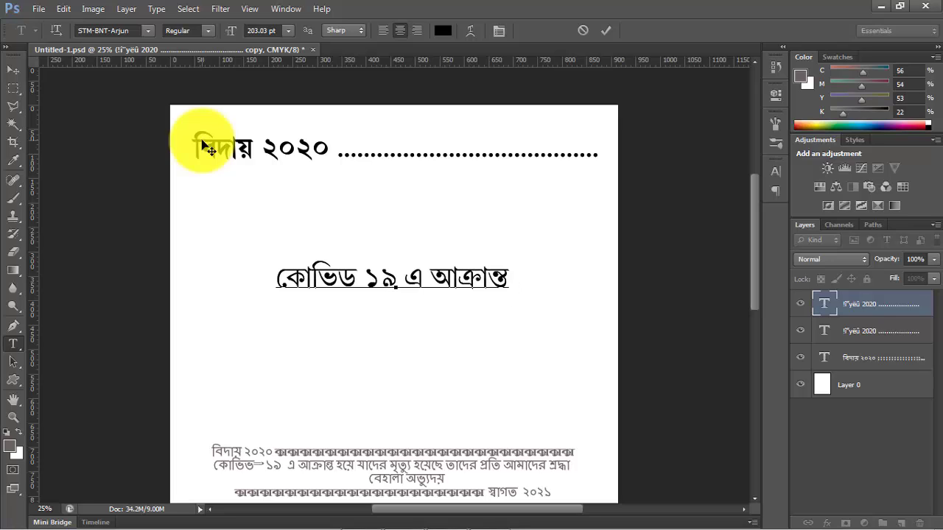
pyautogui.write('হয়ে')
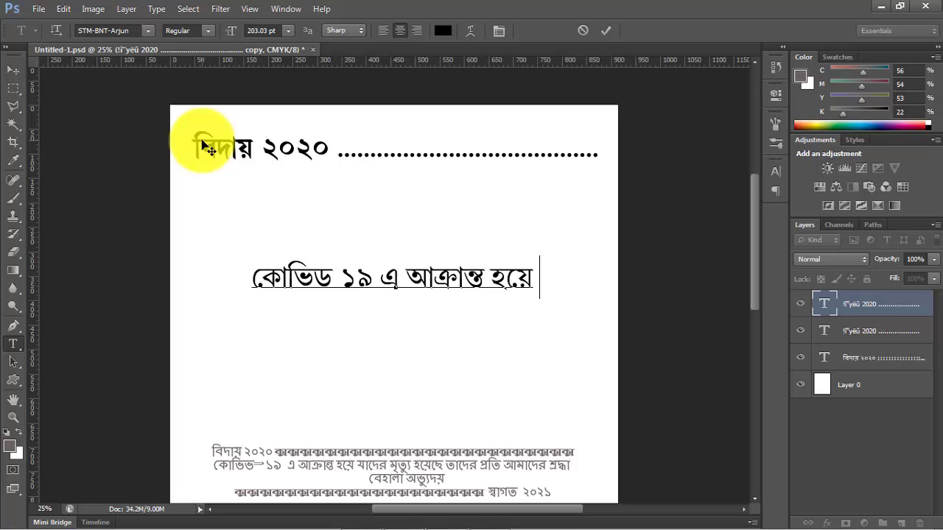
pyautogui.write(' যাদের মৃত')
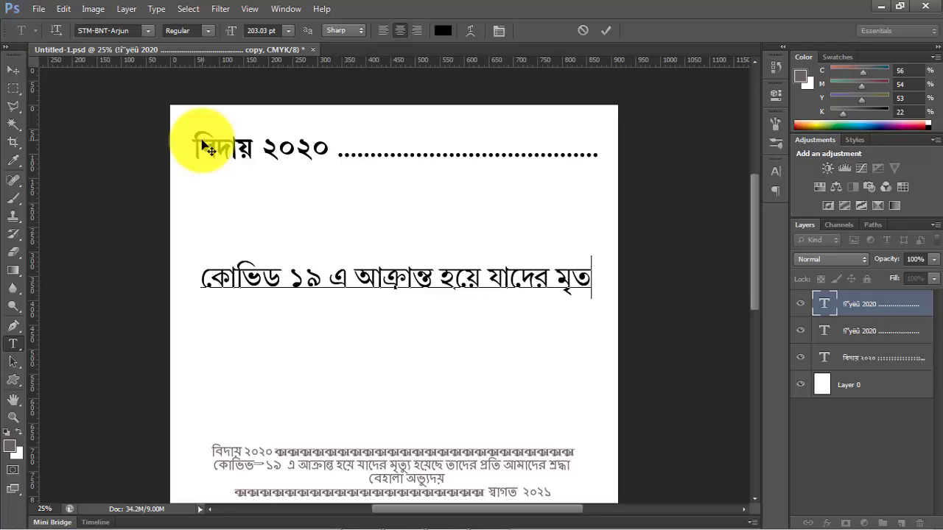
pyautogui.write('্যু')
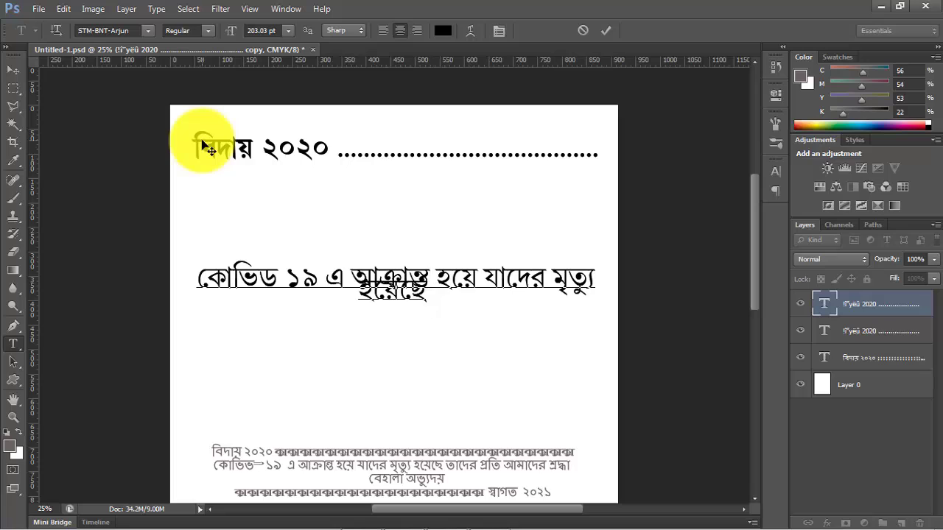
pyautogui.write('র প্রতি ')
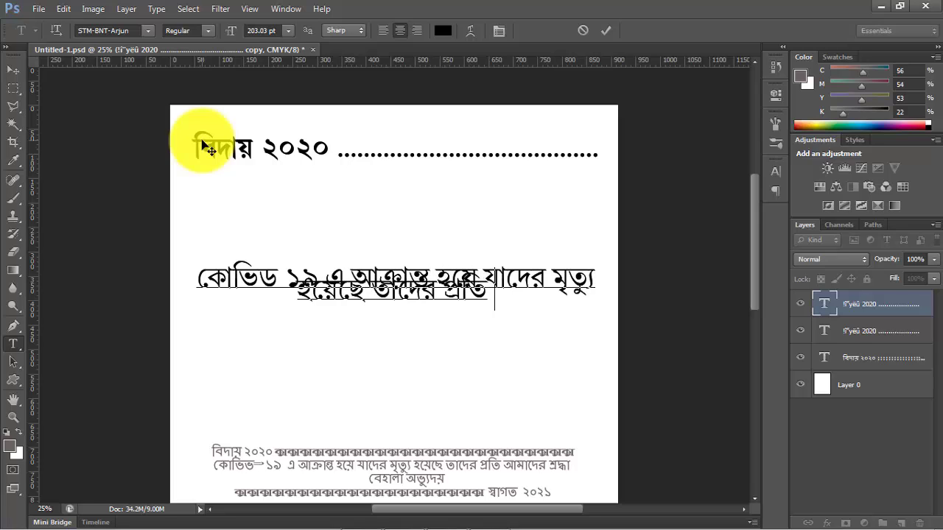
pyautogui.write('আমাদের শ্রদ')
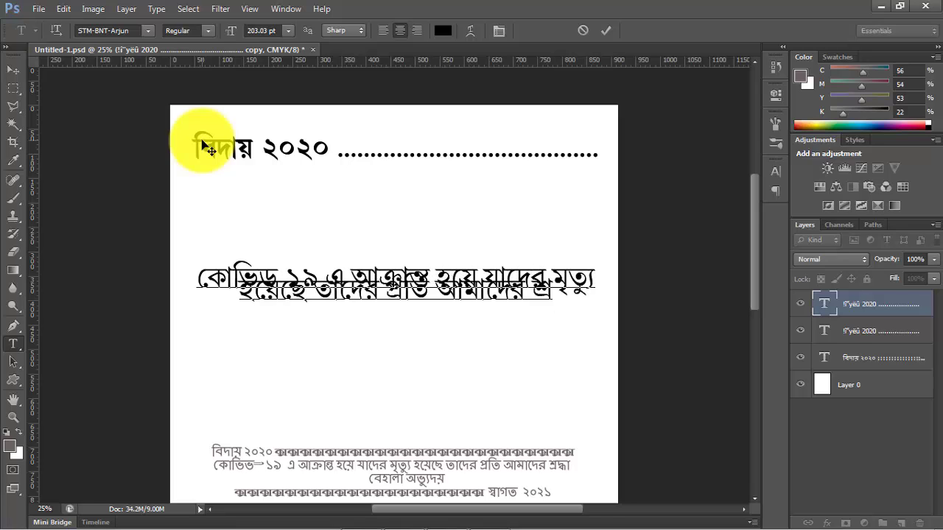
pyautogui.write('্ধা')
# - Select the entire two-line message and set its leading to 100 pt
pyautogui.hotkey('ctrl', 'a')
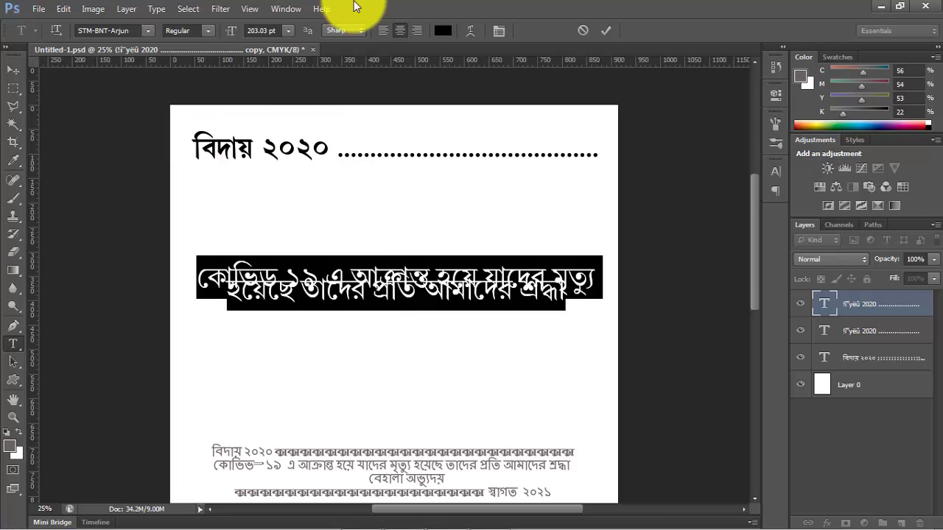
pyautogui.click(500, 31)
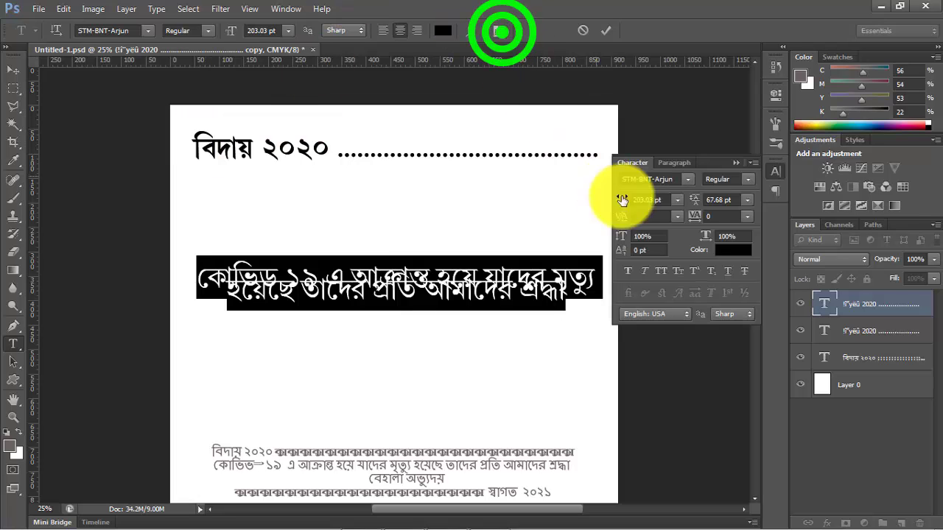
pyautogui.click(738, 199)
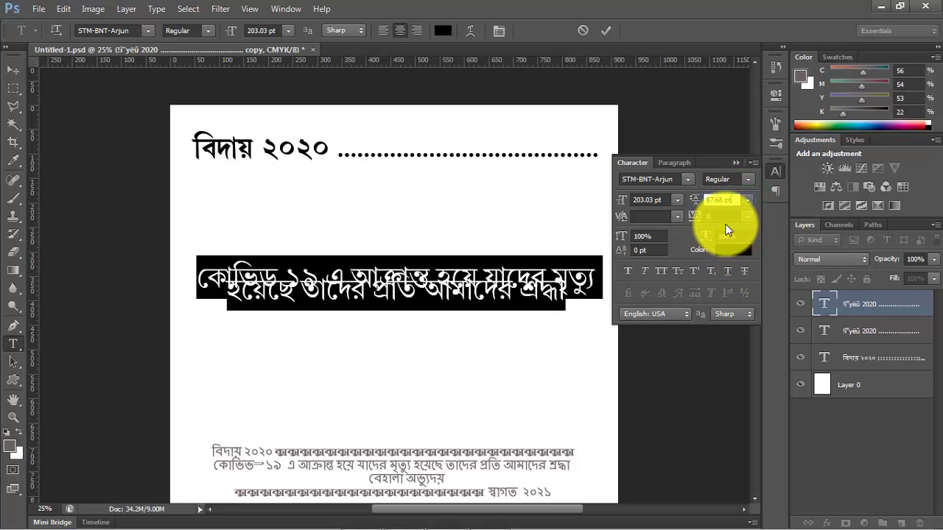
pyautogui.moveTo(736, 199); pyautogui.dragTo(684, 206)
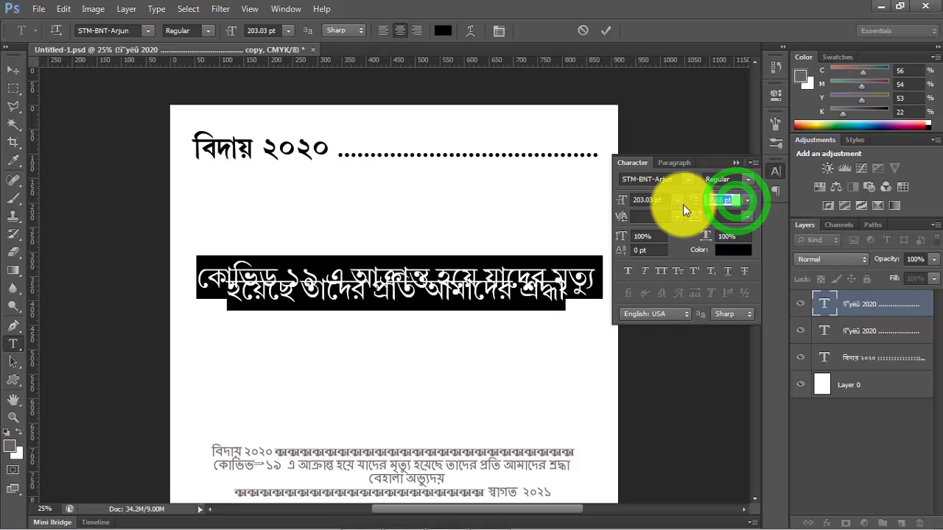
pyautogui.write('150')
pyautogui.press('Return')
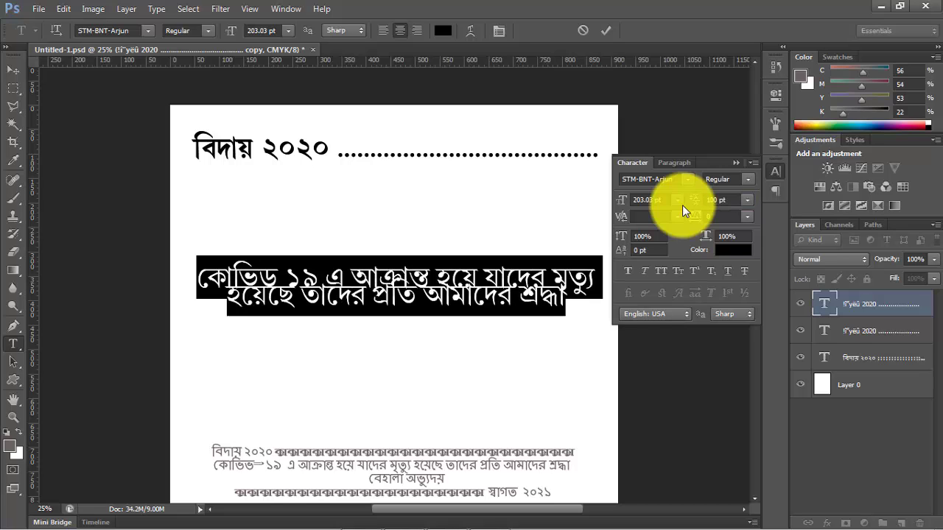
# - Increase the message's leading stepwise to about 244 pt so its two lines are clearly separated
pyautogui.moveTo(731, 204); pyautogui.dragTo(642, 215)
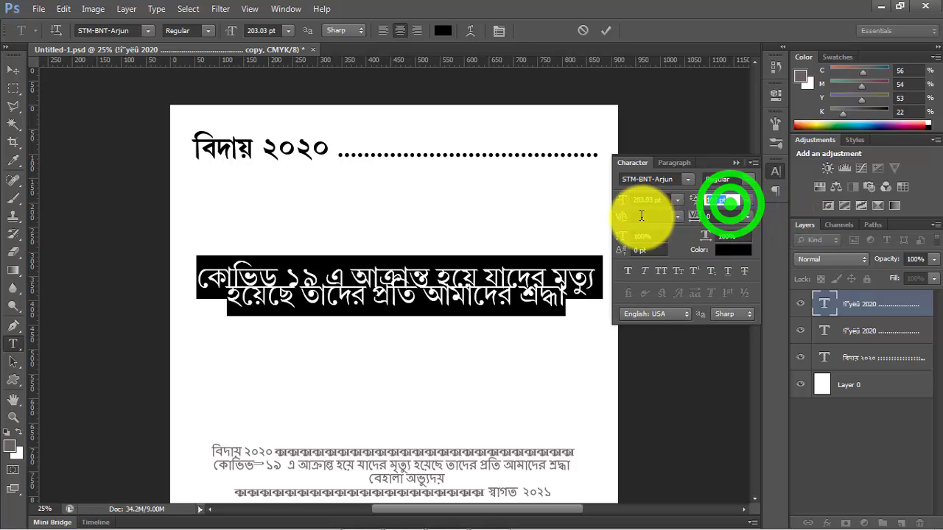
pyautogui.press('Up')
pyautogui.press('Up')
pyautogui.press('Up')
pyautogui.press('Up')
pyautogui.press('Up')
pyautogui.press('Up')
pyautogui.press('Up')
pyautogui.press('Up')
pyautogui.press('Up')
pyautogui.press('Up')
pyautogui.press('Up')
pyautogui.press('Up')
pyautogui.press('Up')
pyautogui.press('Up')
pyautogui.press('Up')
pyautogui.press('Up')
pyautogui.press('Up')
pyautogui.press('Up')
pyautogui.press('Up')
pyautogui.press('Up')
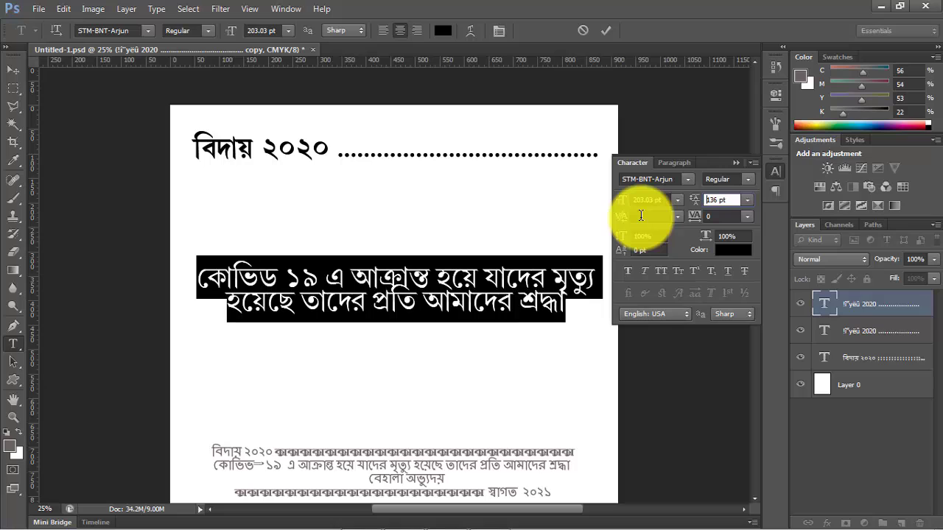
pyautogui.press('Up')
pyautogui.press('Up')
pyautogui.press('Up')
pyautogui.press('Up')
pyautogui.press('Up')
pyautogui.press('Up')
pyautogui.press('Up')
pyautogui.press('Up')
pyautogui.press('Up')
pyautogui.press('Up')
pyautogui.press('Up')
pyautogui.press('Up')
pyautogui.press('Up')
pyautogui.press('Up')
pyautogui.press('Up')
pyautogui.press('Up')
pyautogui.press('Up')
pyautogui.press('Up')
pyautogui.press('Up')
pyautogui.press('Up')
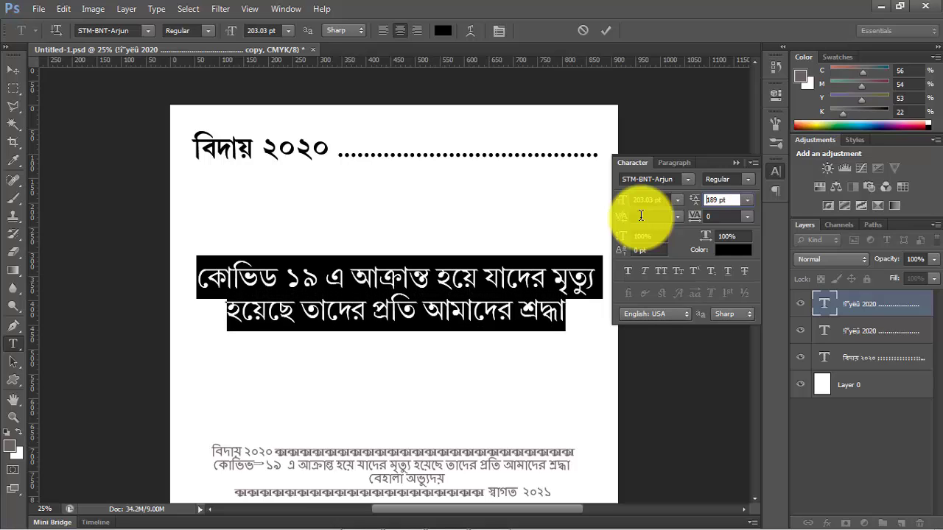
pyautogui.press('Up')
pyautogui.press('Up')
pyautogui.press('Up')
pyautogui.press('Up')
pyautogui.press('Up')
pyautogui.press('Up')
pyautogui.press('Up')
pyautogui.press('Up')
pyautogui.press('Up')
pyautogui.press('Up')
pyautogui.press('Up')
pyautogui.press('Up')
pyautogui.press('Up')
pyautogui.press('Up')
pyautogui.press('Up')
pyautogui.press('Up')
pyautogui.press('Up')
pyautogui.press('Up')
pyautogui.press('Up')
pyautogui.press('Up')
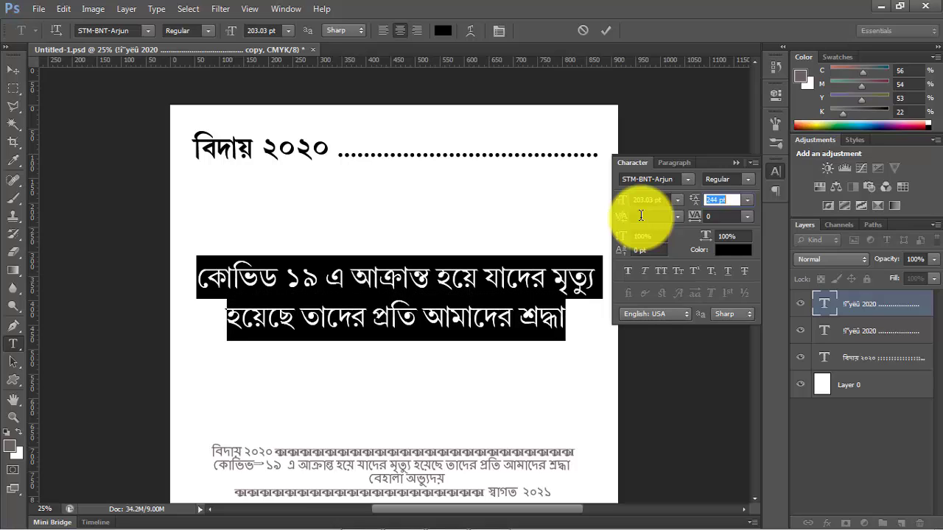
pyautogui.click(736, 162)
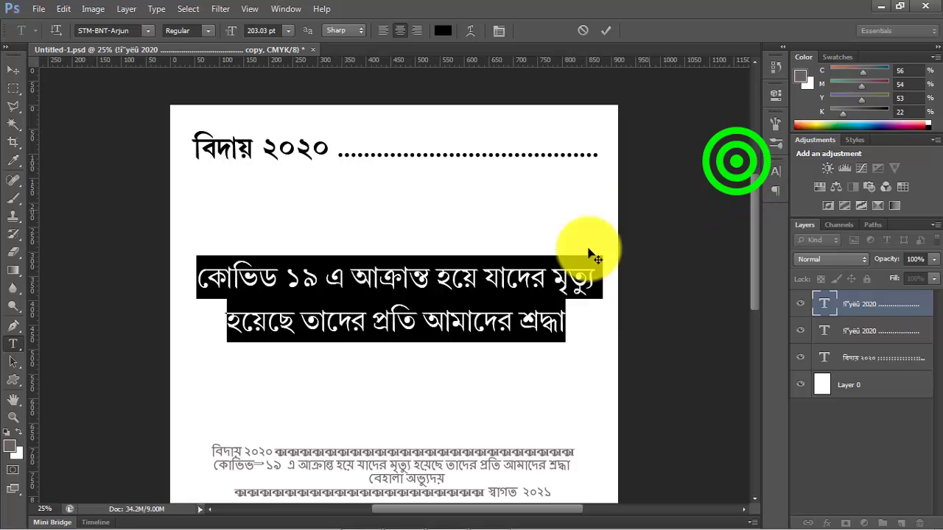
# - Add an empty line after the message's last word "শ্রদ্ধা" and finish editing the text
pyautogui.click(482, 293)
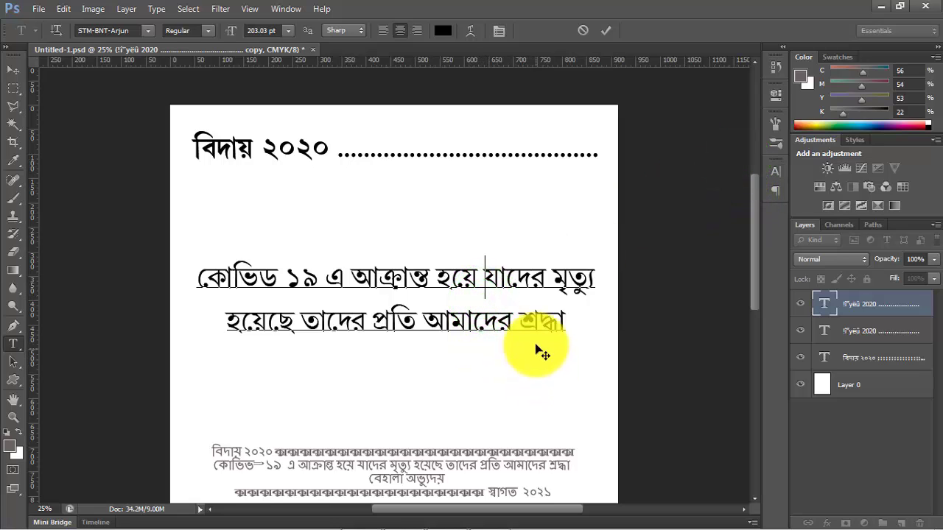
pyautogui.click(552, 327)
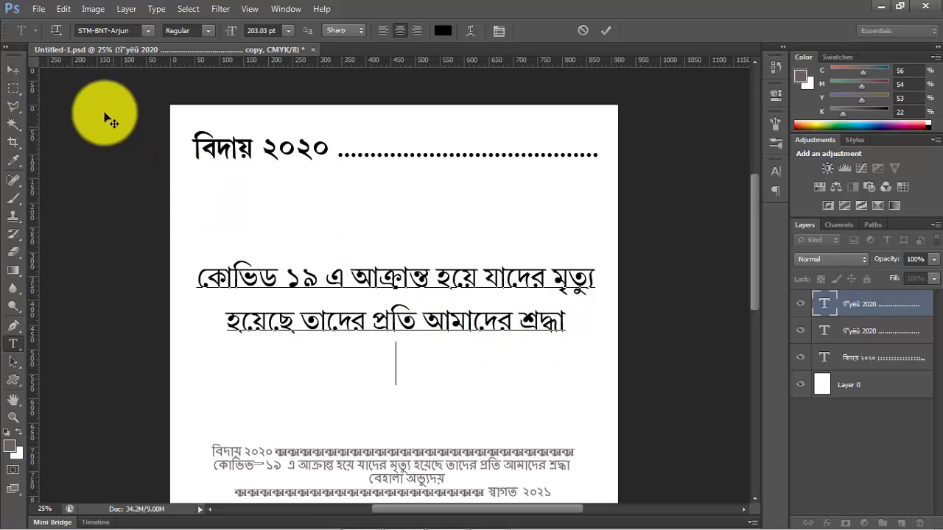
pyautogui.click(12, 69)
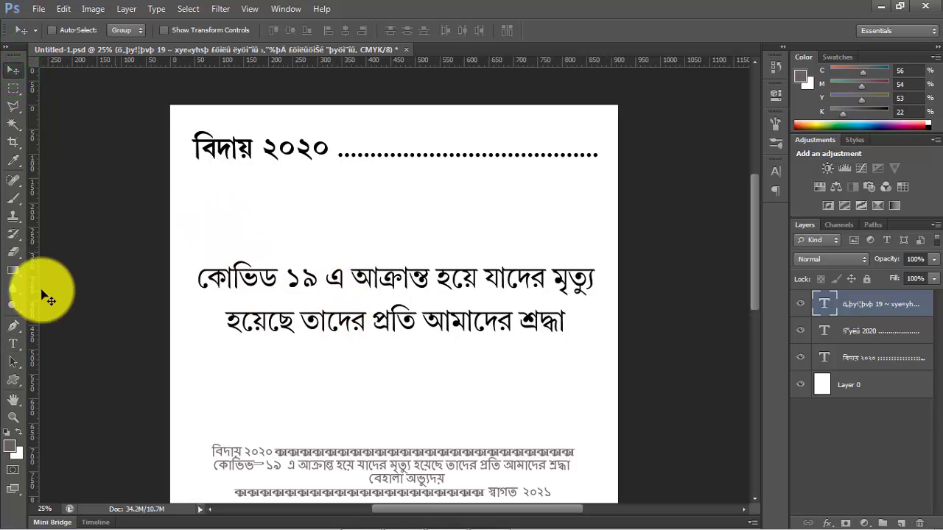
pyautogui.click(13, 339)
pyautogui.click(246, 274)
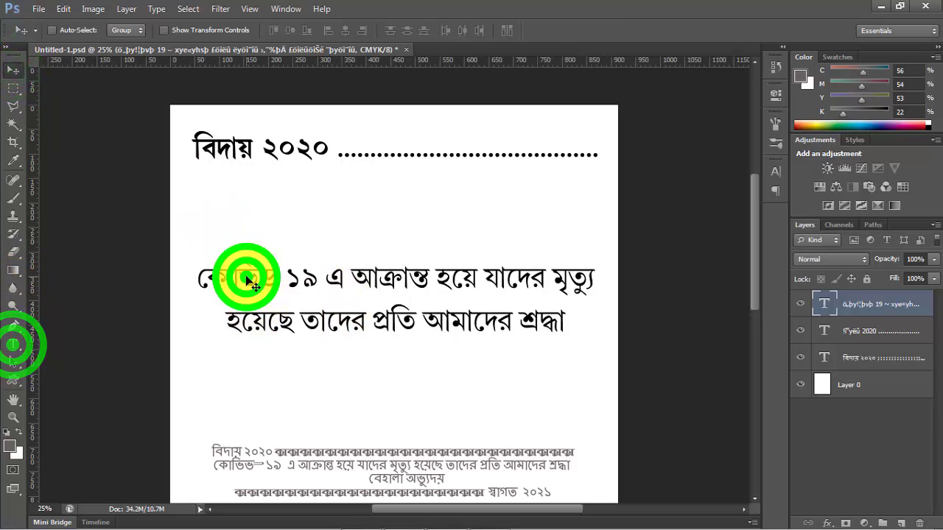
pyautogui.click(20, 344)
pyautogui.click(221, 273)
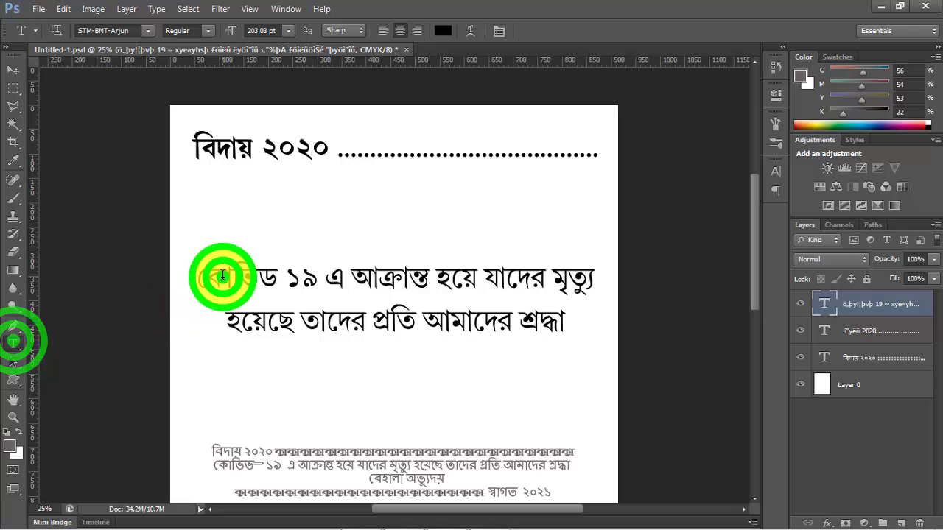
pyautogui.hotkey('ctrl', 'a')
pyautogui.moveTo(752, 259); pyautogui.dragTo(757, 308)
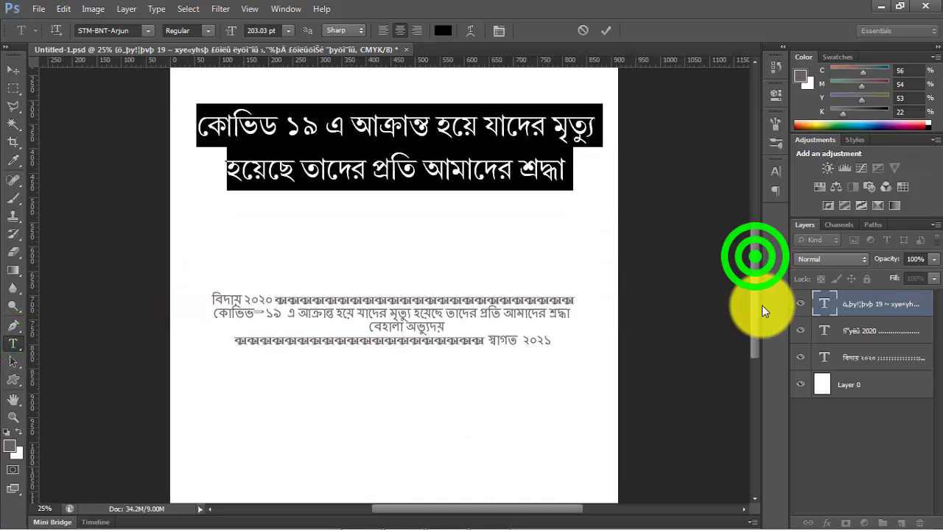
pyautogui.click(14, 68)
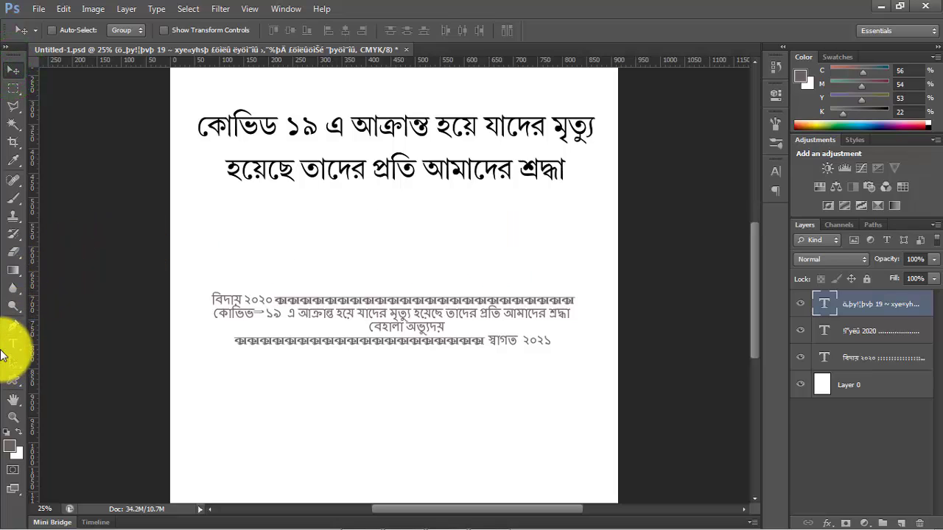
# - Add a third line reading "ও পরিবারের প্রতি সমবেদনা" below the message's last word "শ্রদ্ধা"
pyautogui.click(13, 344)
pyautogui.click(516, 171)
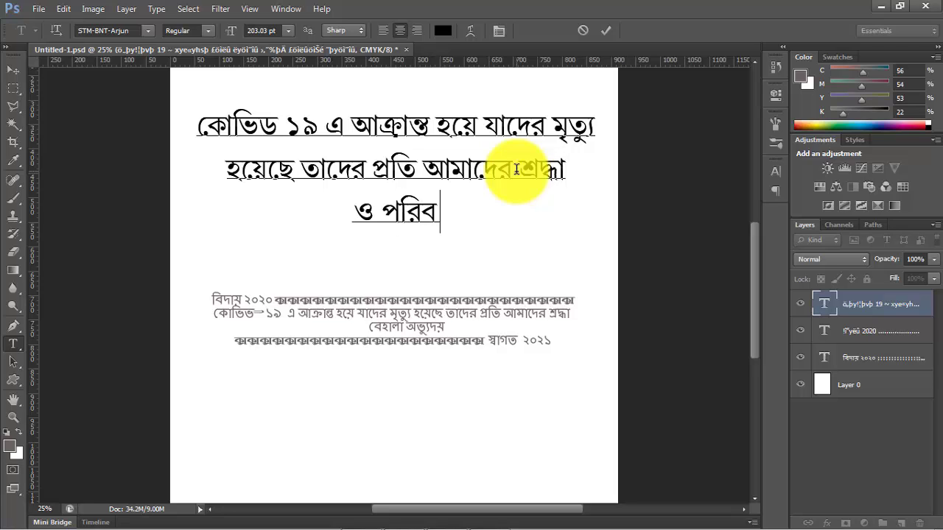
pyautogui.write('র প্রতি ')
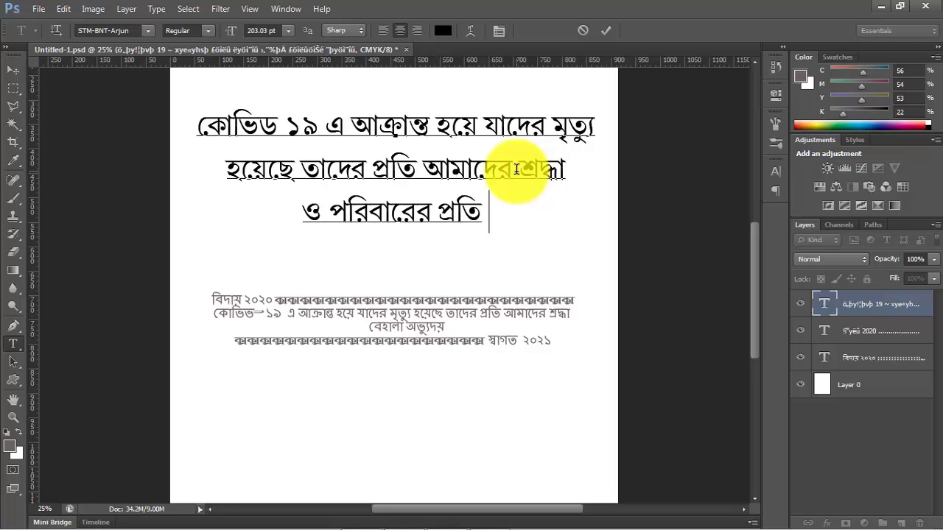
pyautogui.write('সম')
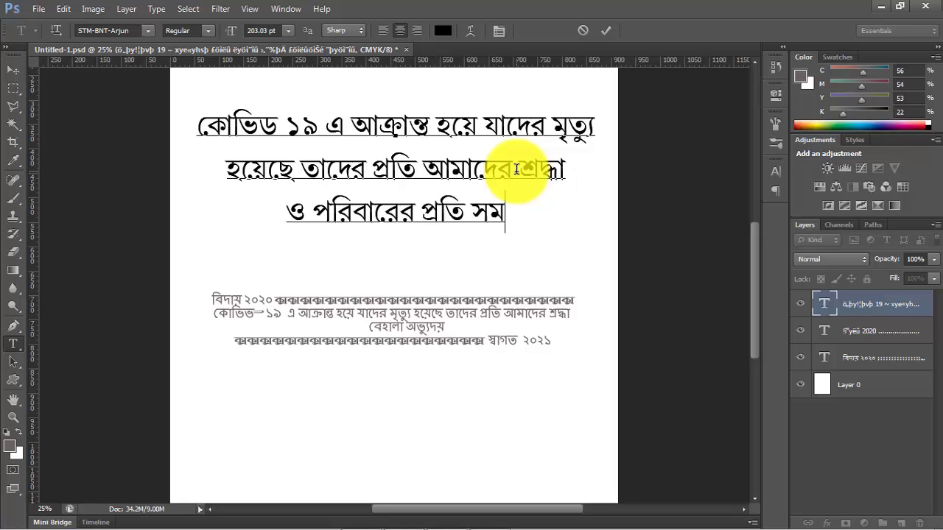
pyautogui.press('BackSpace')
pyautogui.press('BackSpace')
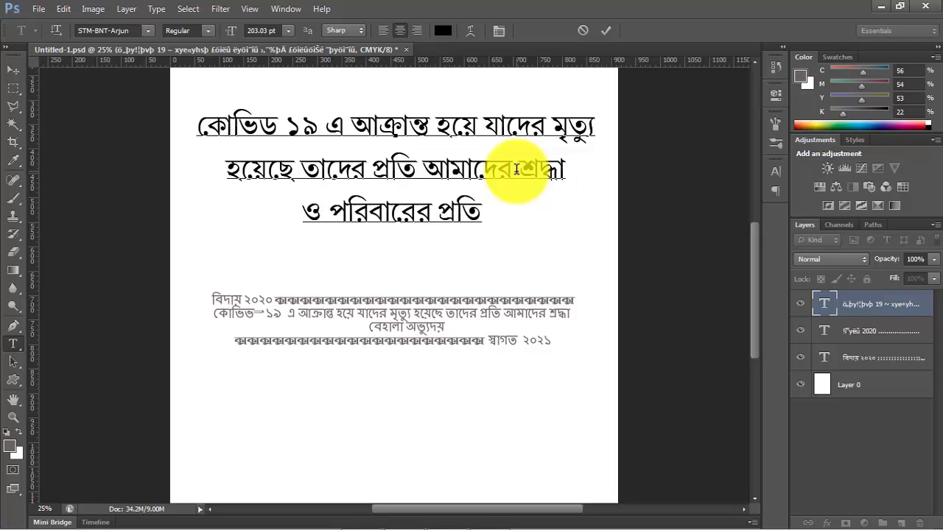
pyautogui.write('সমবে')
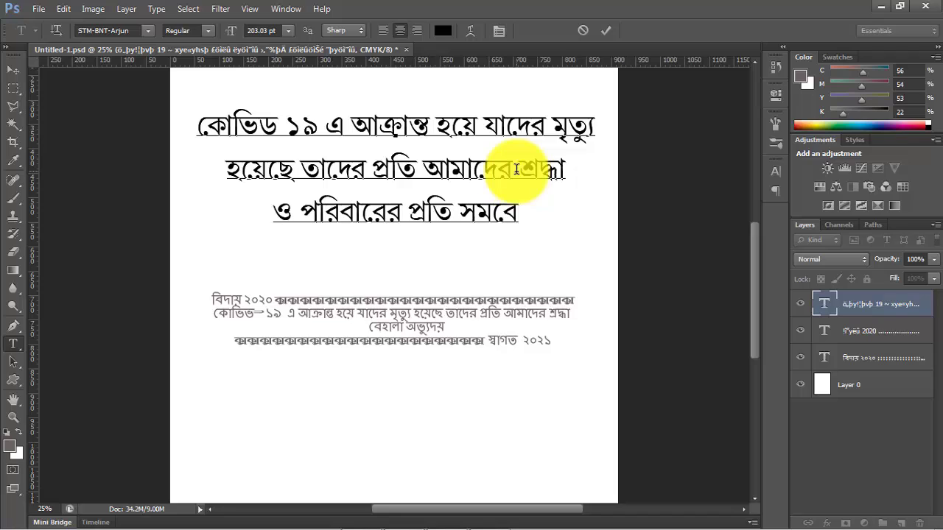
pyautogui.write('দনা।')
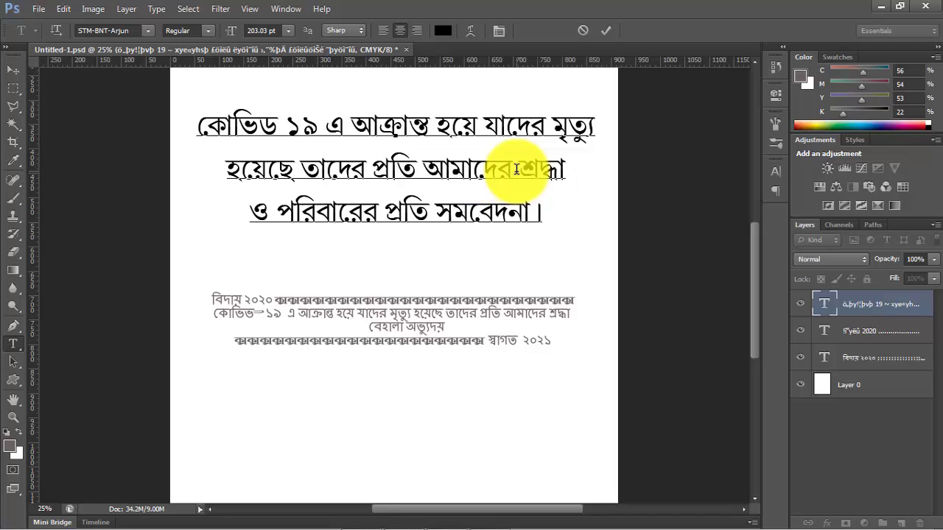
pyautogui.press('BackSpace')
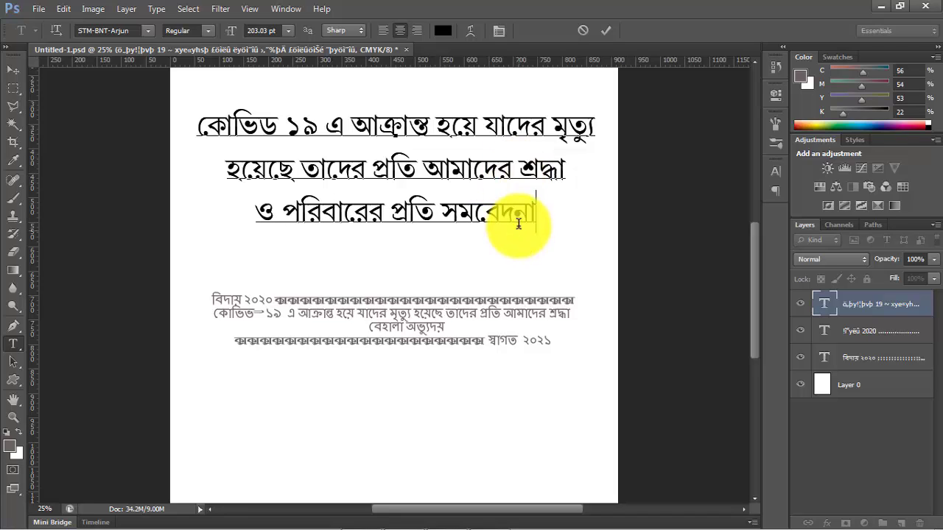
# - Make the entire three-line message bold and centre it horizontally against the white background Layer 0
pyautogui.hotkey('ctrl', 'a')
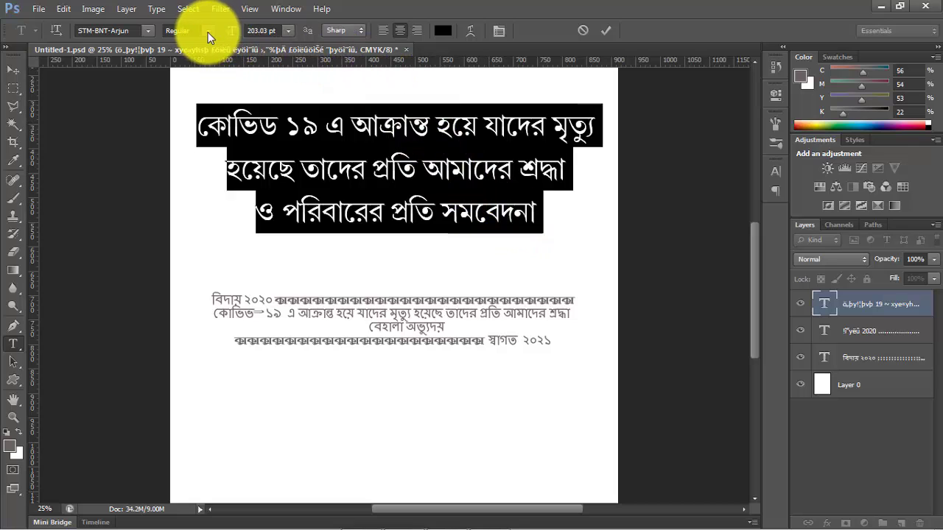
pyautogui.click(201, 66)
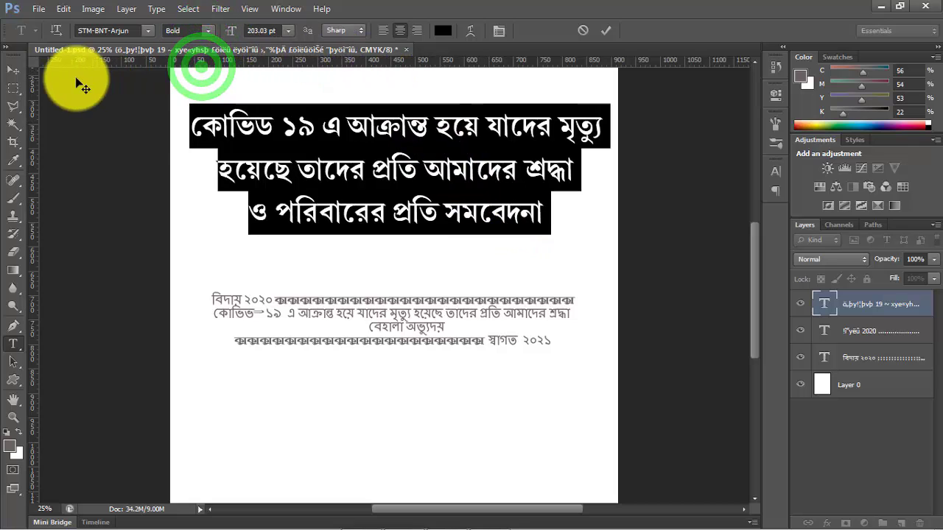
pyautogui.click(12, 72)
pyautogui.click(838, 393)
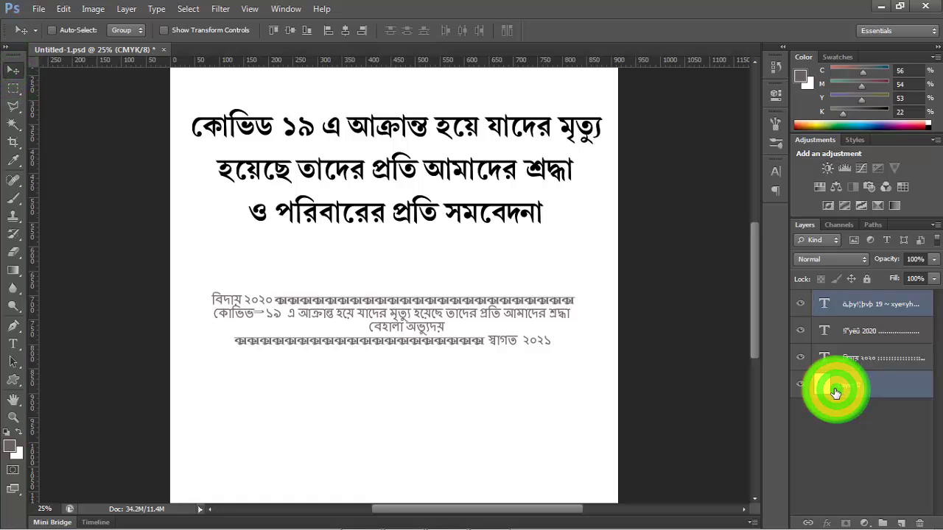
pyautogui.click(344, 33)
pyautogui.click(13, 72)
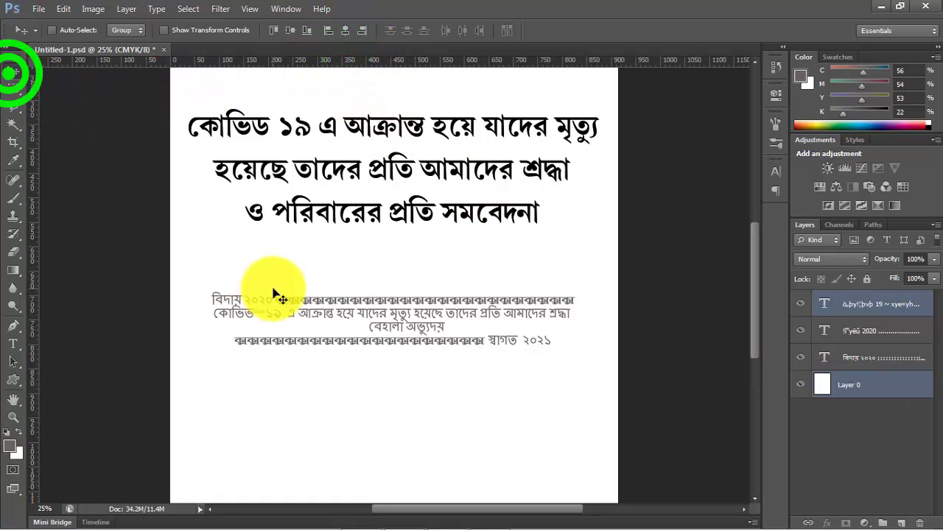
pyautogui.click(270, 267)
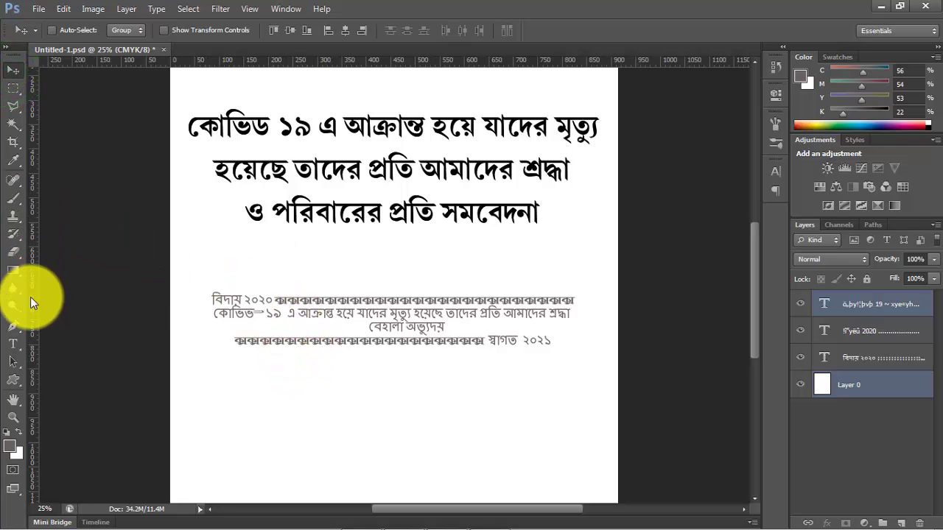
# - Change the word "যাদের" in the message's first line to "যারা"
pyautogui.click(14, 343)
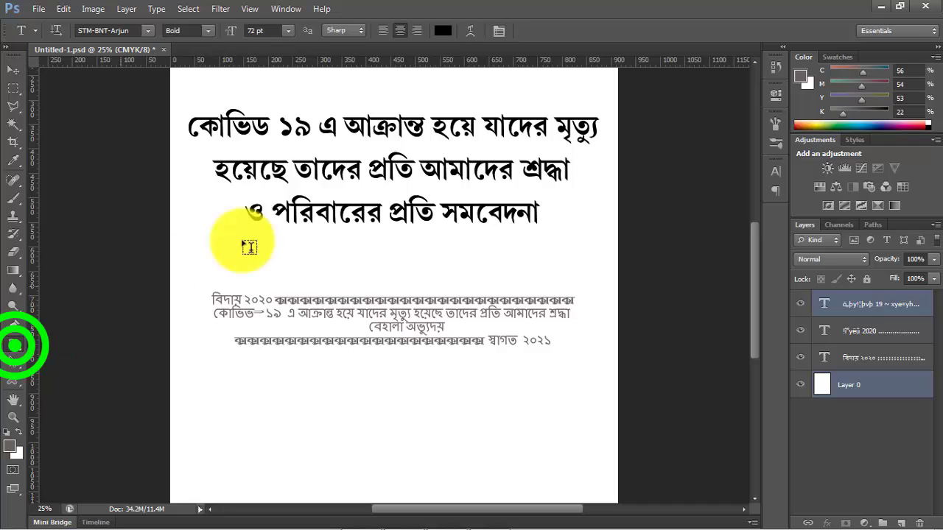
pyautogui.click(508, 124)
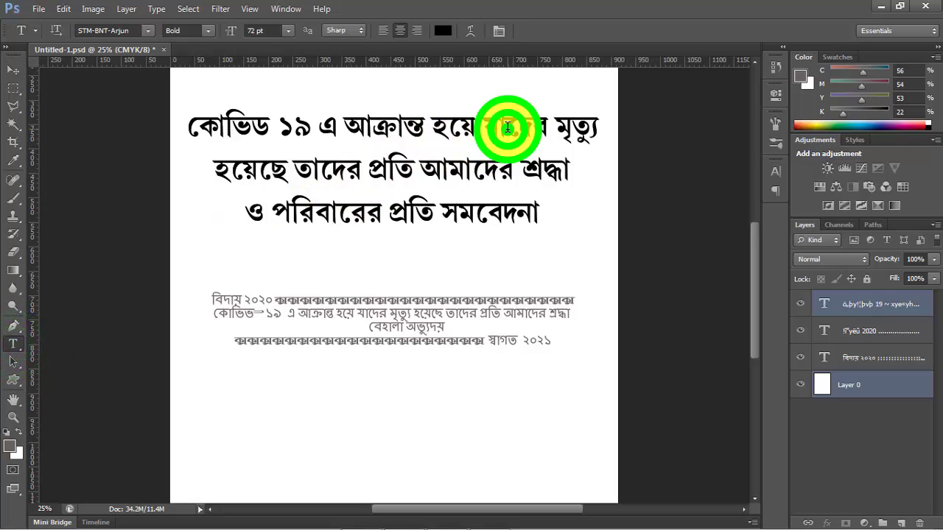
pyautogui.moveTo(509, 124); pyautogui.dragTo(546, 120)
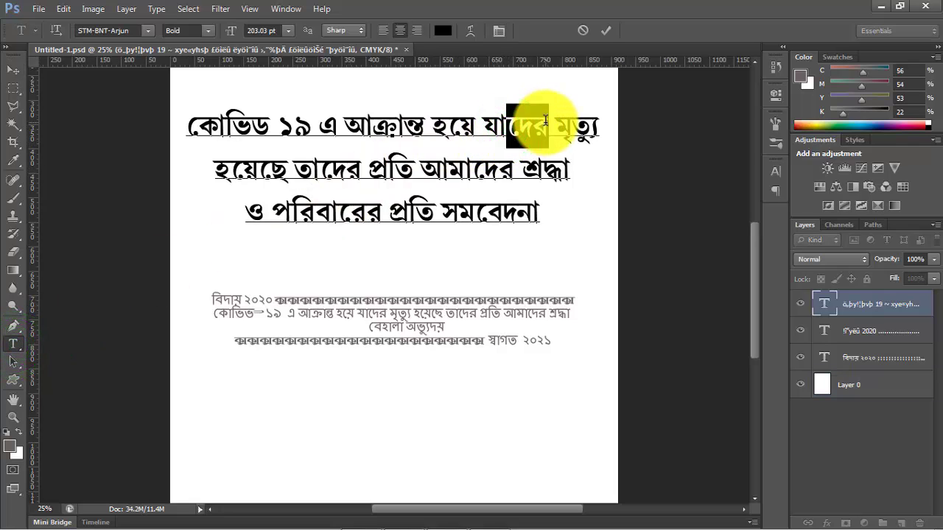
pyautogui.write('রা')
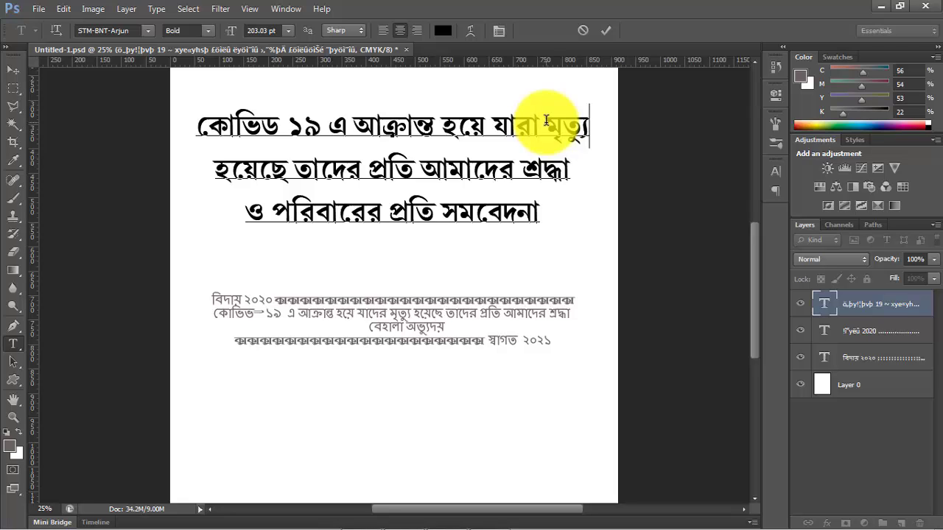
pyautogui.write('বরণ ক')
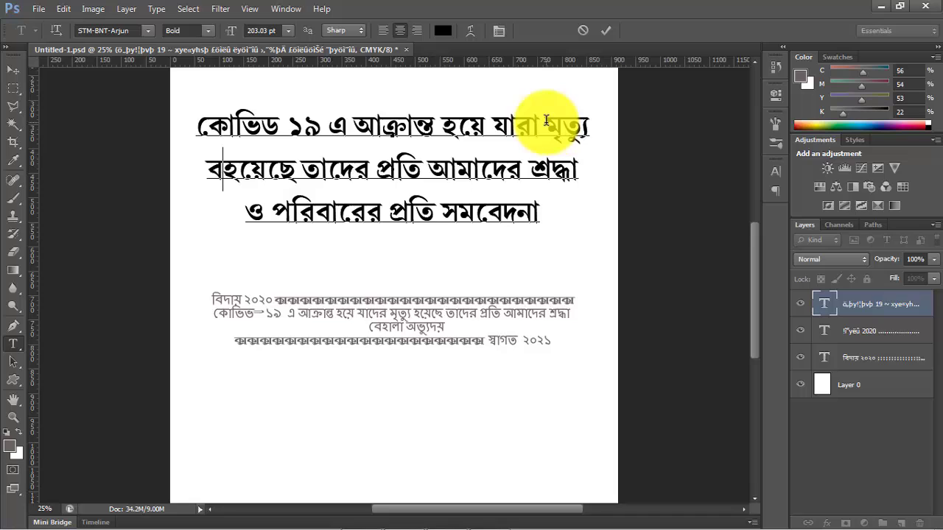
pyautogui.write('রেছে ')
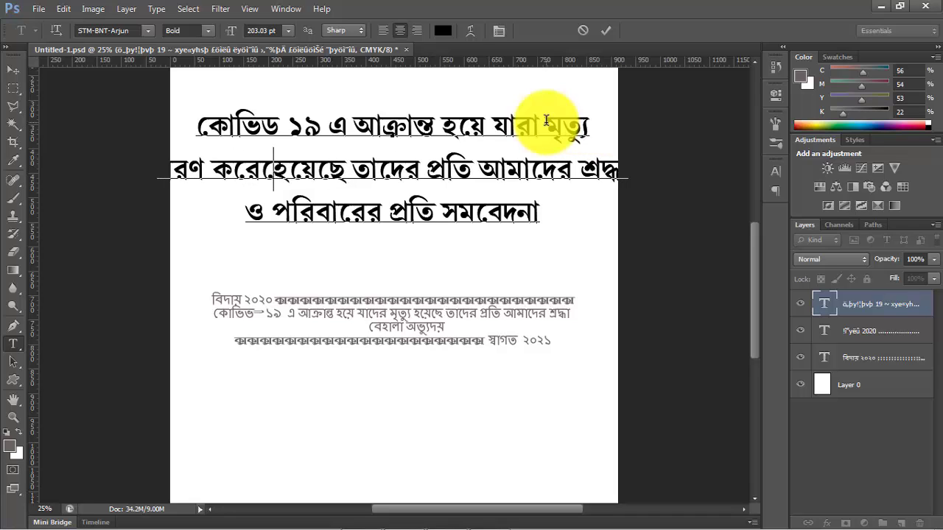
pyautogui.write('ন')
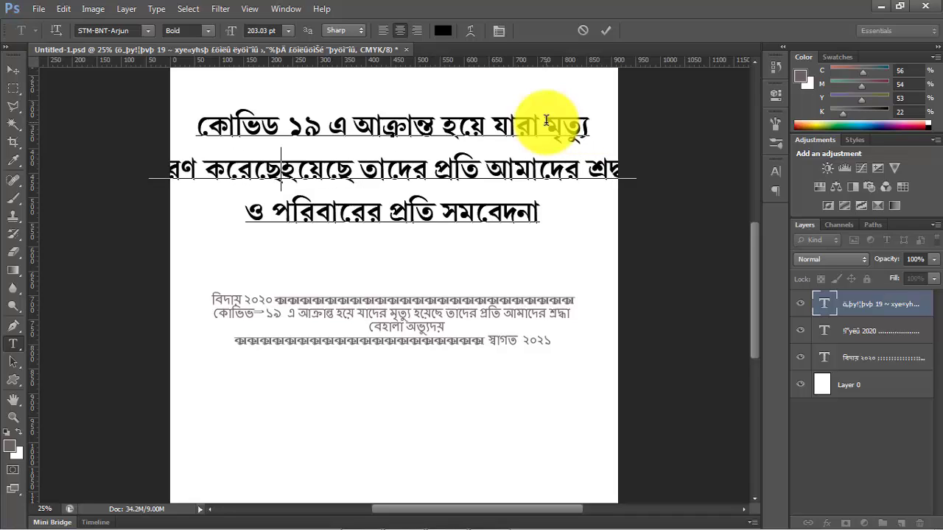
# - Replace "হয়েছে" at the start of the message's second line with "বরণ করেছে" and finish editing the text
pyautogui.press('BackSpace')
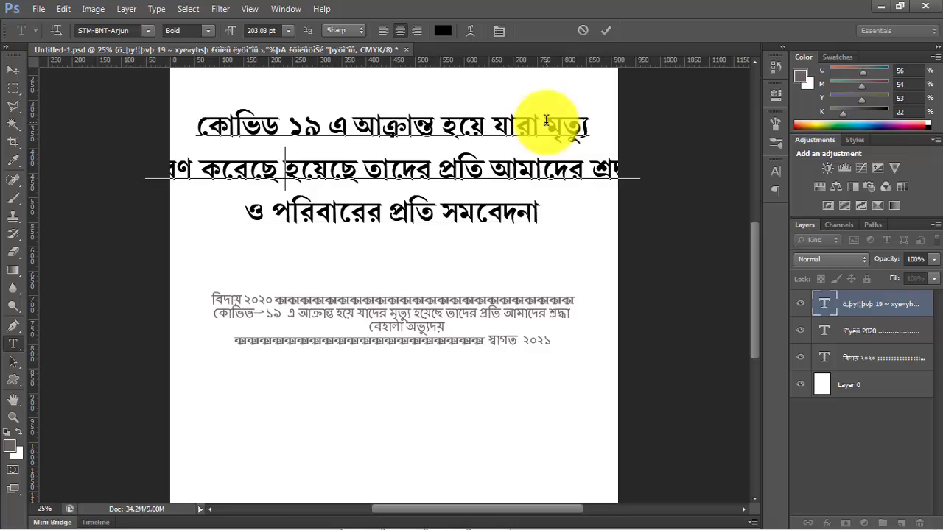
pyautogui.doubleClick(364, 168)
pyautogui.press('BackSpace')
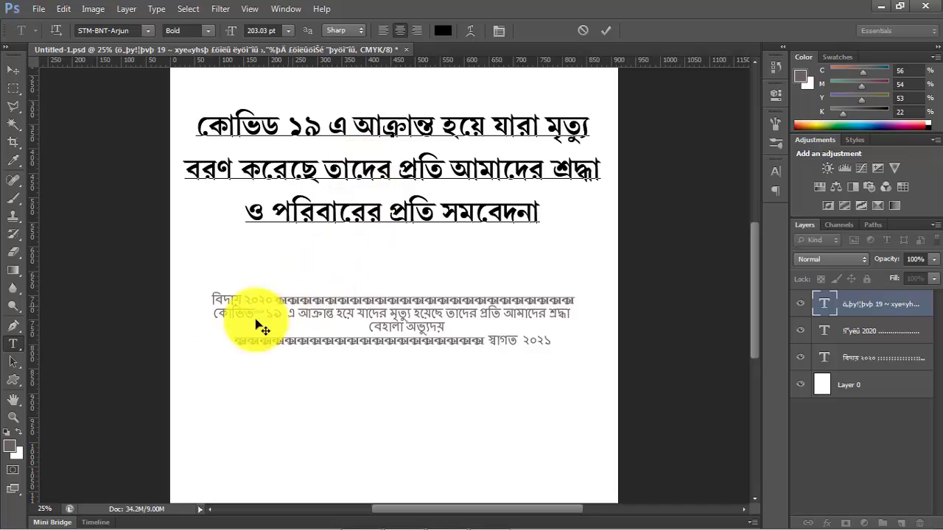
pyautogui.click(8, 74)
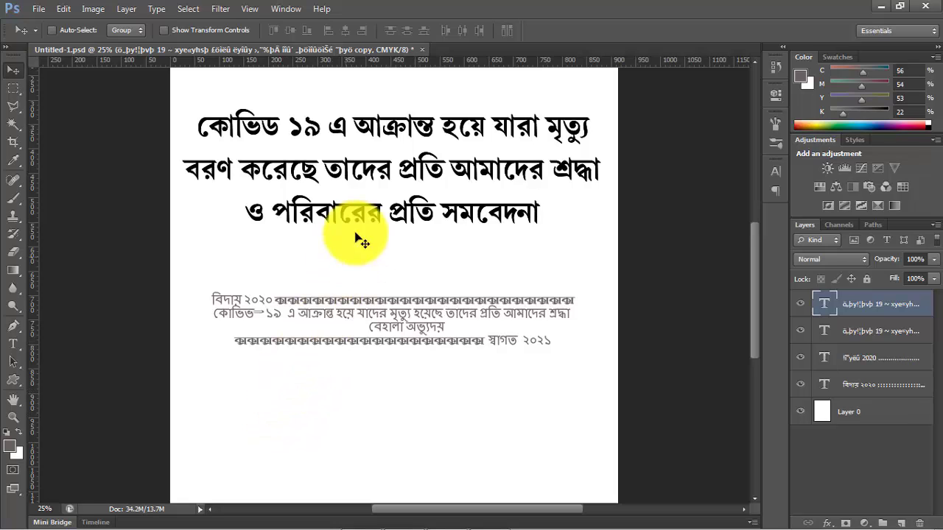
# - Place a duplicate of the message below the small grey draft text and replace the copy's text with "বেহালা-অভ্যুদয়"
pyautogui.moveTo(404, 212); pyautogui.dragTo(420, 479)
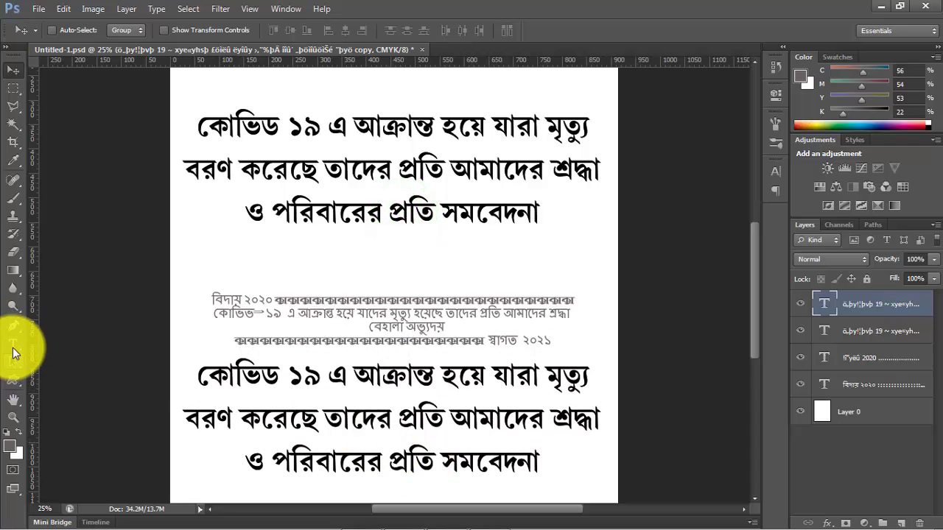
pyautogui.click(14, 344)
pyautogui.click(291, 386)
pyautogui.hotkey('ctrl', 'a')
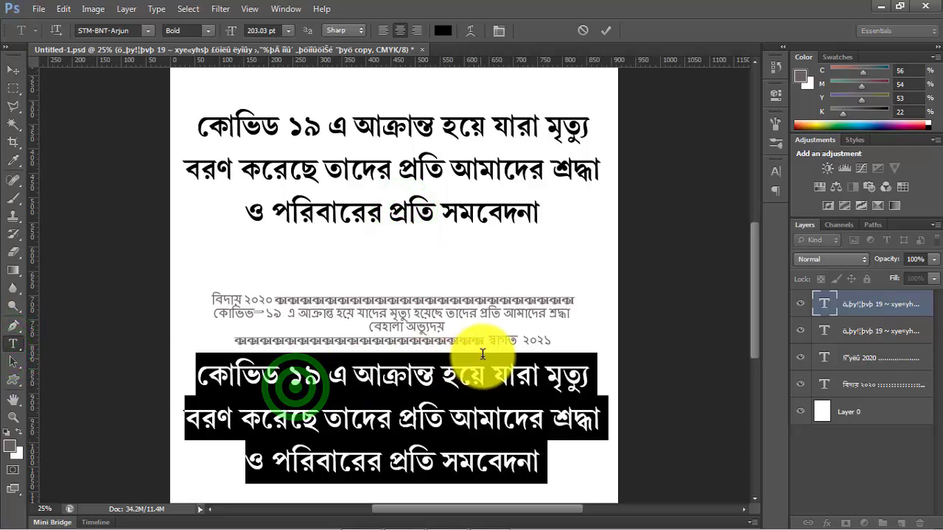
pyautogui.hotkey('ctrl', '0')
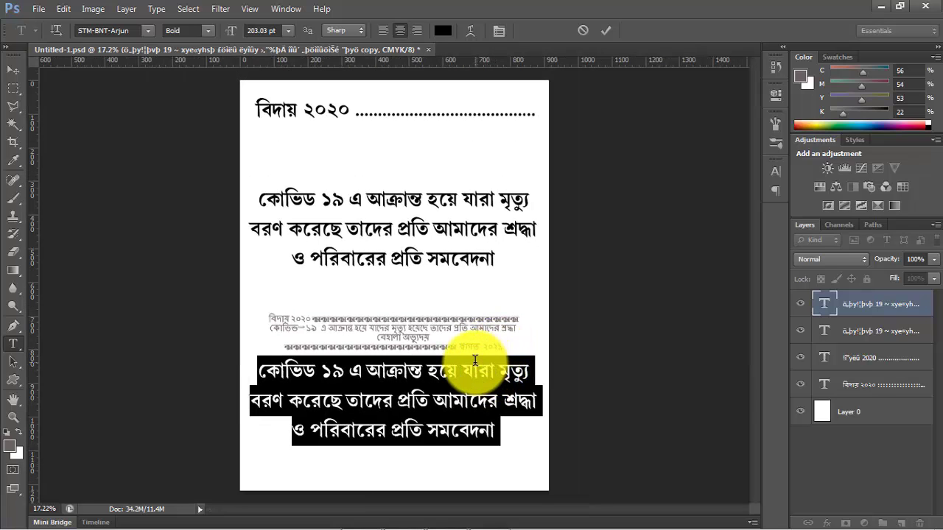
pyautogui.write('েহালা-অভ্যুদয়')
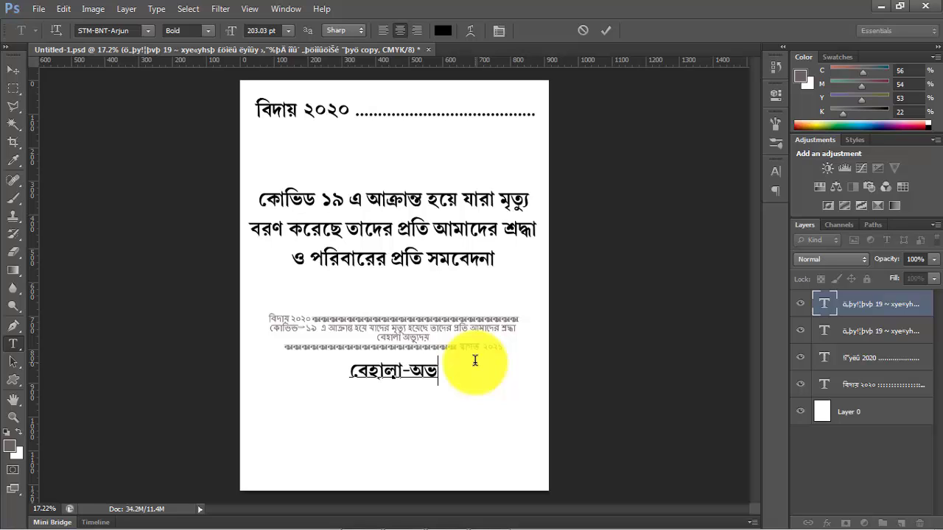
pyautogui.click(13, 71)
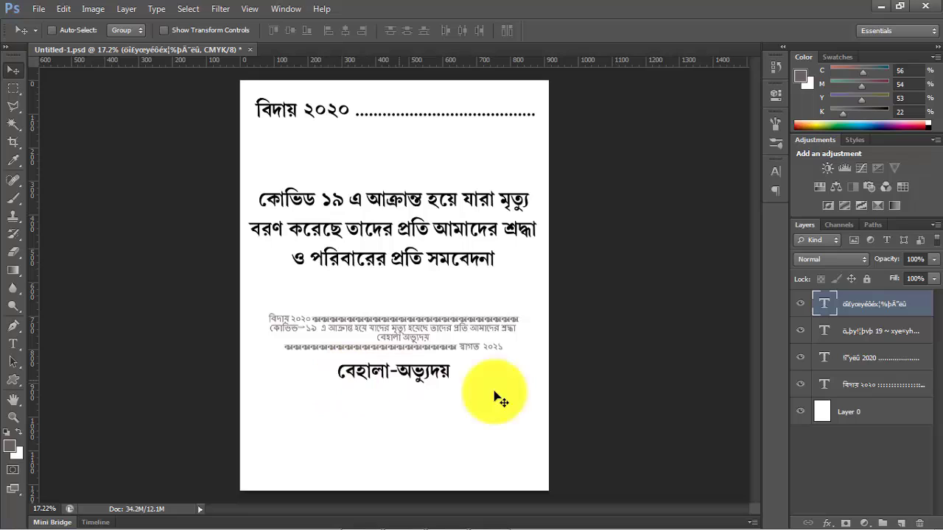
# - Toggle the text layers' visibility to identify them, and hide the layer with the small grey draft text
pyautogui.click(802, 357)
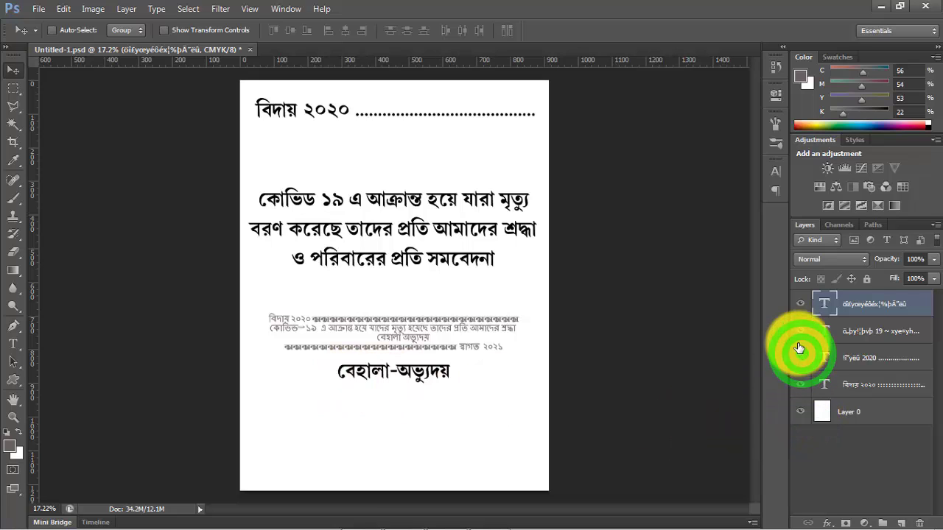
pyautogui.click(801, 331)
pyautogui.click(801, 331)
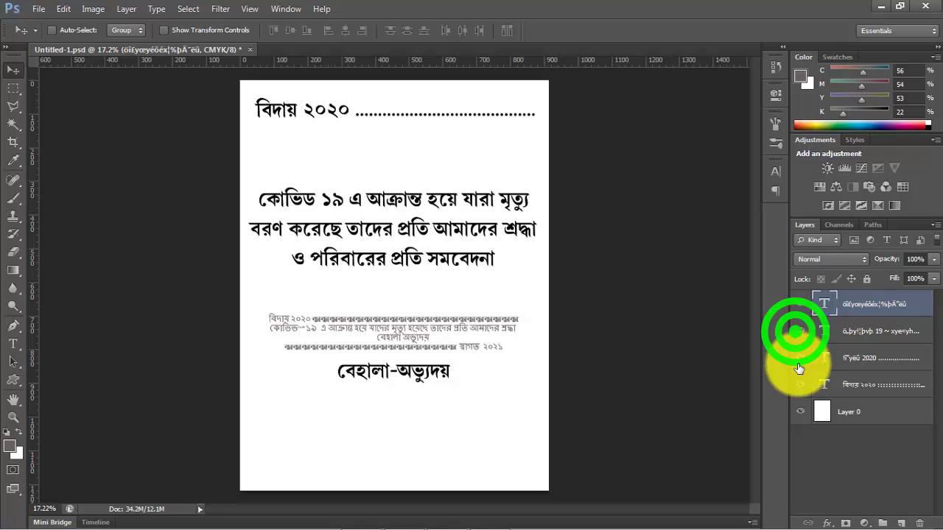
pyautogui.click(803, 306)
pyautogui.click(802, 305)
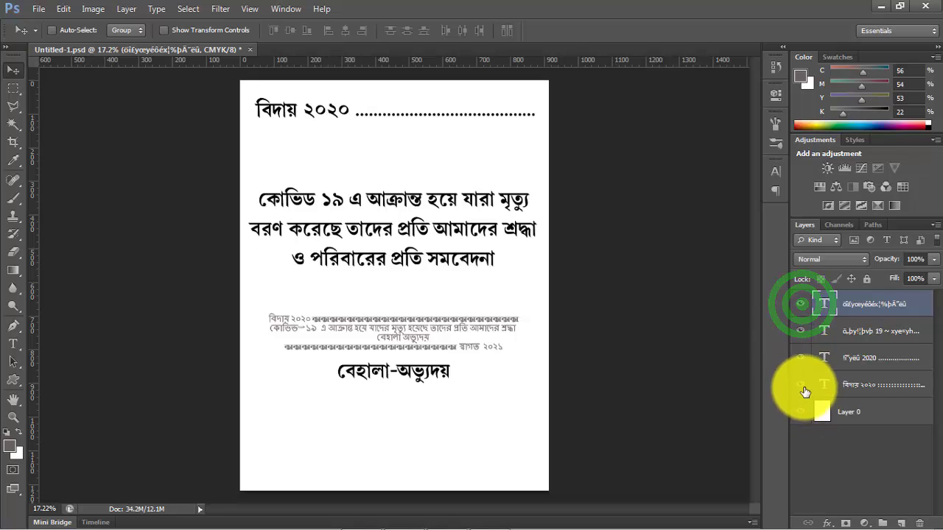
pyautogui.click(801, 384)
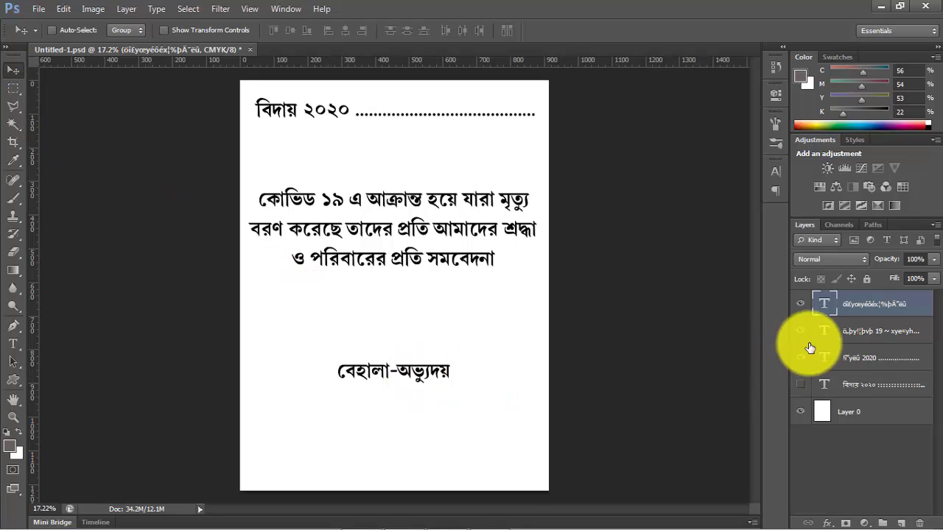
# - Duplicate the heading near the page's lower edge, change the copy to "স্বাগত ২০২১", and move "২০২১" behind the dotted line
pyautogui.click(849, 360)
pyautogui.hotkey('ctrl', 'j')
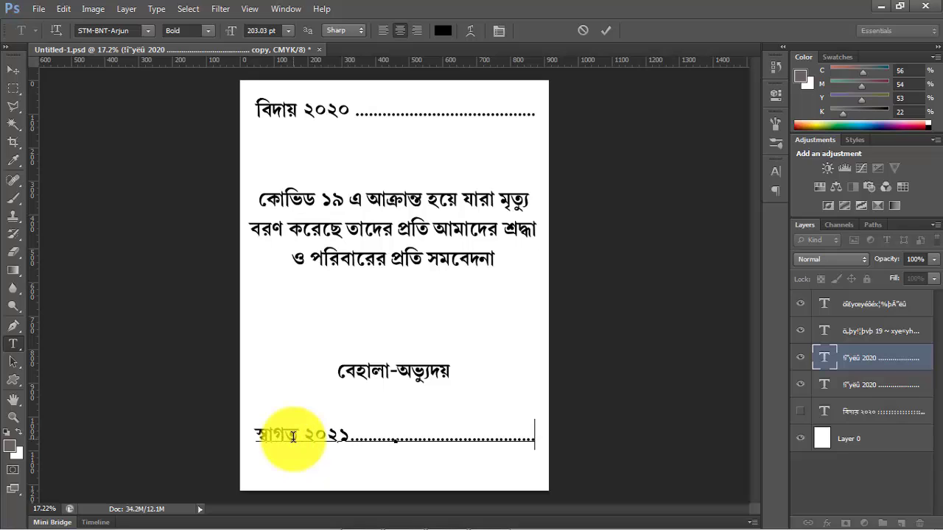
pyautogui.moveTo(311, 436); pyautogui.dragTo(352, 437)
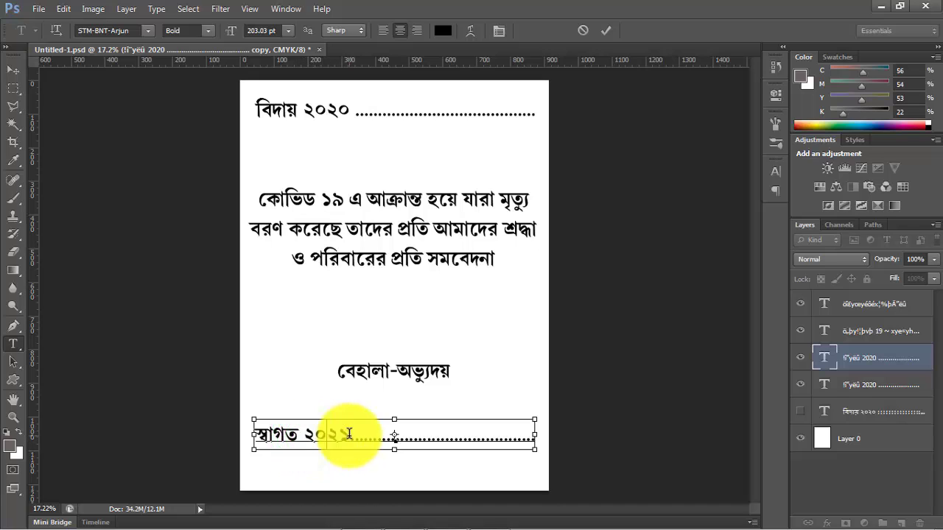
pyautogui.hotkey('ctrl', 'x')
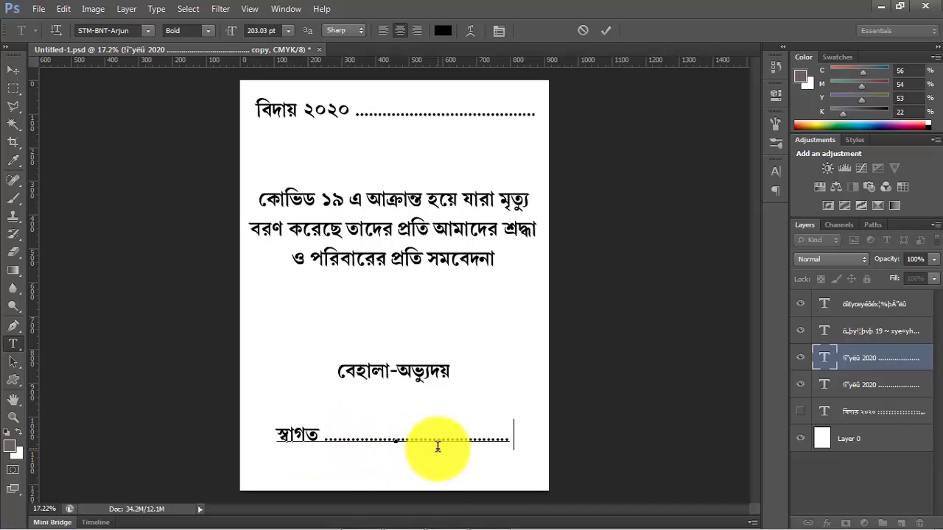
pyautogui.hotkey('ctrl', 'v')
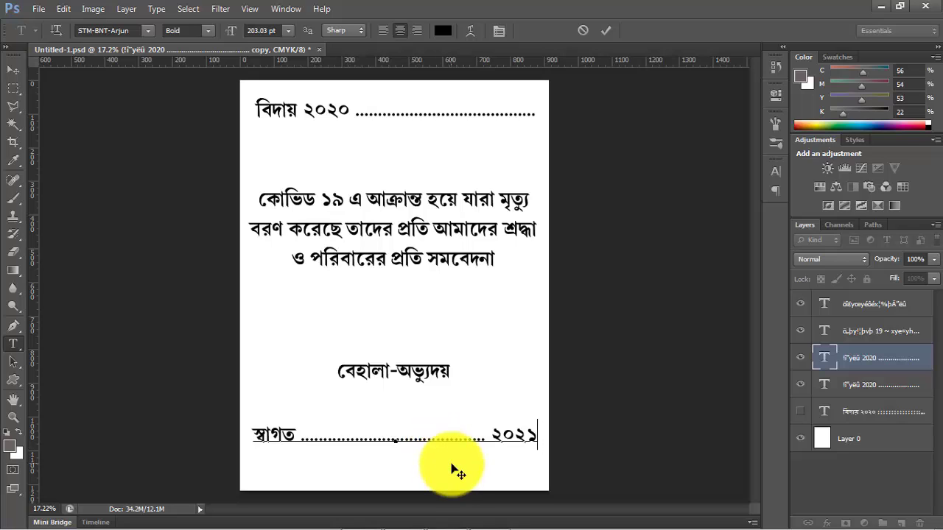
# - Move "স্বাগত" in front of "২০২১" after the dotted line, and place the finished line closer to the page's lower edge
pyautogui.moveTo(257, 431); pyautogui.dragTo(276, 435)
pyautogui.press('BackSpace')
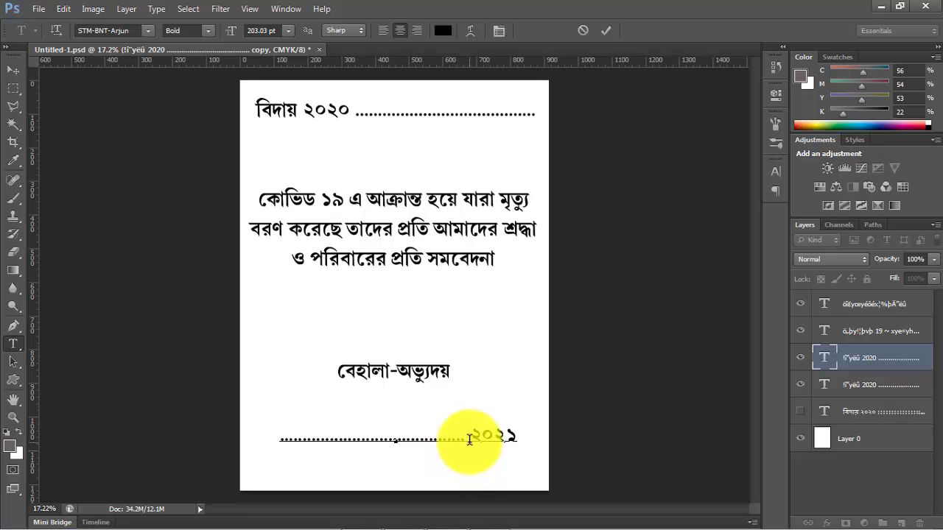
pyautogui.click(470, 437)
pyautogui.hotkey('ctrl', 'v')
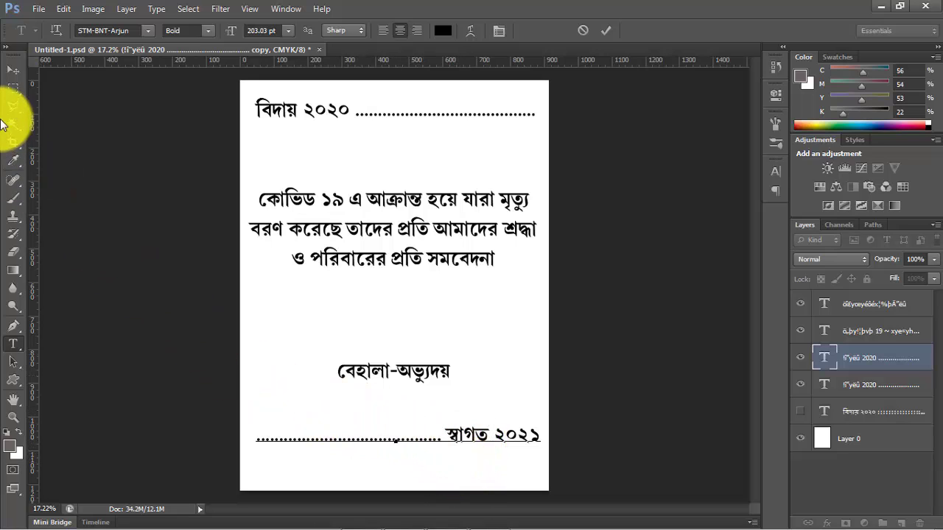
pyautogui.click(7, 72)
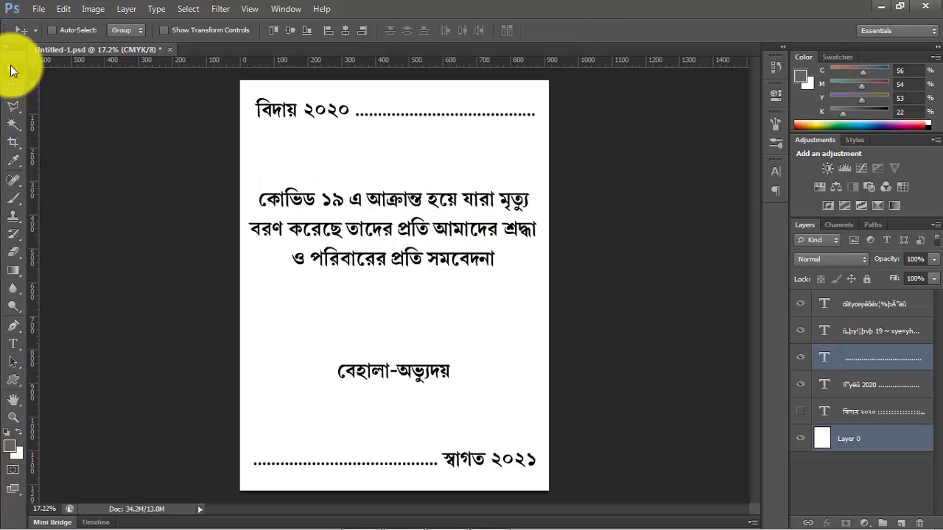
pyautogui.click(11, 66)
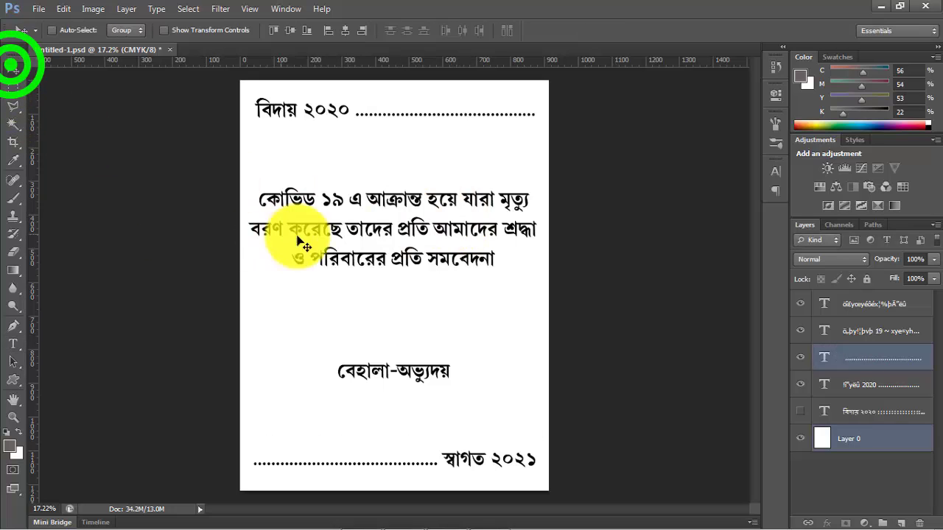
pyautogui.click(324, 233)
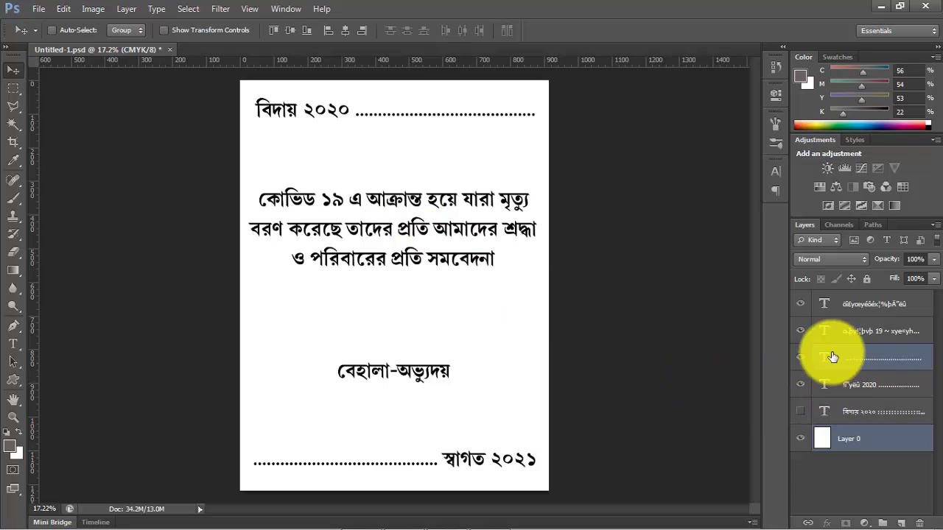
pyautogui.click(802, 306)
pyautogui.click(802, 306)
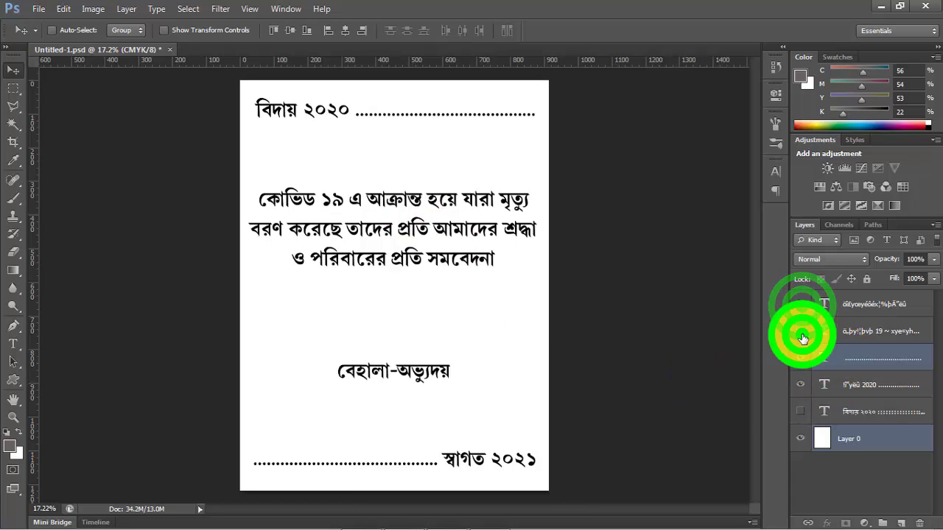
pyautogui.click(802, 333)
pyautogui.click(802, 333)
pyautogui.hotkey('ctrl', 't')
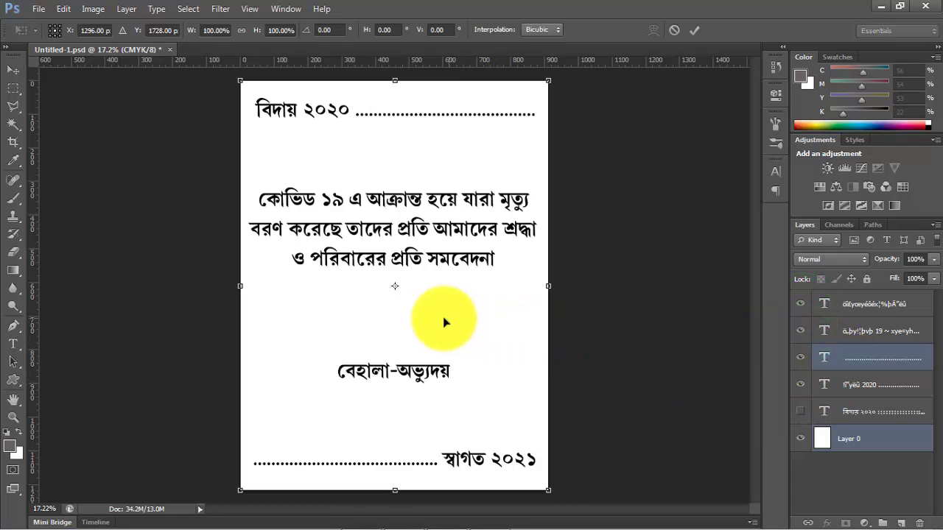
pyautogui.click(442, 245)
pyautogui.click(874, 360)
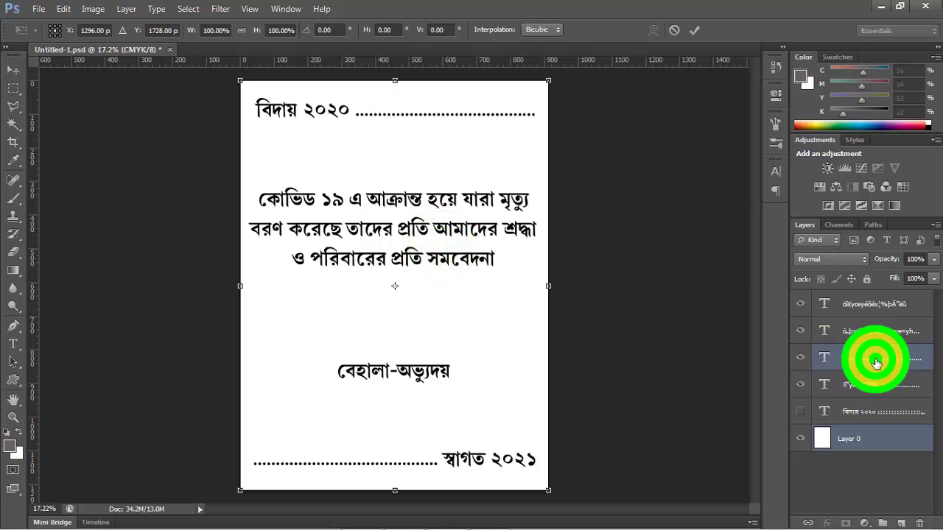
pyautogui.click(727, 371)
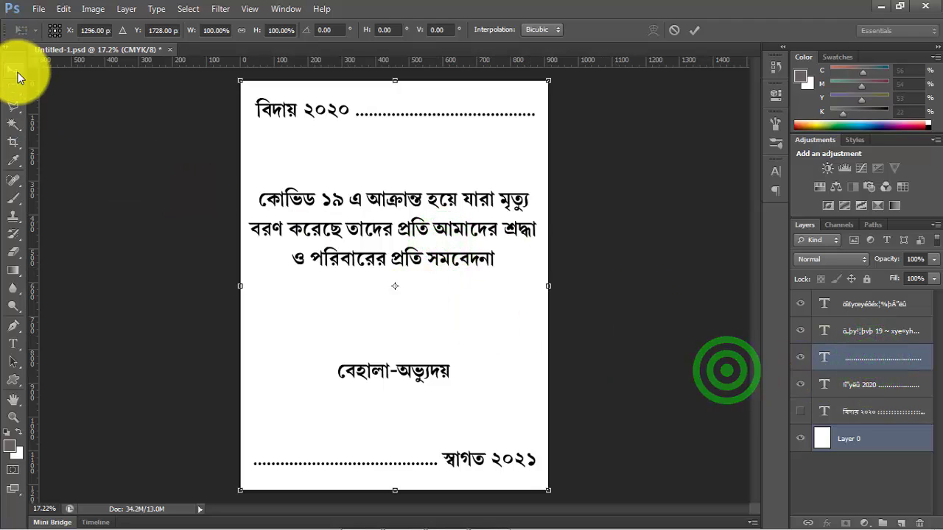
pyautogui.click(11, 74)
pyautogui.click(610, 236)
pyautogui.click(630, 357)
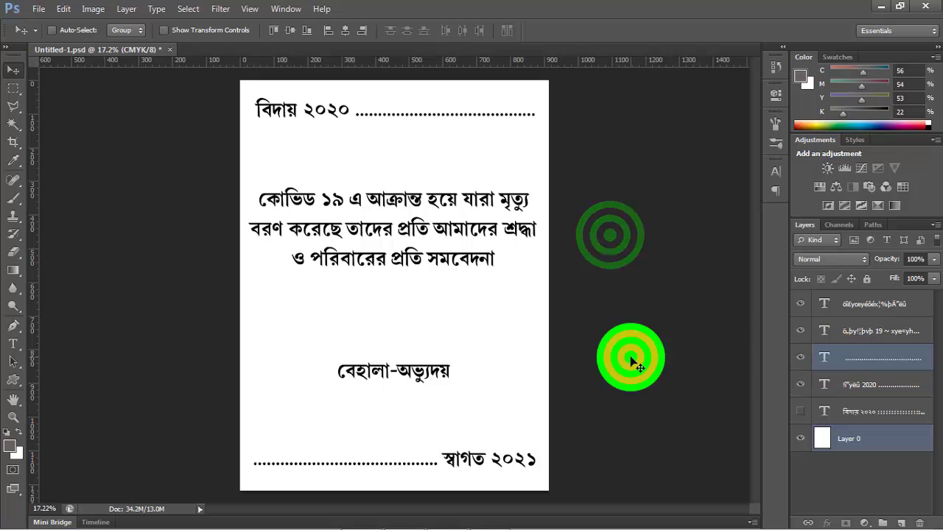
# - Select only the "স্বাগত ২০২১" text layer, and paste the candle clip art 2_4835.TIF from ThumbsPlus's DISK-2 folder above it in Photoshop
pyautogui.click(818, 364)
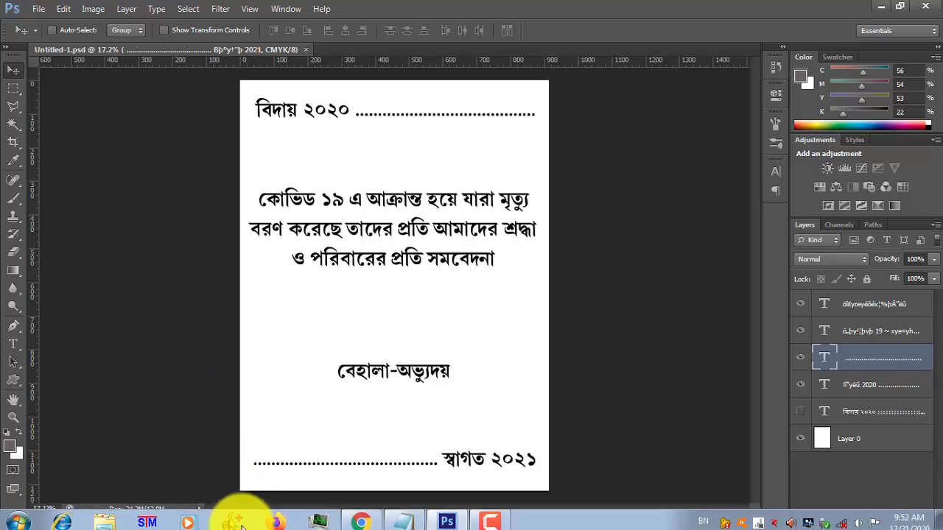
pyautogui.click(243, 520)
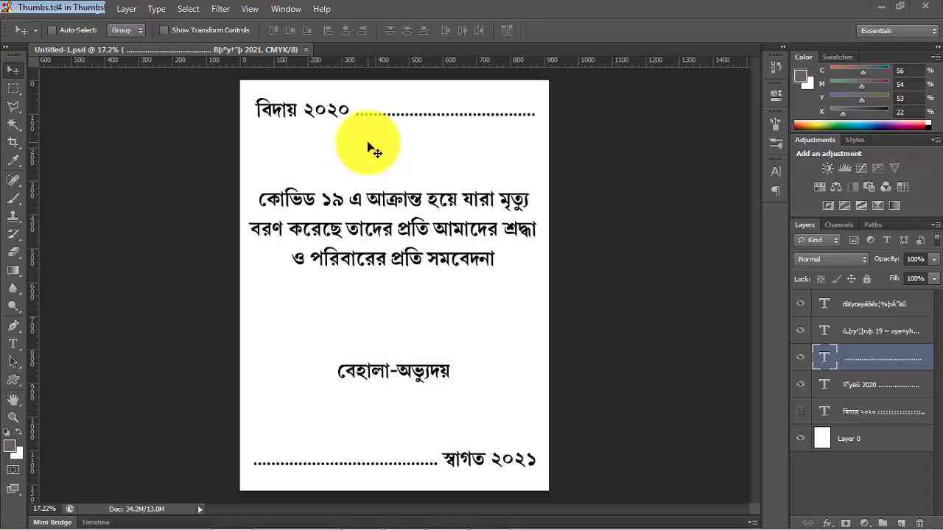
pyautogui.moveTo(938, 105); pyautogui.dragTo(938, 177)
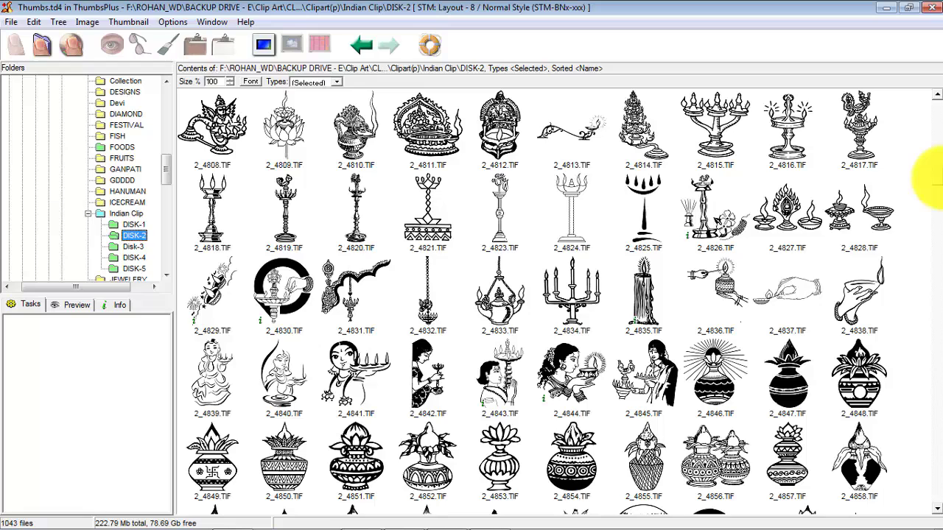
pyautogui.click(644, 302)
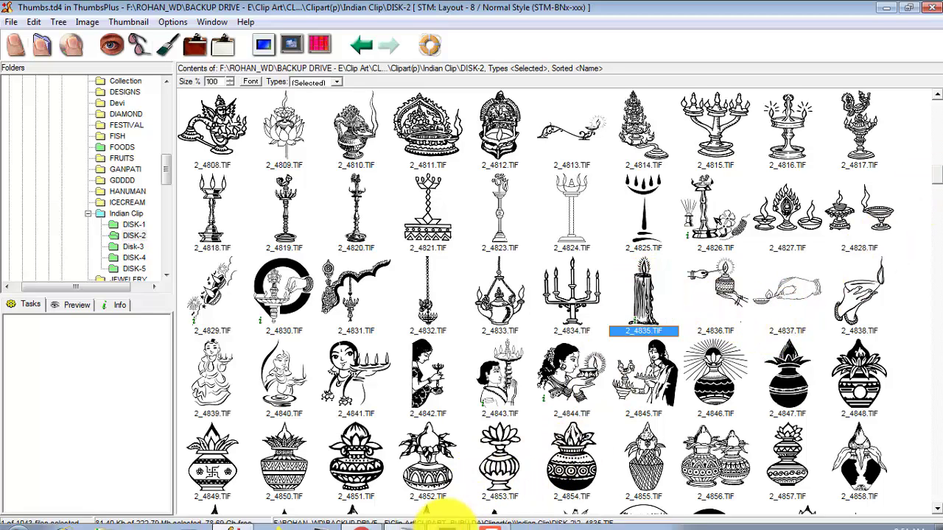
pyautogui.click(448, 515)
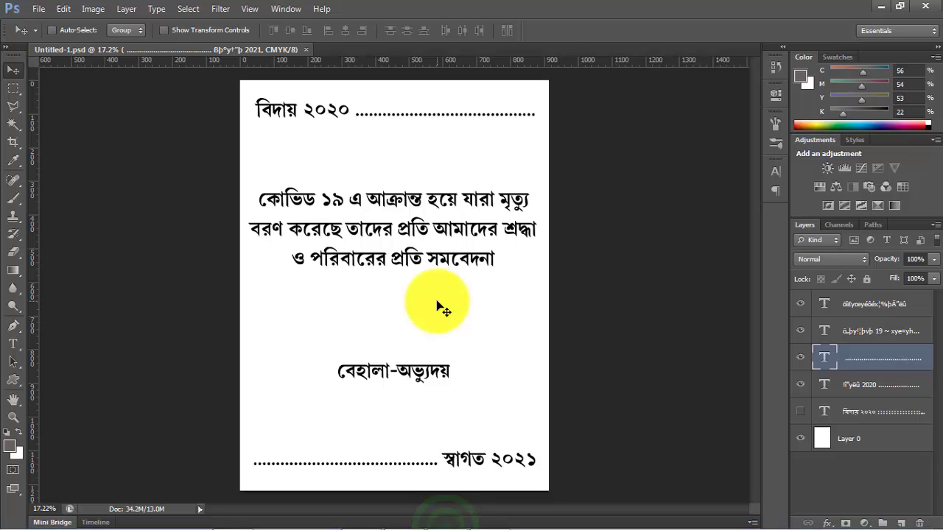
pyautogui.hotkey('ctrl', 'v')
pyautogui.hotkey('ctrl', 't')
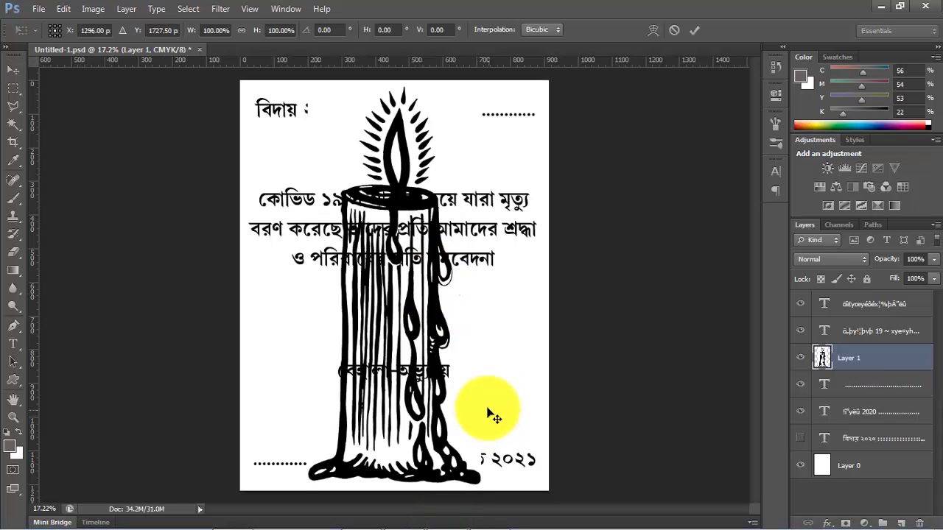
pyautogui.moveTo(308, 87); pyautogui.dragTo(371, 220)
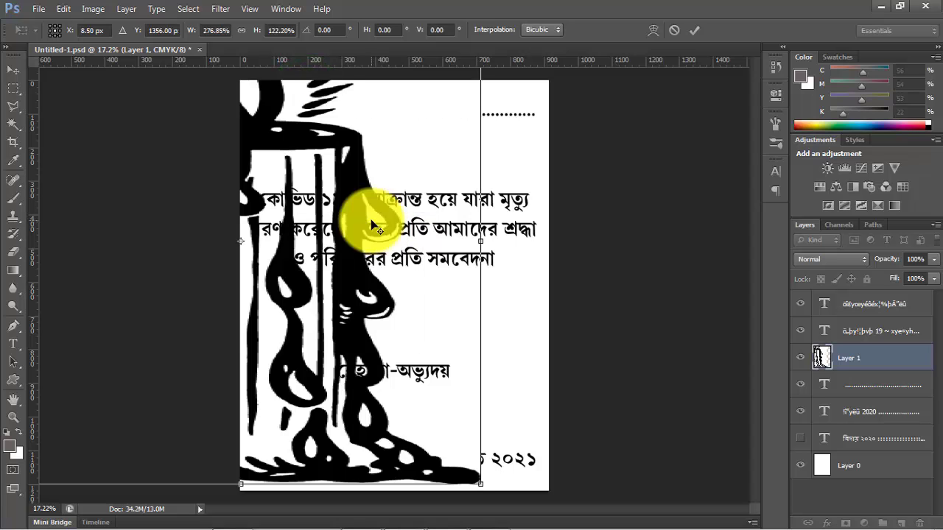
pyautogui.hotkey('ctrl', 'z')
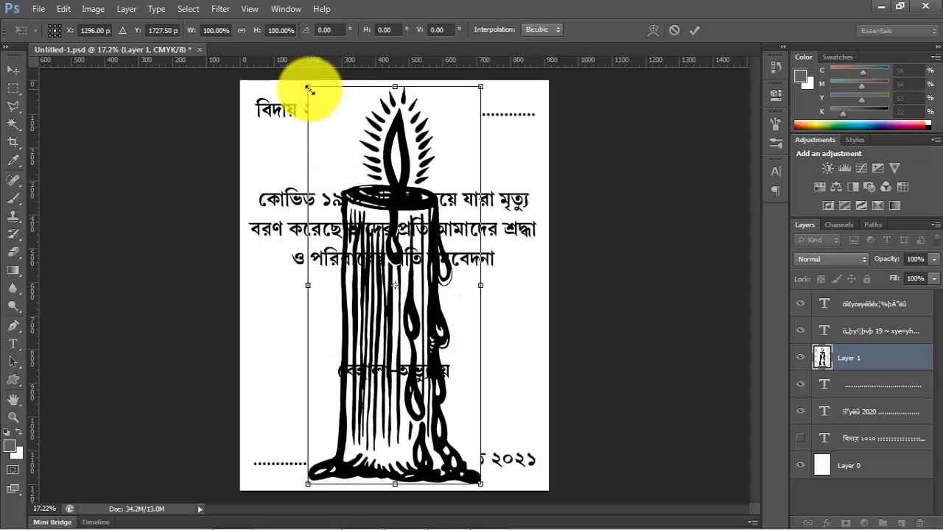
pyautogui.moveTo(309, 88); pyautogui.dragTo(390, 274)
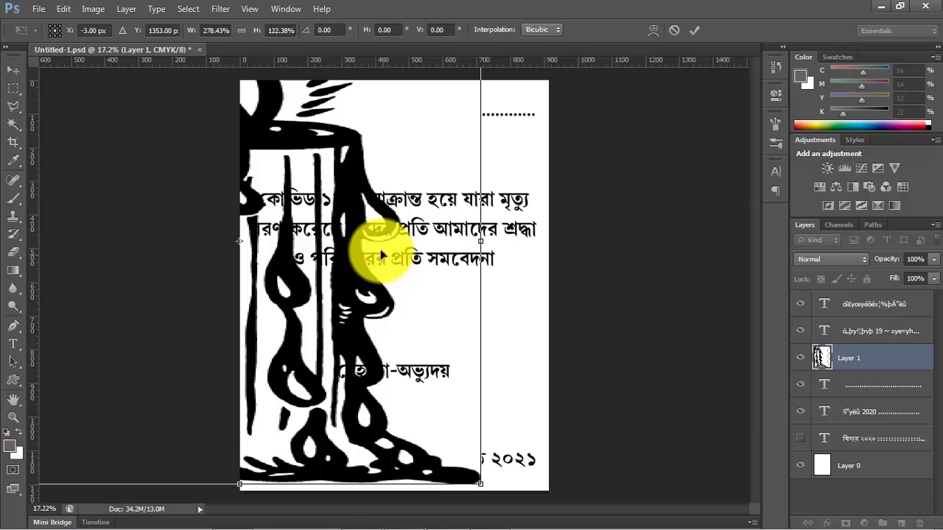
pyautogui.moveTo(483, 486); pyautogui.dragTo(315, 277)
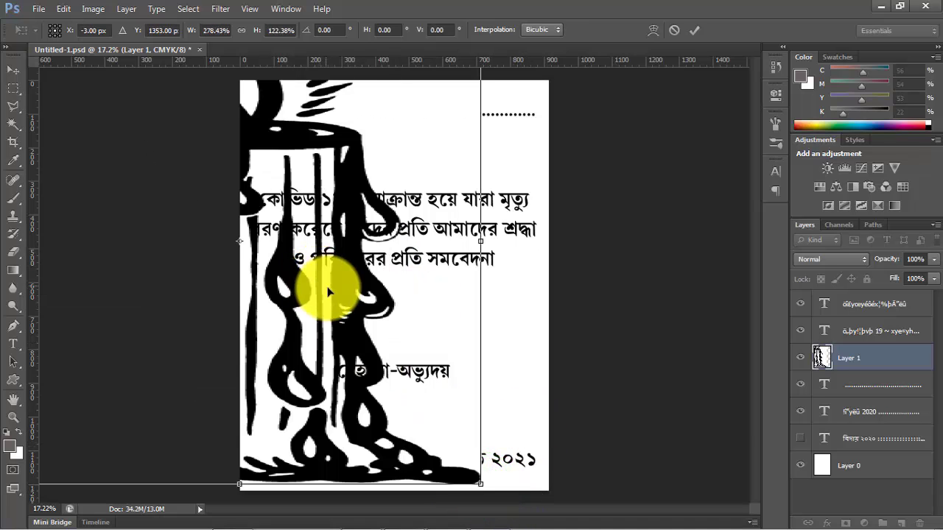
pyautogui.hotkey('ctrl', 'z')
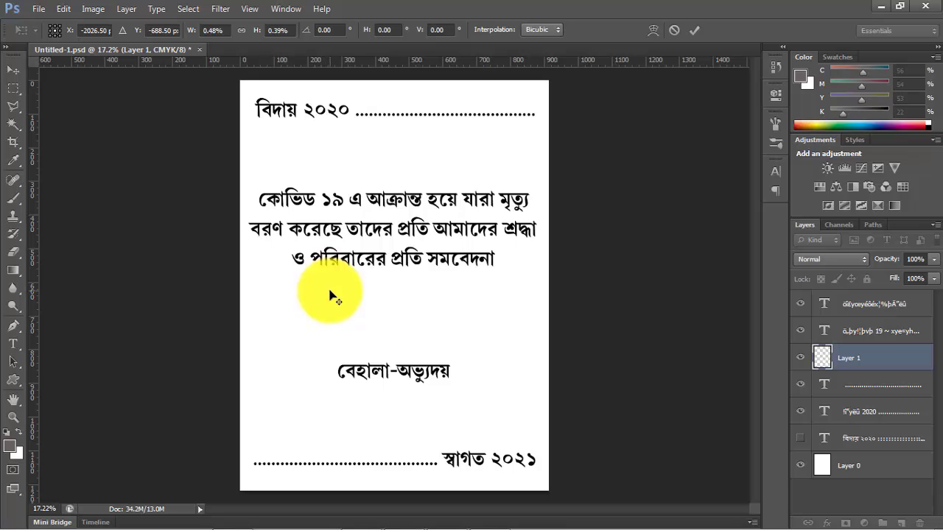
pyautogui.click(13, 70)
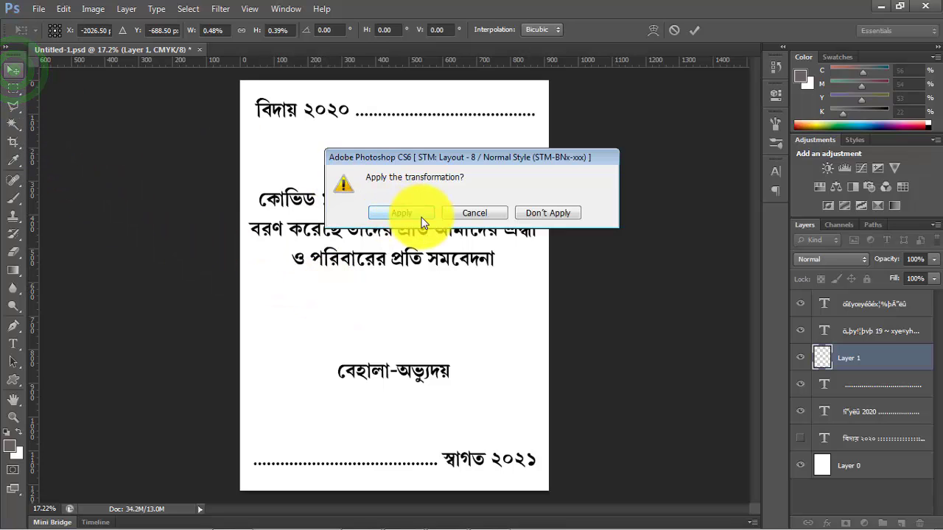
pyautogui.click(541, 214)
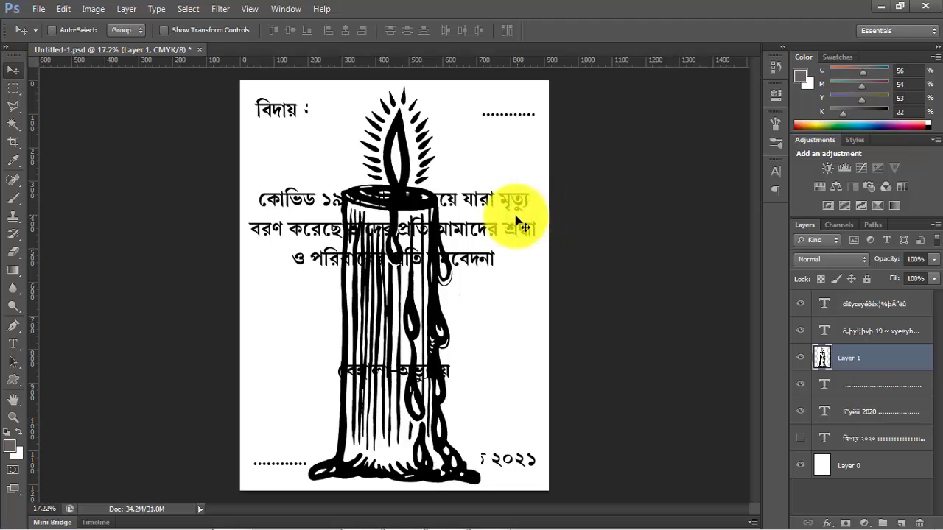
# - Scale the candle proportionally to about 32% and place it below the message, left of the name "বেহালা-অভ্যুদয়"
pyautogui.hotkey('ctrl', 't')
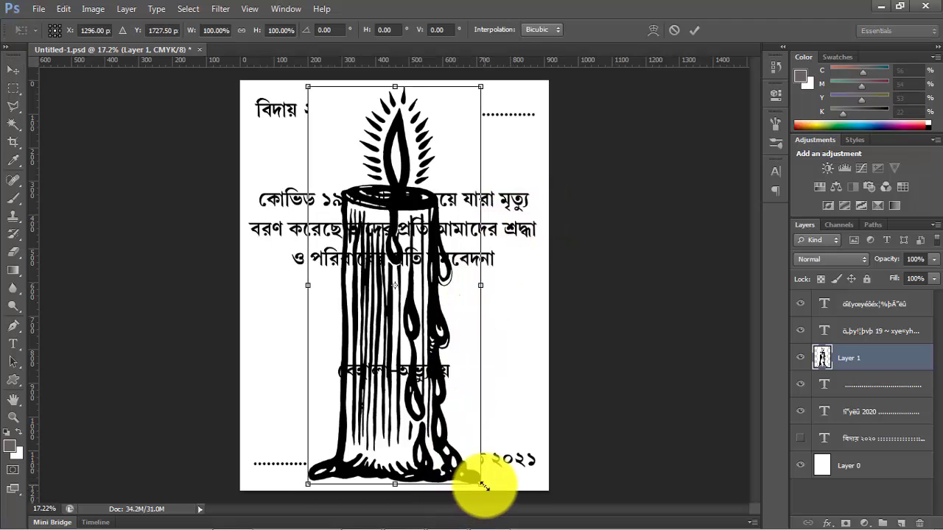
pyautogui.moveTo(483, 486); pyautogui.dragTo(314, 235)
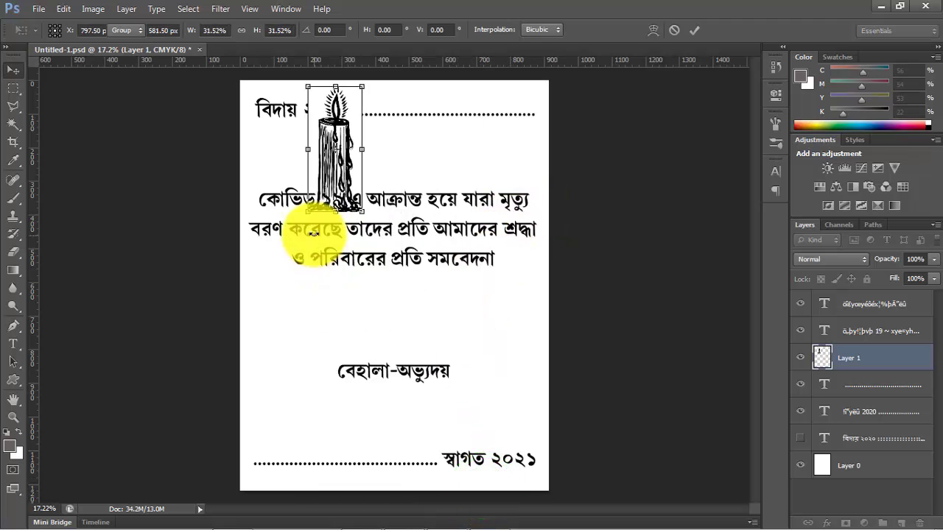
pyautogui.press('Return')
pyautogui.moveTo(340, 131); pyautogui.dragTo(297, 328)
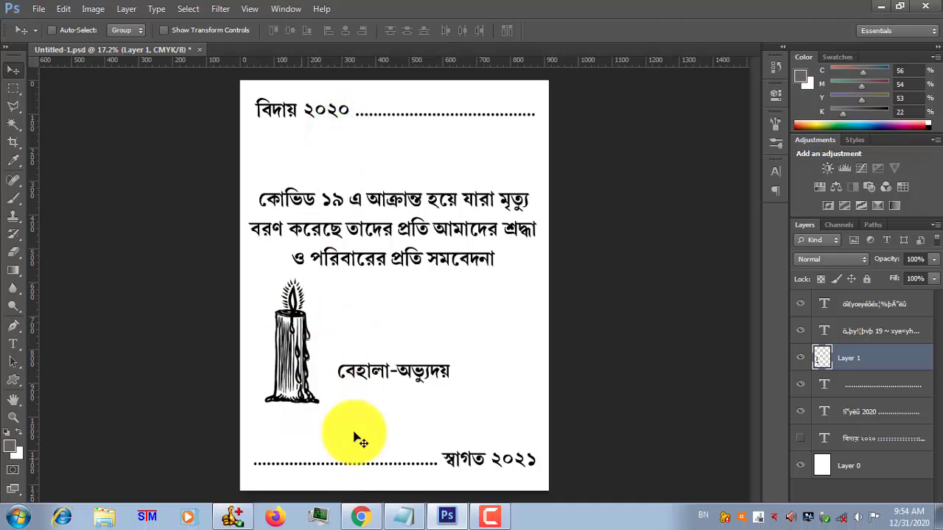
# - Copy the flower bouquet 3_5893.TIF from ThumbsPlus's Disk-3 folder and paste it into the Photoshop page at about 52% size
pyautogui.click(249, 522)
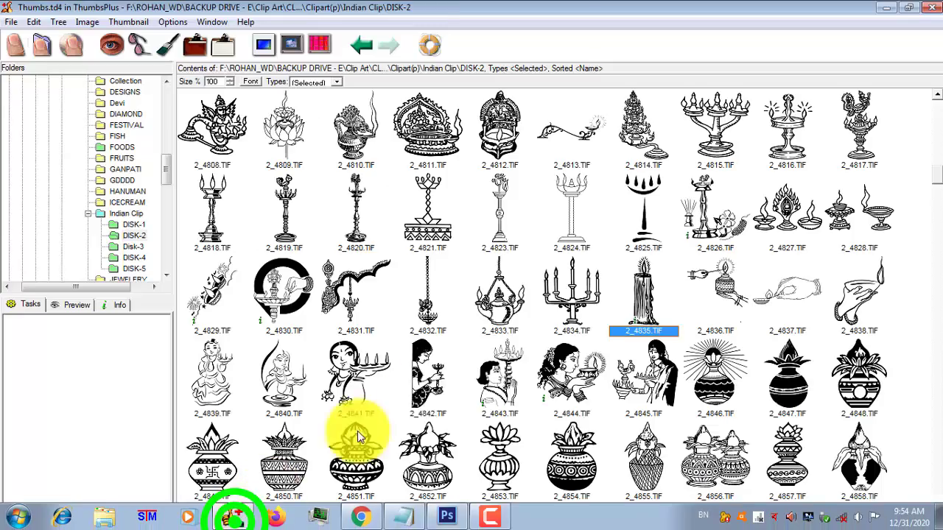
pyautogui.click(932, 175)
pyautogui.moveTo(935, 176); pyautogui.dragTo(941, 99)
pyautogui.click(134, 246)
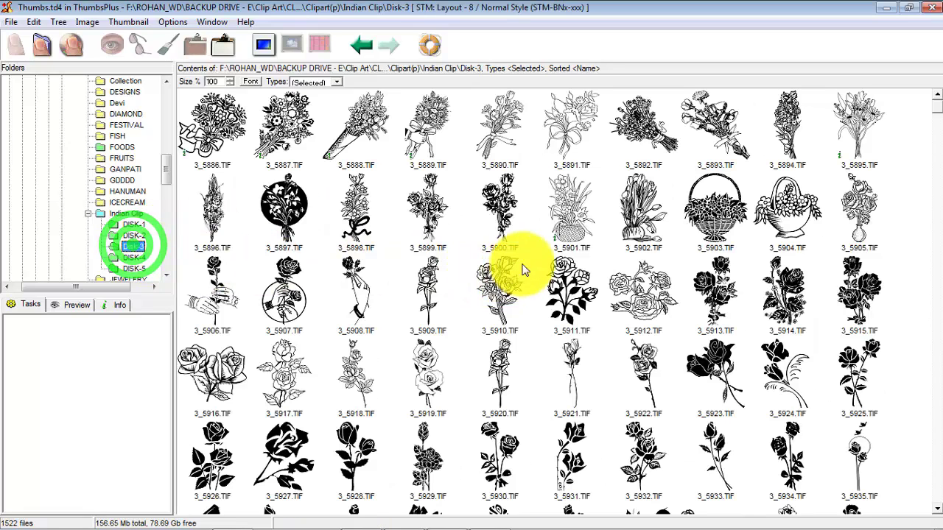
pyautogui.click(724, 146)
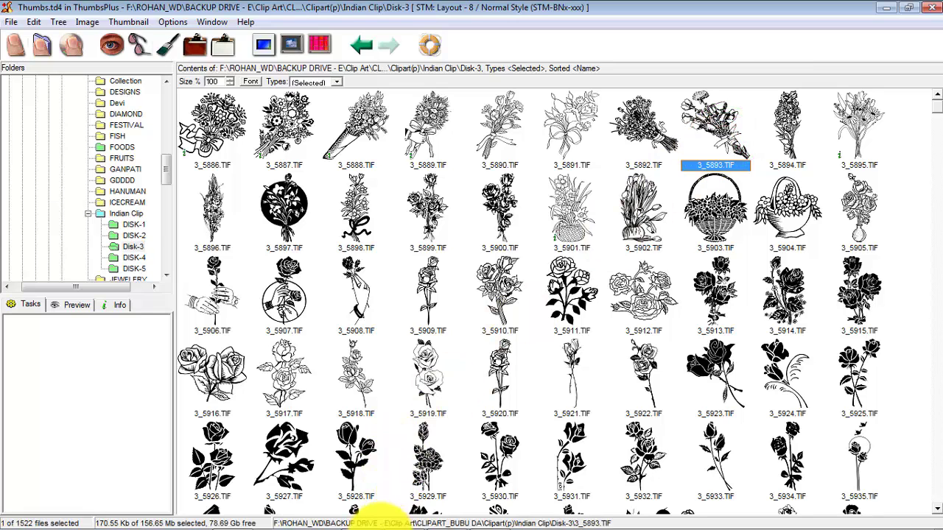
pyautogui.moveTo(384, 516)
pyautogui.click(446, 520)
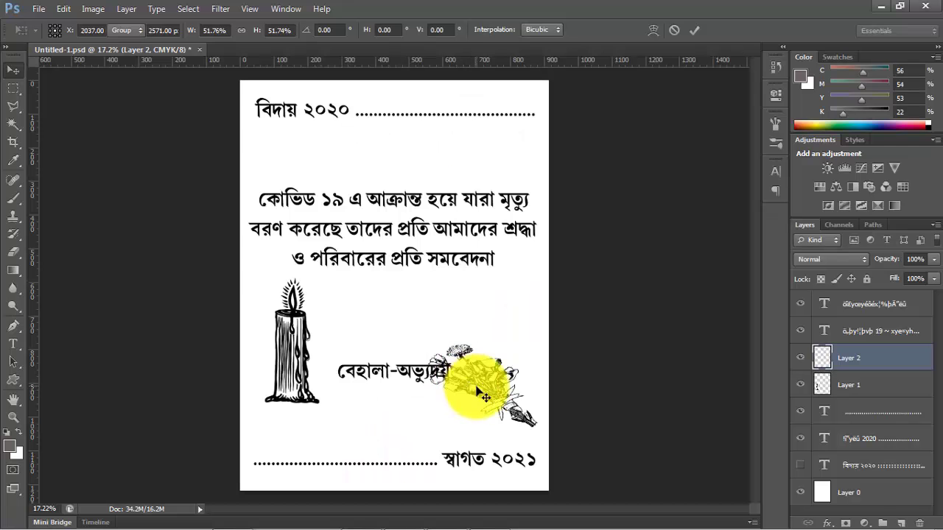
# - Move the bouquet up to the candle's height on the page's right side and rotate it clockwise to stand more upright
pyautogui.moveTo(480, 379); pyautogui.dragTo(478, 340)
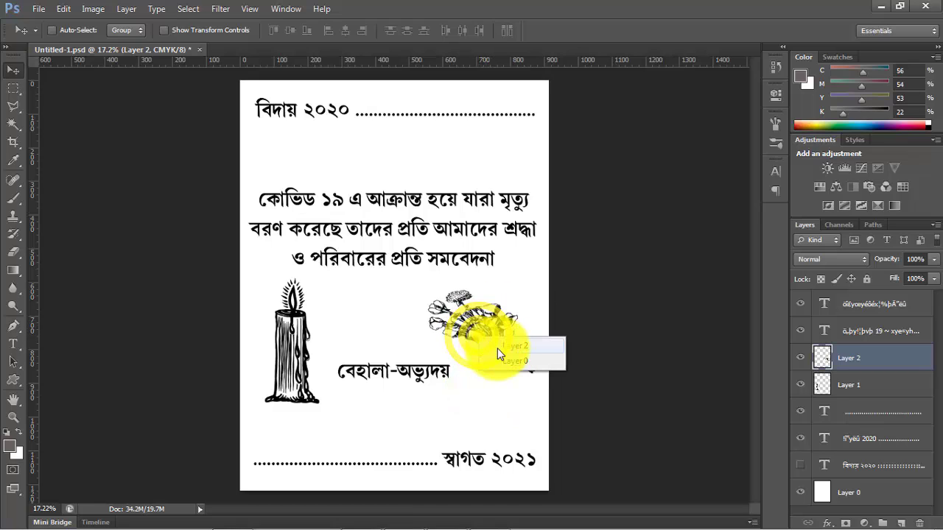
pyautogui.click(479, 333)
pyautogui.hotkey('ctrl', 't')
pyautogui.rightClick(481, 329)
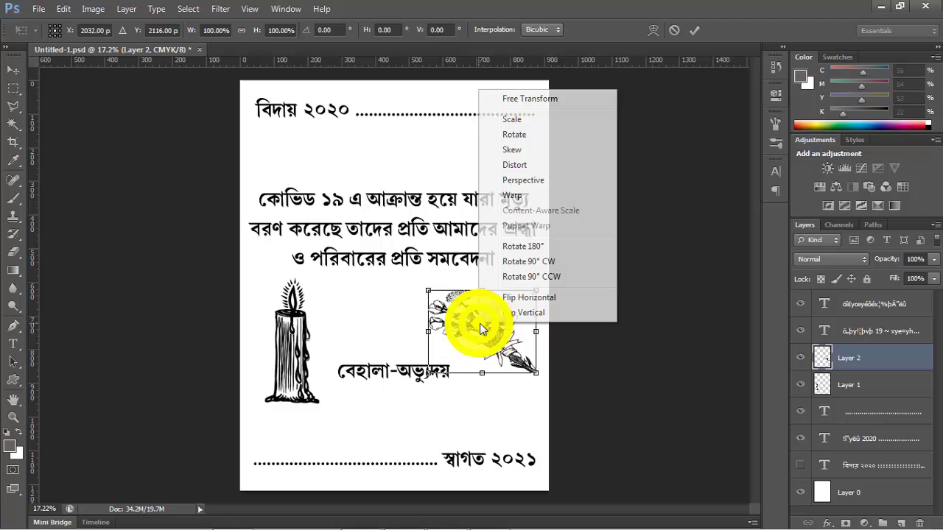
pyautogui.click(515, 134)
pyautogui.moveTo(536, 292); pyautogui.dragTo(545, 317)
pyautogui.press('Return')
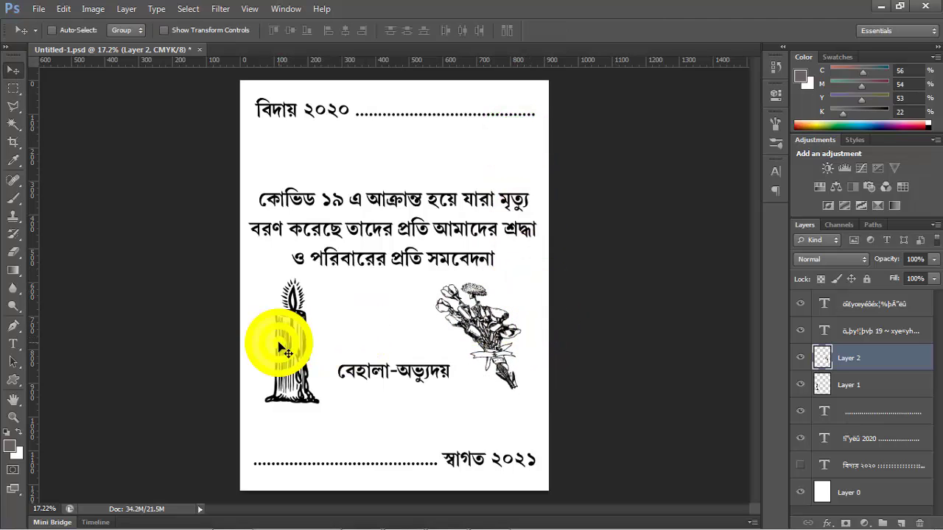
# - Scale the candle proportionally to about 81% and move it up and slightly right, beside the name "বেহালা-অভ্যুদয়"
pyautogui.click(317, 360)
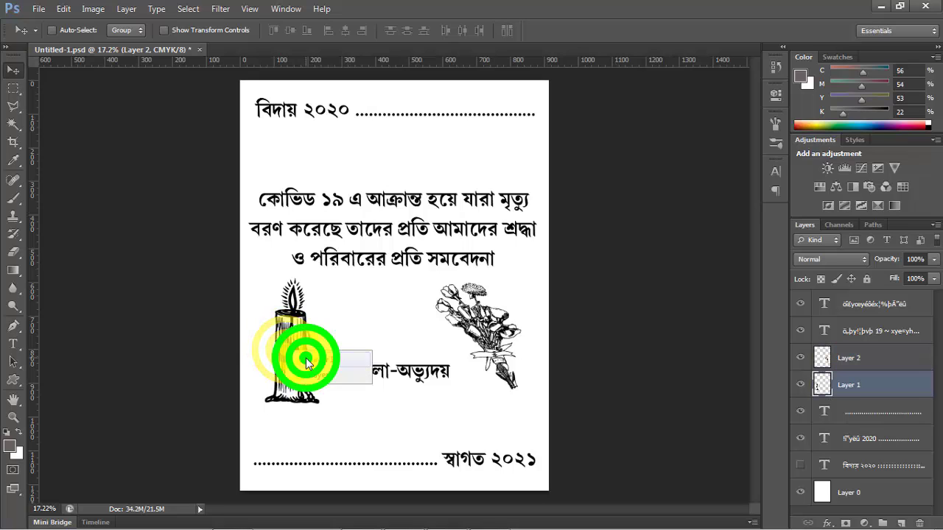
pyautogui.hotkey('ctrl', 't')
pyautogui.moveTo(319, 280); pyautogui.dragTo(309, 314)
pyautogui.hotkey('ctrl', 'z')
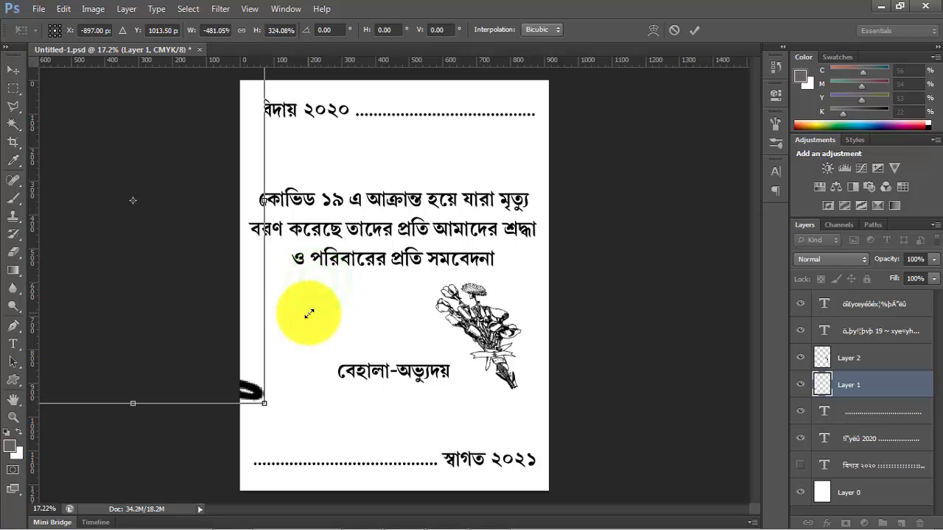
pyautogui.hotkey('ctrl', 'z')
pyautogui.moveTo(319, 282); pyautogui.dragTo(308, 305)
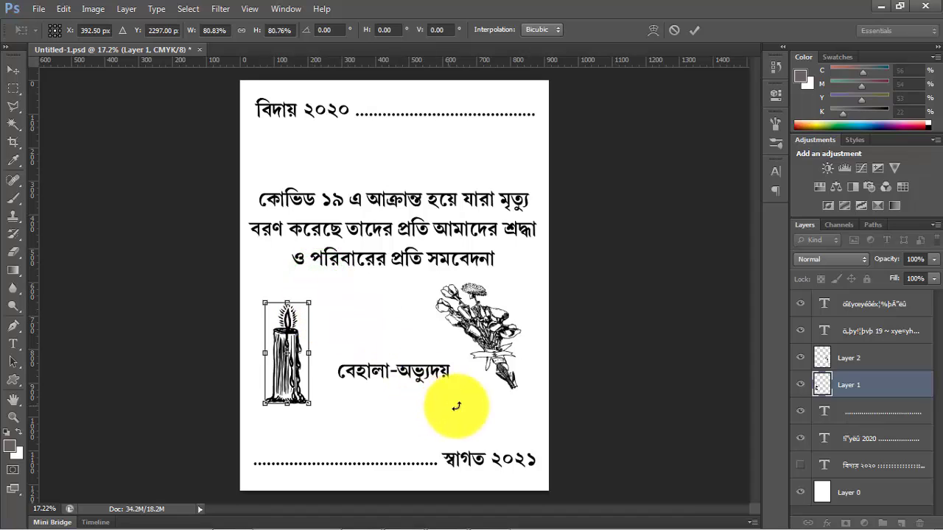
pyautogui.click(13, 70)
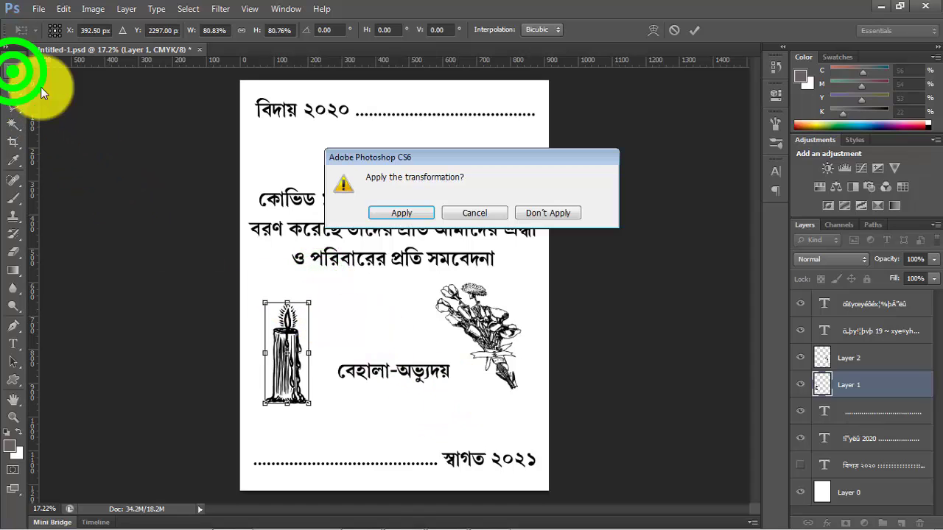
pyautogui.click(408, 209)
pyautogui.moveTo(274, 361); pyautogui.dragTo(288, 336)
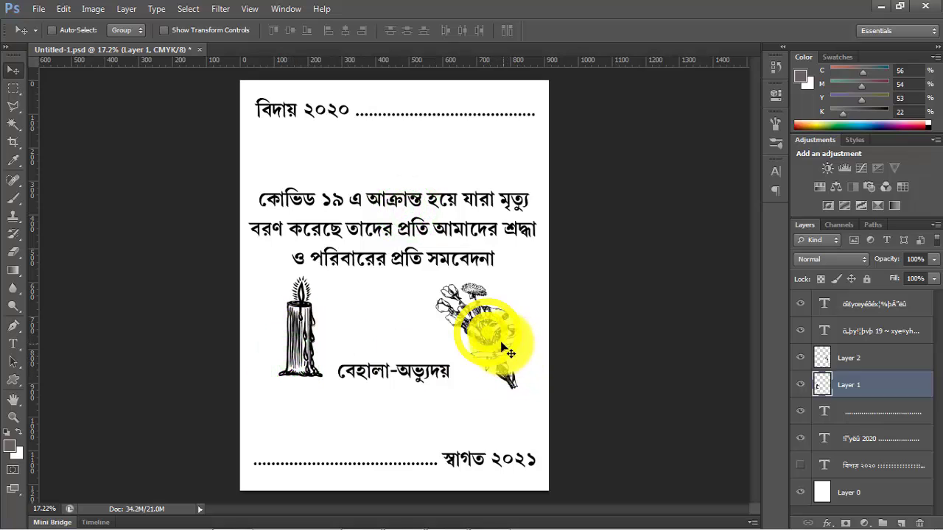
# - Shrink the flower bouquet slightly and reposition it on the page's right side at the candle's height
pyautogui.click(487, 333)
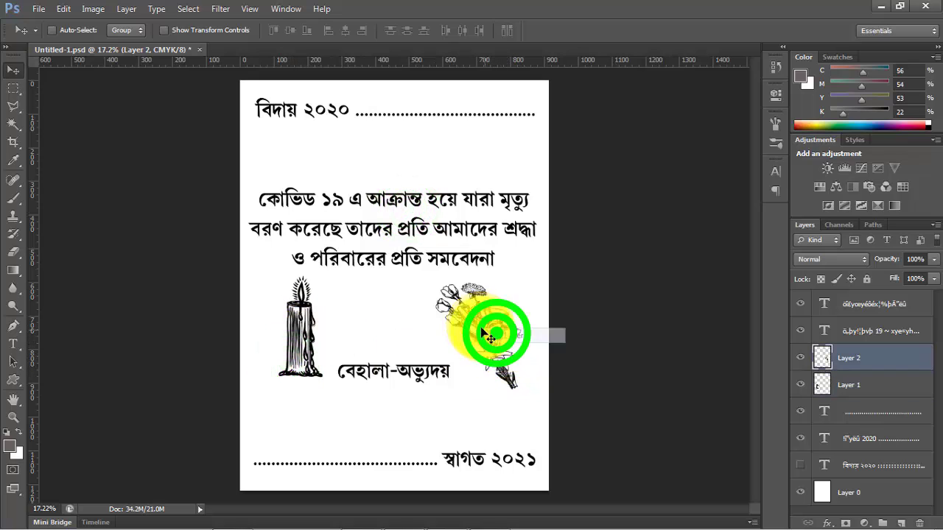
pyautogui.moveTo(480, 331); pyautogui.dragTo(479, 326)
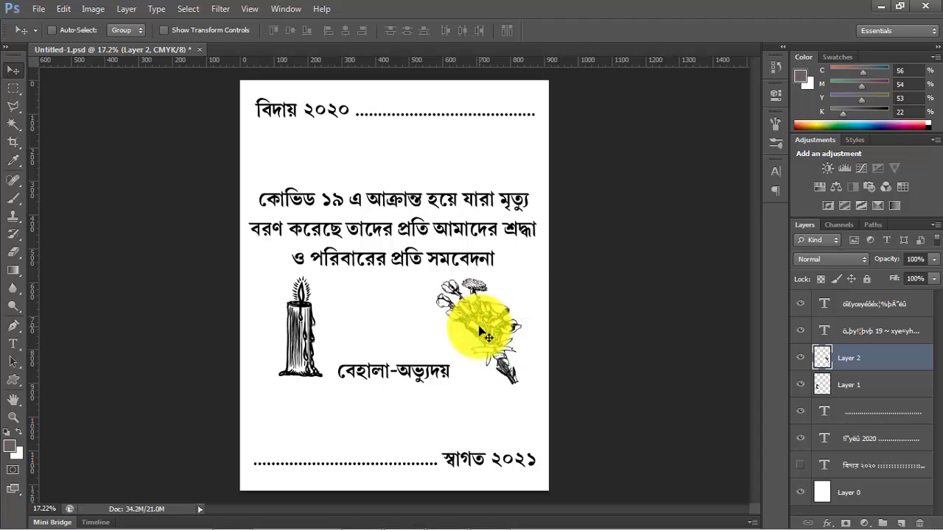
pyautogui.hotkey('ctrl', 't')
pyautogui.moveTo(416, 267); pyautogui.dragTo(441, 290)
pyautogui.press('Return')
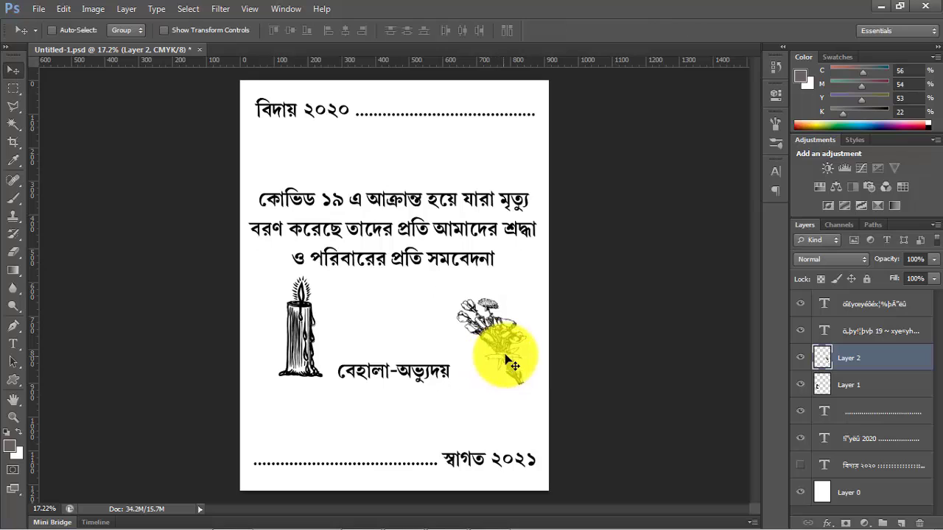
pyautogui.moveTo(498, 359); pyautogui.dragTo(500, 351)
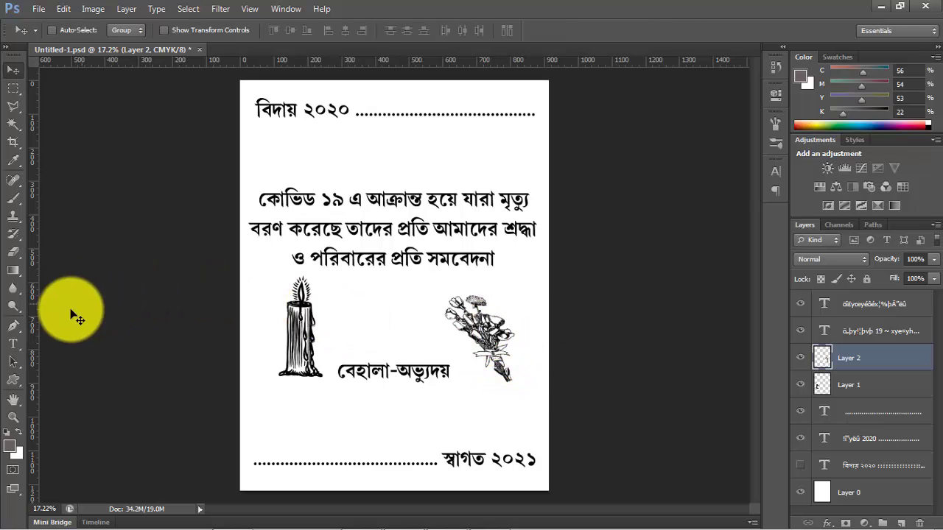
# - Insert a line break before "সমবেদনা" in the message text so the word stands on its own line
pyautogui.click(13, 342)
pyautogui.click(434, 261)
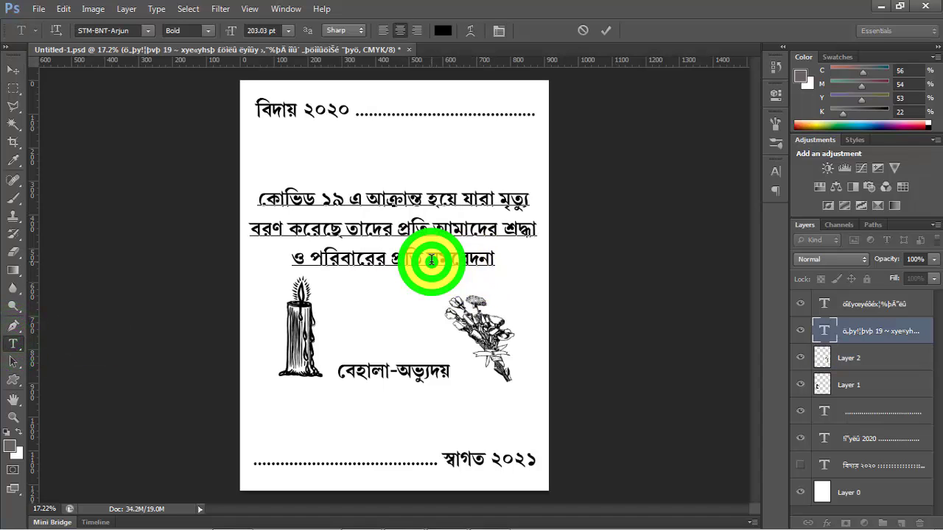
pyautogui.press('Return')
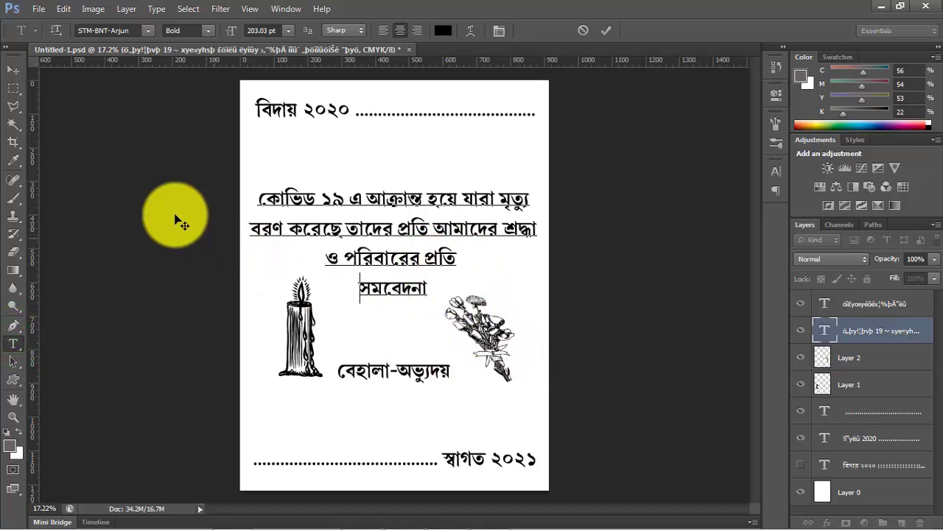
pyautogui.click(13, 68)
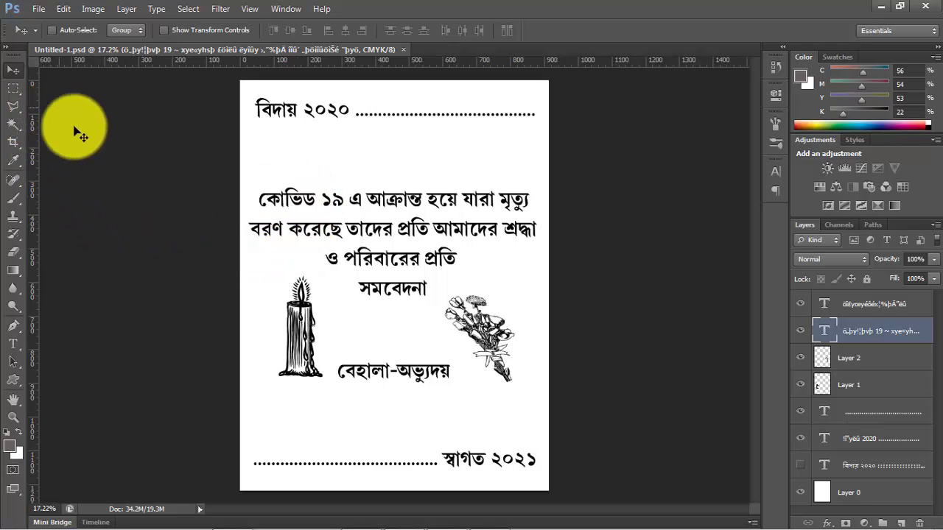
# - Draw a 2592 × 3451 px rectangle shape over the whole page with no fill and a dark red stroke
pyautogui.click(15, 273)
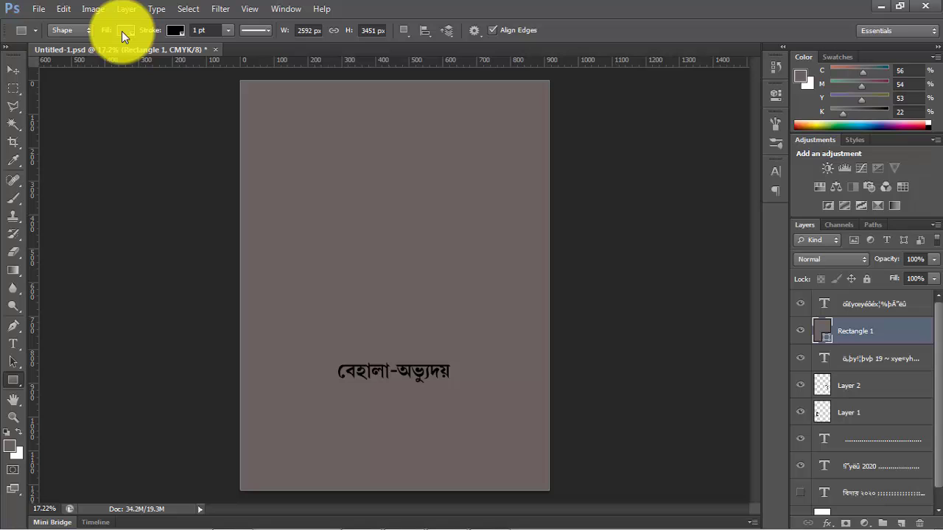
pyautogui.click(124, 30)
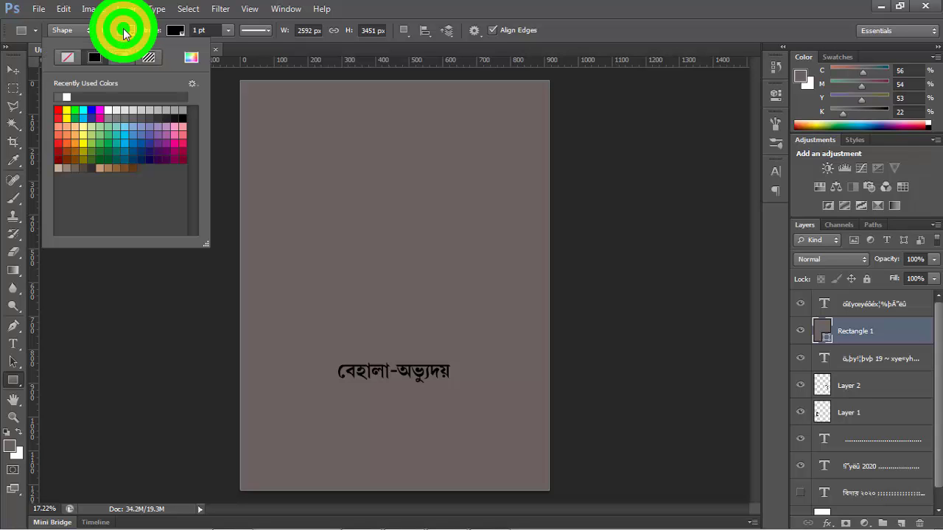
pyautogui.click(63, 59)
pyautogui.click(175, 30)
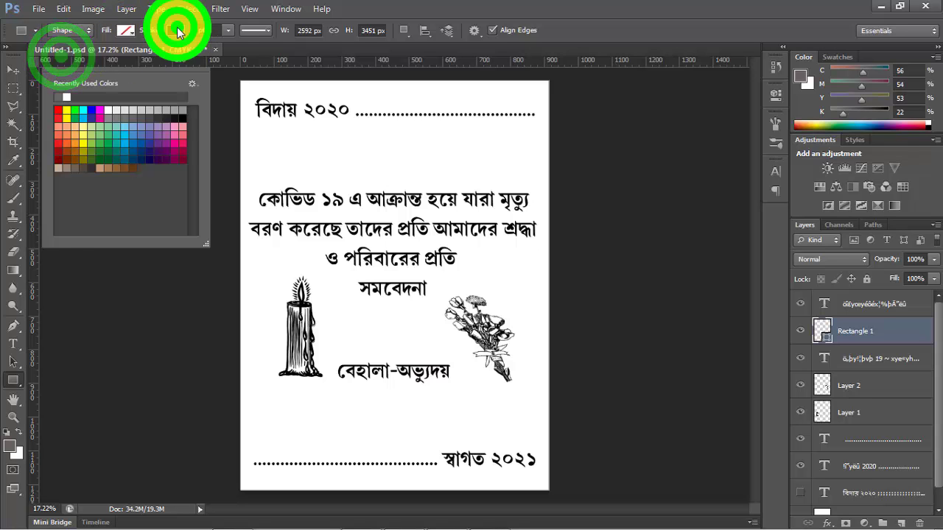
pyautogui.click(111, 158)
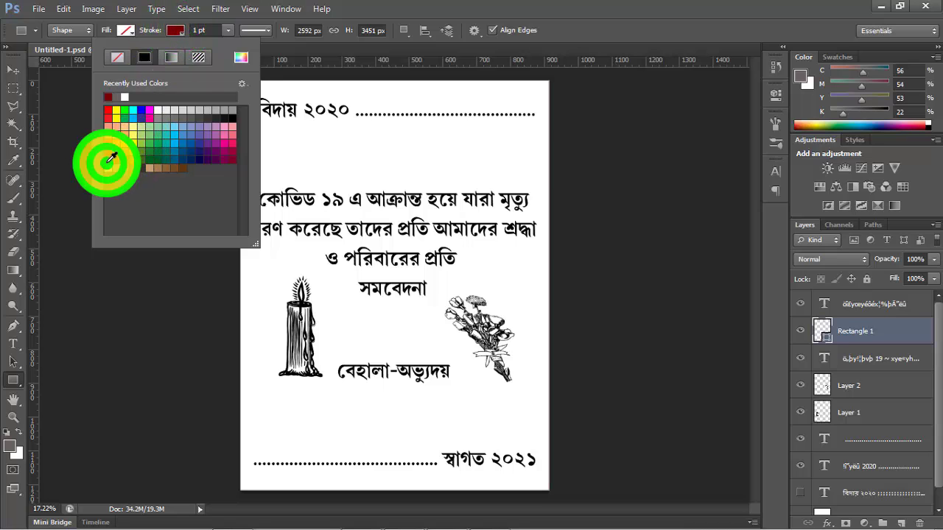
# - Set the page rectangle's stroke width to 40 pt
pyautogui.click(210, 29)
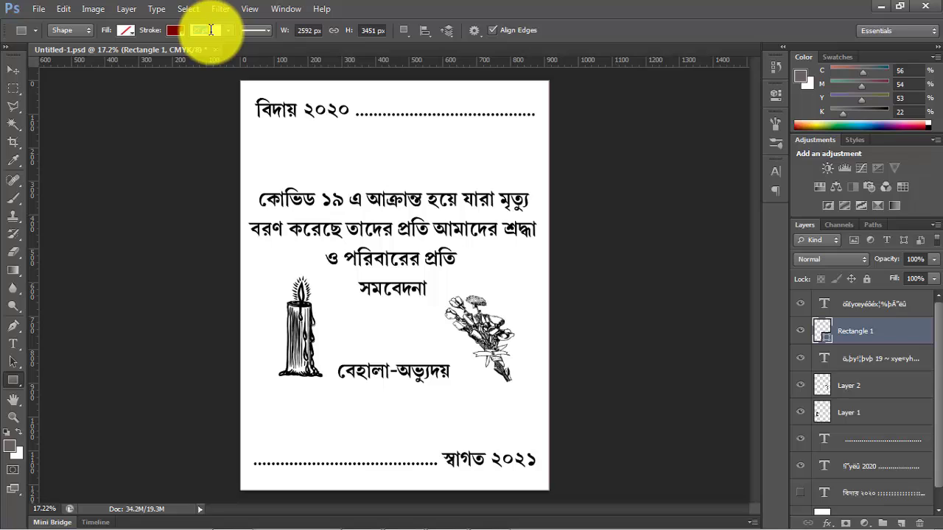
pyautogui.write('40')
pyautogui.press('Return')
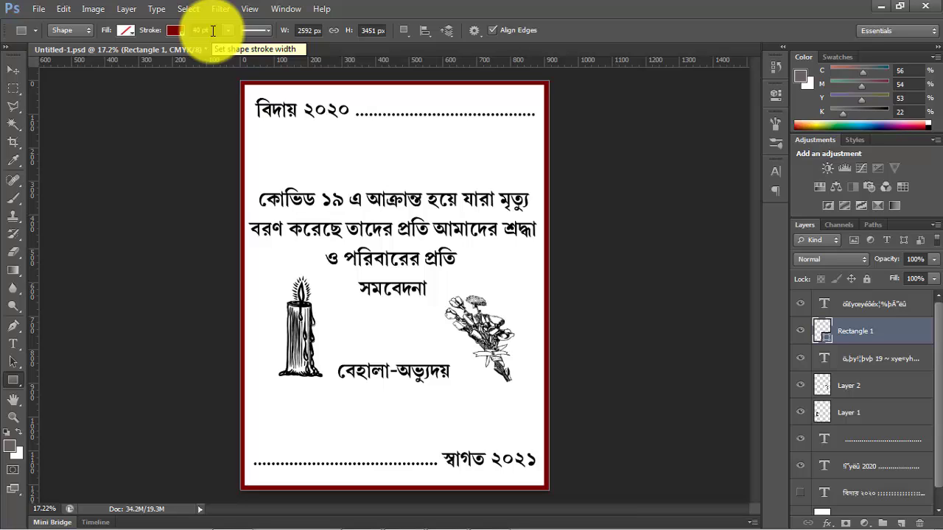
pyautogui.click(13, 70)
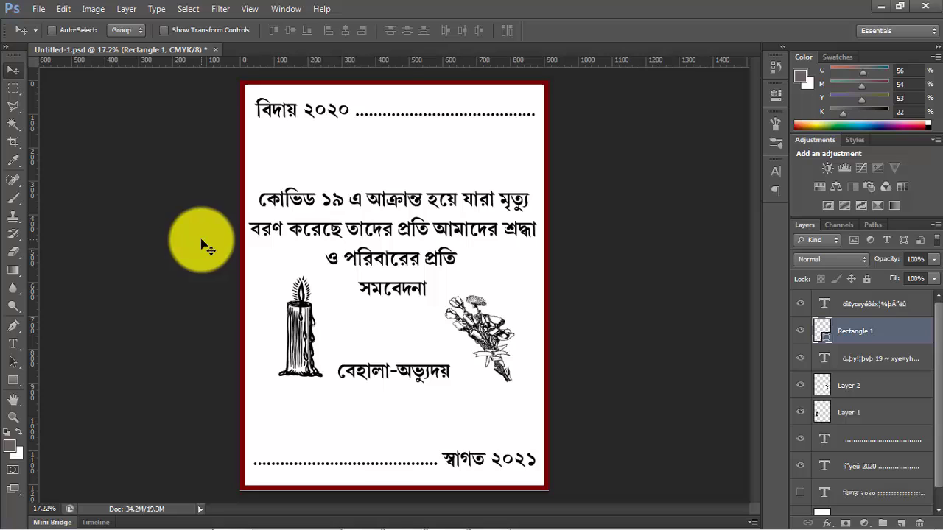
pyautogui.hotkey('shift', 'Down')
pyautogui.hotkey('shift', 'Down')
pyautogui.hotkey('shift', 'Down')
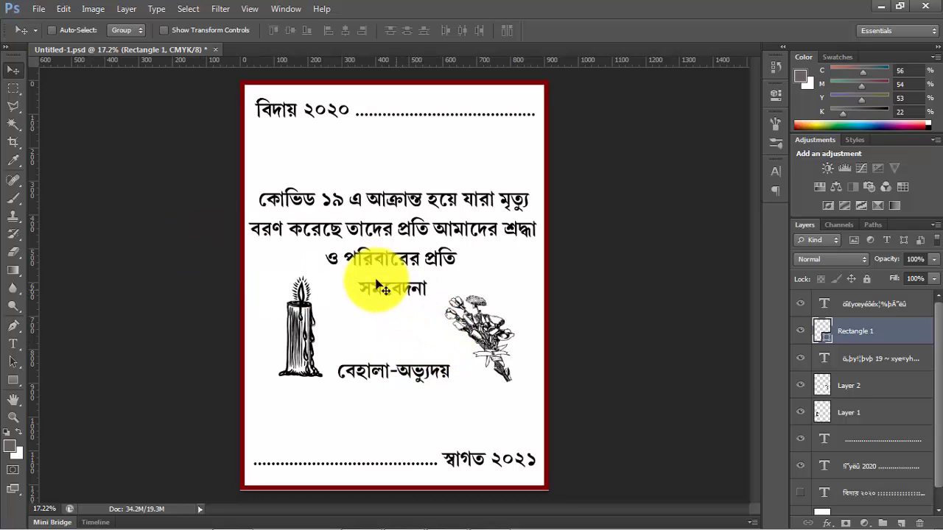
# - Move the Rectangle 1 layer below the visible text and clip art layers, just above the hidden "বিদায় ২০২০" layer
pyautogui.click(12, 341)
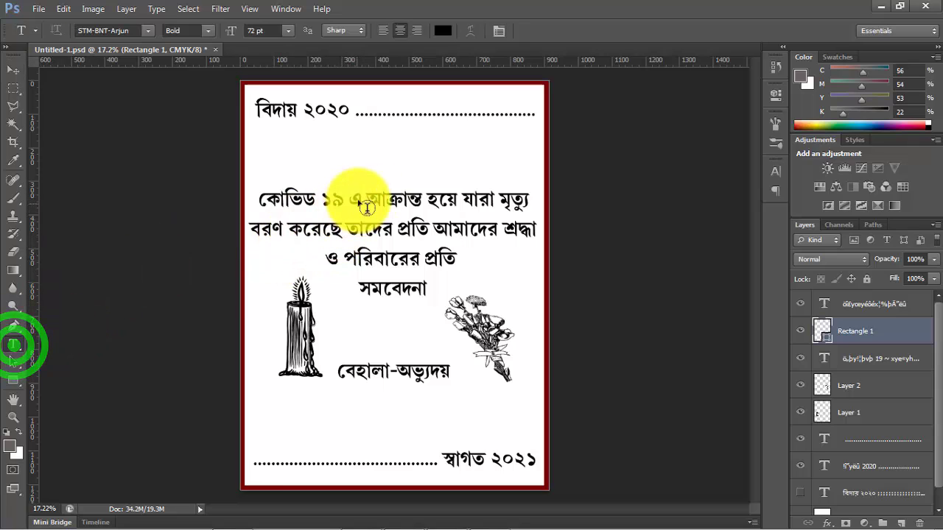
pyautogui.click(13, 70)
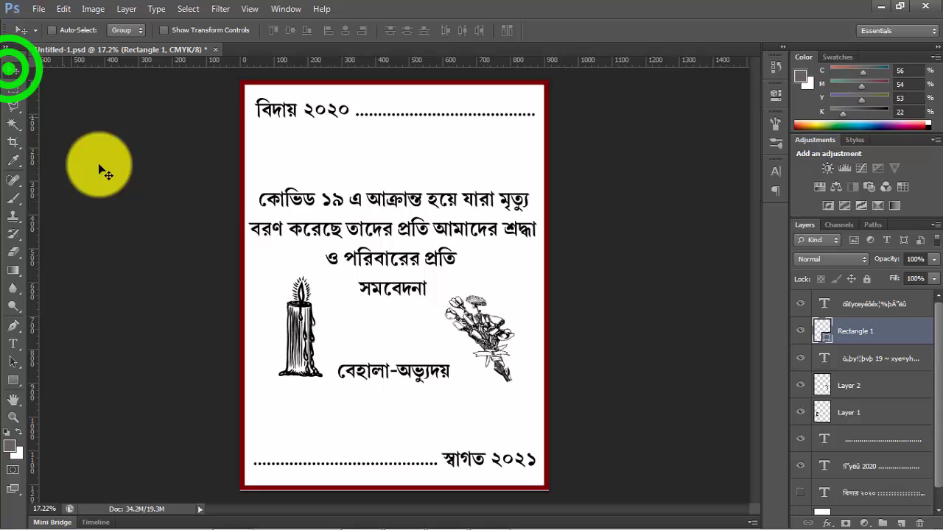
pyautogui.click(13, 343)
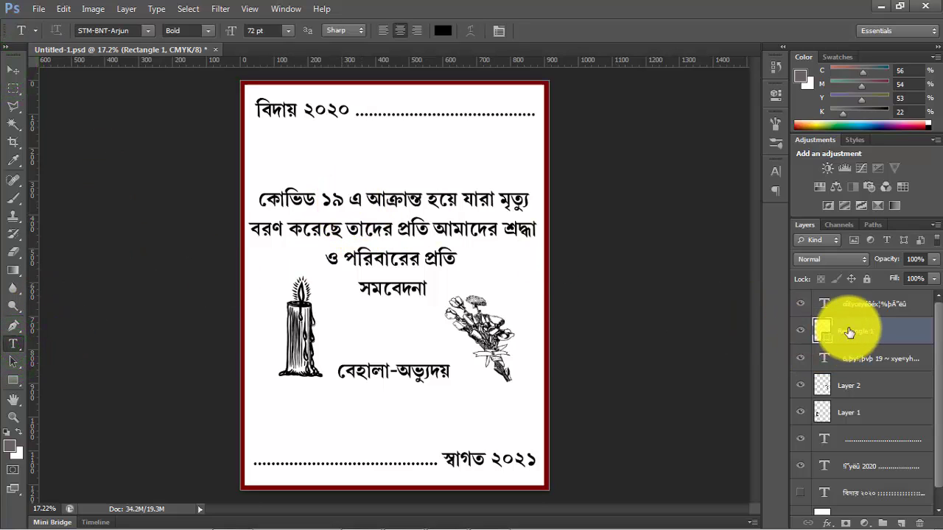
pyautogui.moveTo(848, 329); pyautogui.dragTo(848, 461)
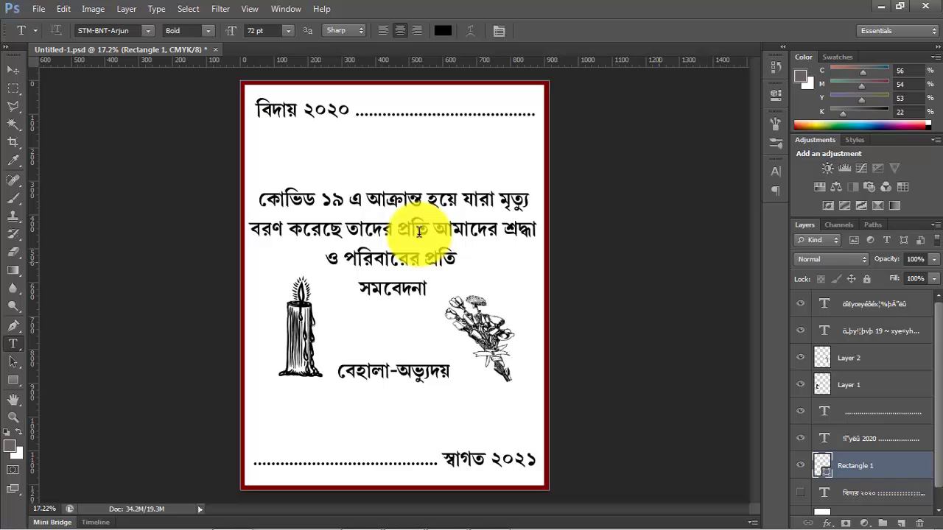
# - Break the message's first line before "আক্রান্ত" and insert a hyphen before "এ" so it reads "কোভিড ১৯ -এ"
pyautogui.click(369, 199)
pyautogui.press('Return')
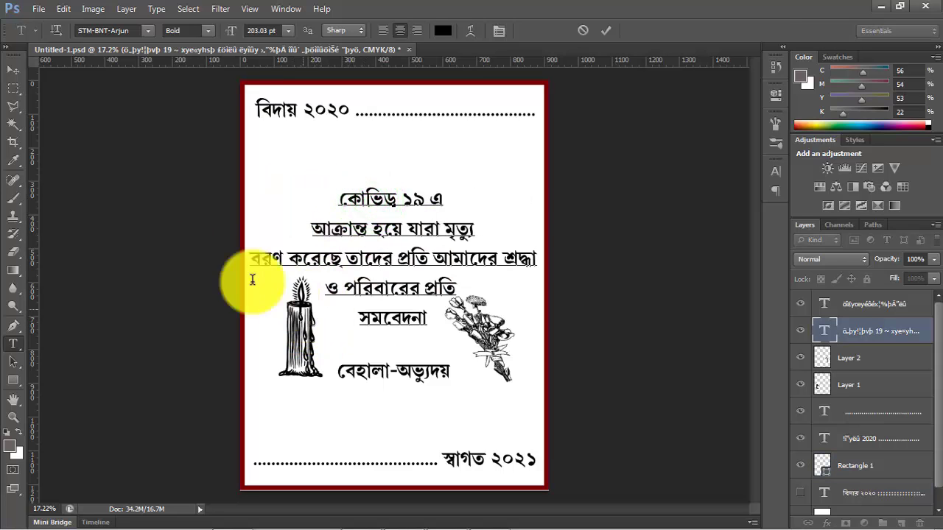
pyautogui.click(430, 200)
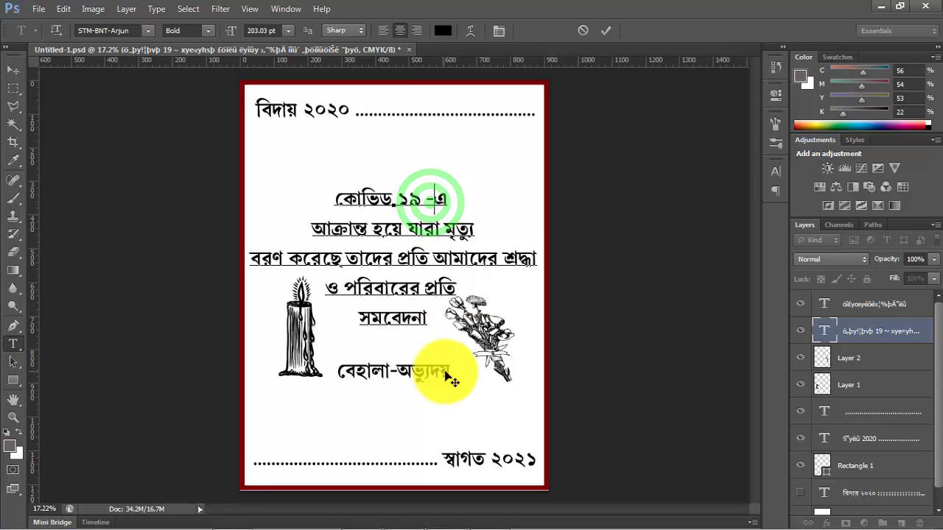
# - Move the message text up the page, closer to the "বিদায় ২০২০" line
pyautogui.click(14, 68)
pyautogui.hotkey('shift', 'Up')
pyautogui.hotkey('shift', 'Up')
pyautogui.hotkey('shift', 'Up')
pyautogui.hotkey('shift', 'Up')
pyautogui.hotkey('shift', 'Up')
pyautogui.hotkey('shift', 'Up')
pyautogui.hotkey('shift', 'Up')
pyautogui.hotkey('shift', 'Up')
pyautogui.hotkey('shift', 'Up')
pyautogui.hotkey('shift', 'Up')
pyautogui.hotkey('shift', 'Up')
pyautogui.hotkey('shift', 'Up')
pyautogui.hotkey('shift', 'Up')
pyautogui.hotkey('shift', 'Up')
pyautogui.hotkey('shift', 'Up')
pyautogui.hotkey('shift', 'Up')
pyautogui.hotkey('shift', 'Up')
pyautogui.hotkey('shift', 'Up')
pyautogui.hotkey('shift', 'Up')
pyautogui.hotkey('shift', 'Up')
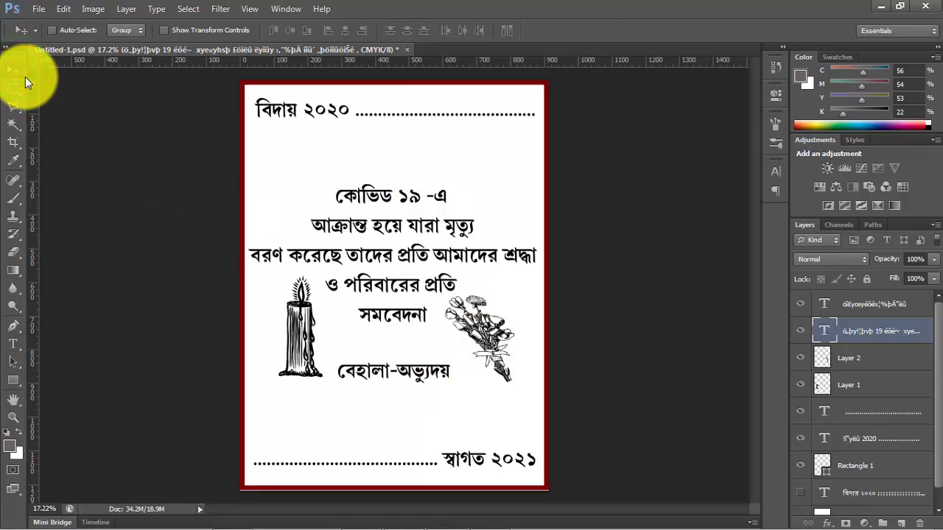
pyautogui.hotkey('shift', 'Up')
pyautogui.hotkey('shift', 'Up')
pyautogui.hotkey('shift', 'Up')
pyautogui.hotkey('shift', 'Up')
pyautogui.hotkey('shift', 'Up')
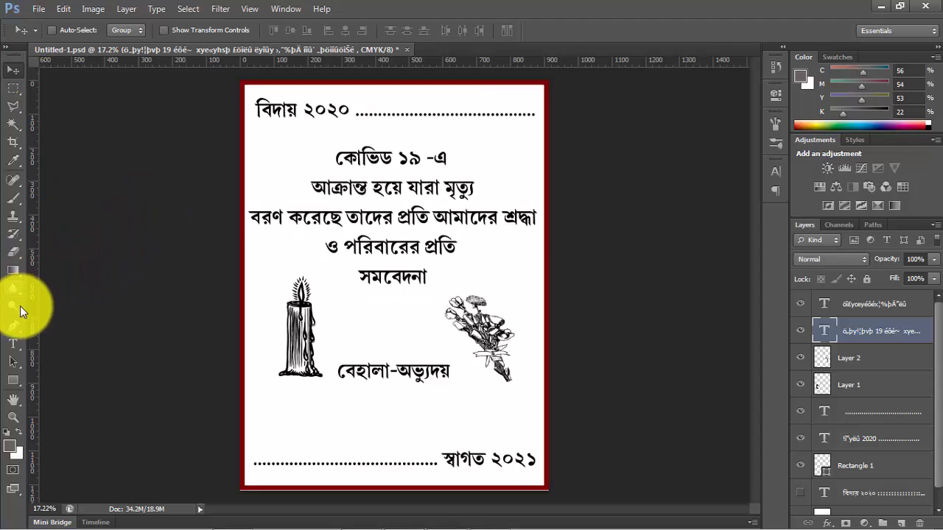
# - Insert a line break before "আমাদের শ্রদ্ধা" in the message's third line
pyautogui.click(14, 346)
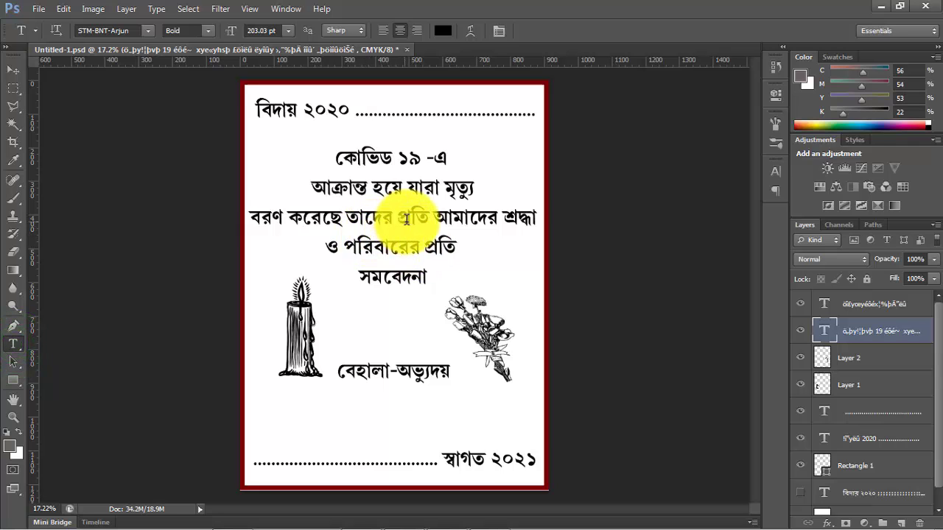
pyautogui.click(433, 218)
pyautogui.press('Return')
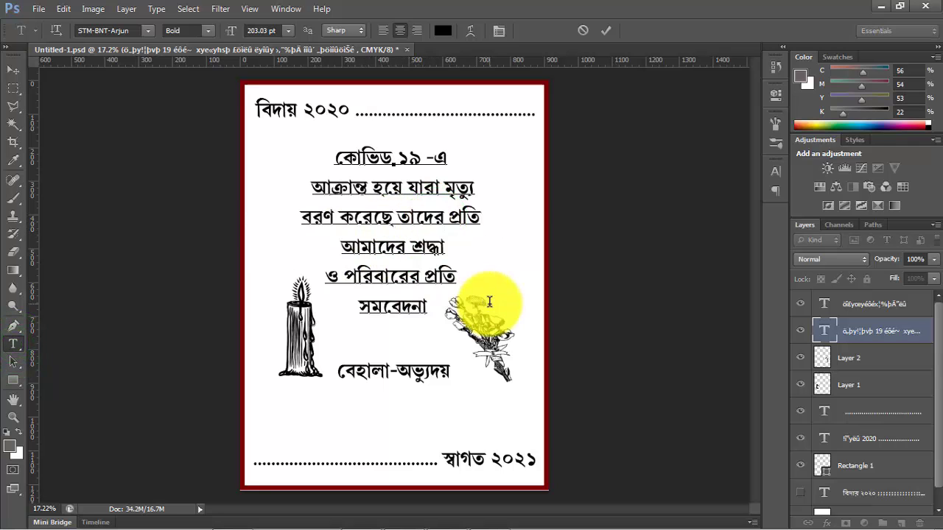
pyautogui.click(13, 70)
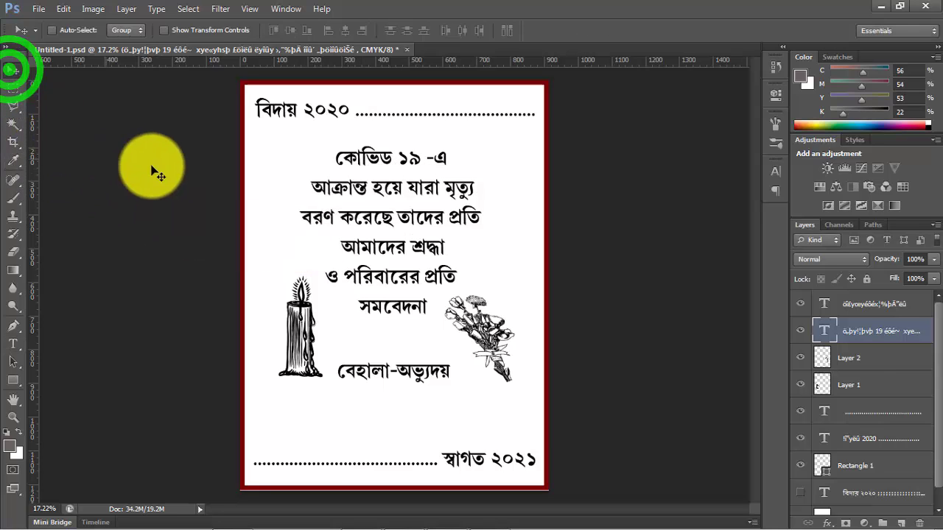
# - Adjust the message text's height so it sits slightly lower between the "বিদায় ২০২০" line and the name "বেহালা-অভ্যুদয়"
pyautogui.hotkey('shift', 'Up')
pyautogui.hotkey('shift', 'Up')
pyautogui.hotkey('shift', 'Up')
pyautogui.hotkey('shift', 'Up')
pyautogui.hotkey('shift', 'Up')
pyautogui.hotkey('shift', 'Up')
pyautogui.hotkey('shift', 'Up')
pyautogui.hotkey('shift', 'Up')
pyautogui.hotkey('shift', 'Up')
pyautogui.hotkey('shift', 'Up')
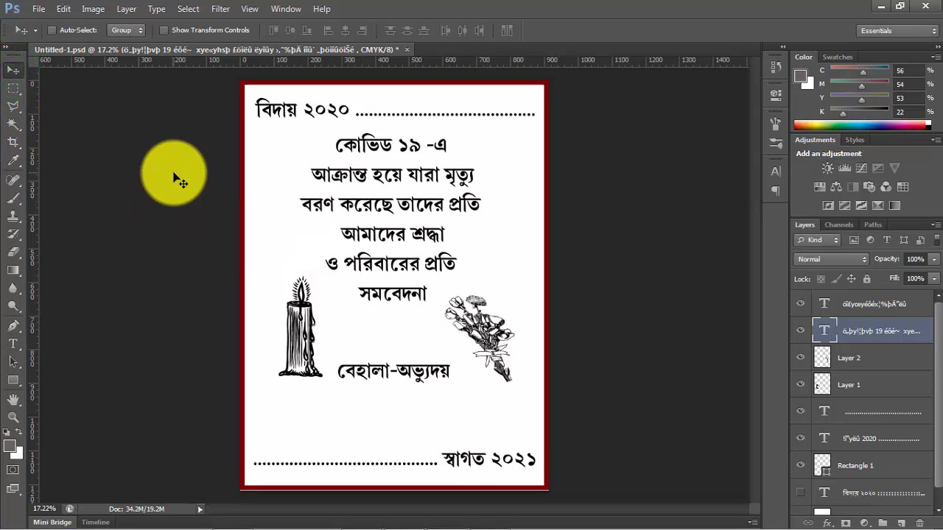
pyautogui.hotkey('shift', 'Down')
pyautogui.hotkey('shift', 'Down')
pyautogui.hotkey('shift', 'Down')
pyautogui.hotkey('shift', 'Down')
pyautogui.hotkey('shift', 'Down')
pyautogui.hotkey('shift', 'Down')
pyautogui.hotkey('shift', 'Down')
pyautogui.hotkey('shift', 'Down')
pyautogui.hotkey('shift', 'Down')
pyautogui.hotkey('shift', 'Down')
pyautogui.hotkey('shift', 'Down')
pyautogui.hotkey('shift', 'Down')
pyautogui.hotkey('shift', 'Down')
pyautogui.hotkey('shift', 'Down')
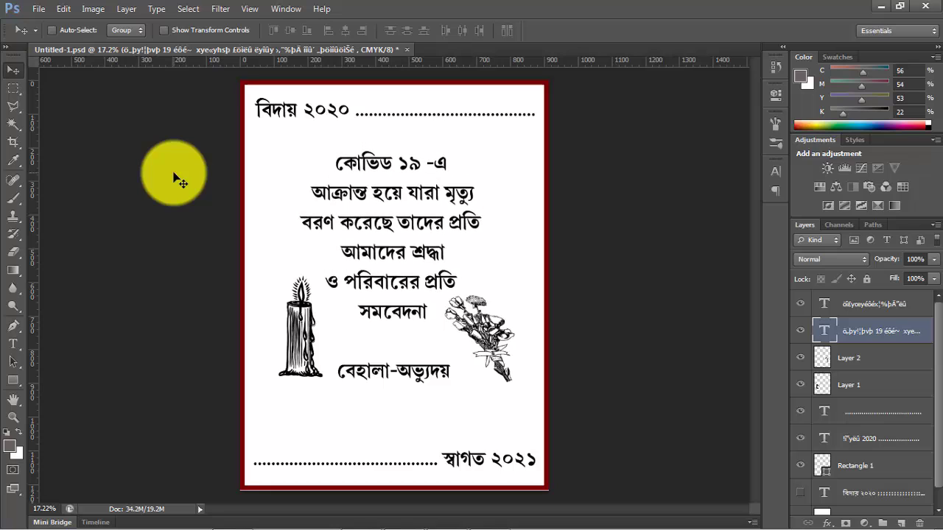
pyautogui.hotkey('shift', 'Down')
pyautogui.hotkey('shift', 'Down')
pyautogui.hotkey('shift', 'Down')
pyautogui.hotkey('shift', 'Down')
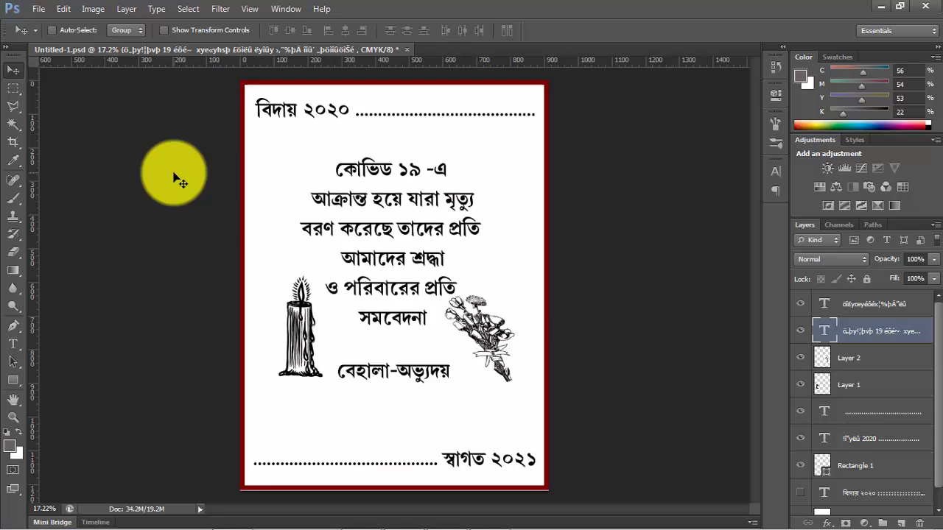
# - Select the bouquet layer and save the document
pyautogui.rightClick(488, 350)
pyautogui.click(521, 355)
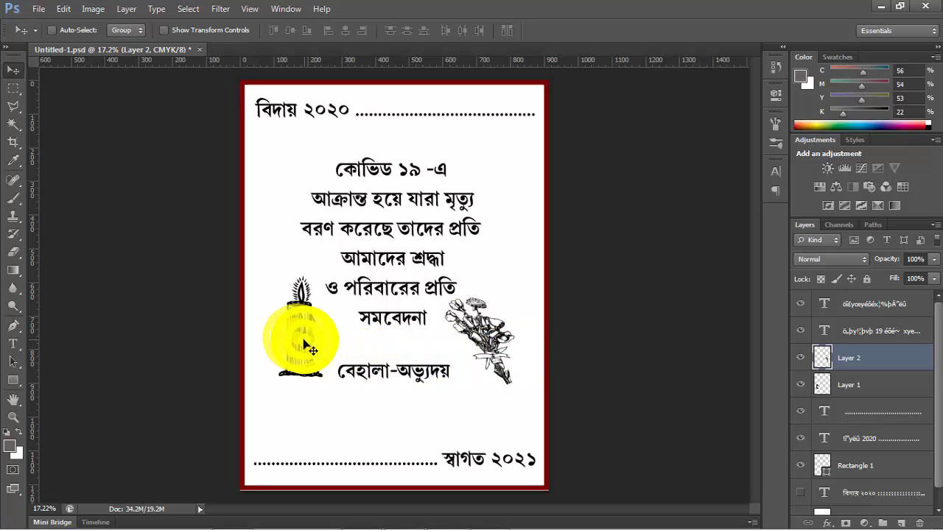
pyautogui.hotkey('ctrl', 's')
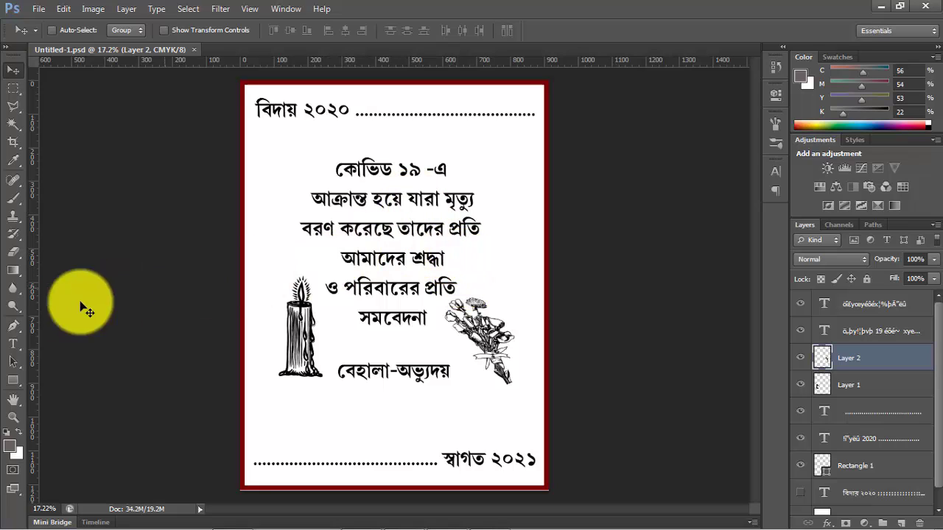
# - Correct the word "করেছে" to "করেছেন" in the message's third line and commit the text edit
pyautogui.click(14, 344)
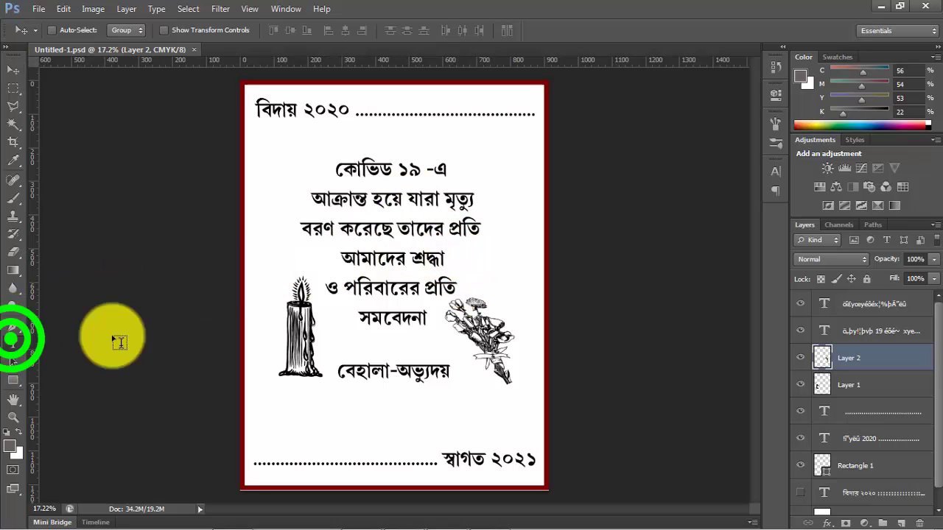
pyautogui.click(392, 233)
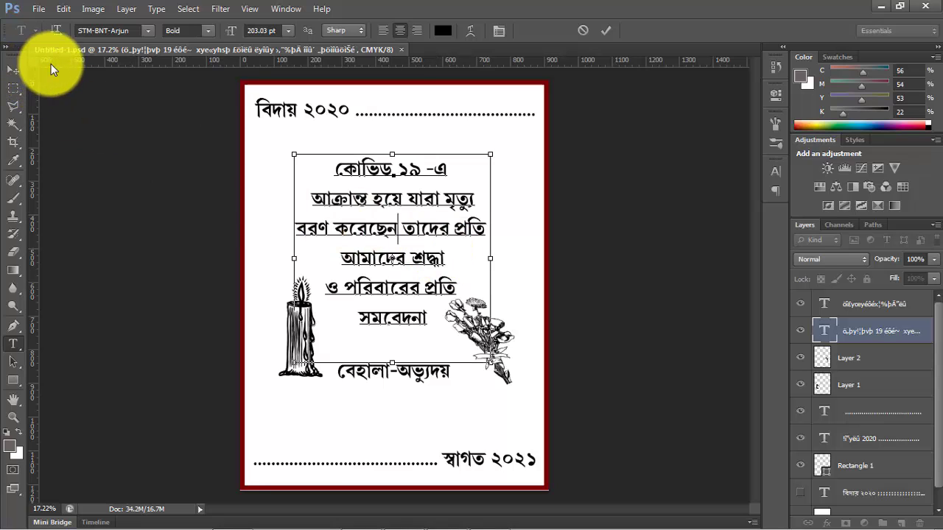
pyautogui.click(13, 72)
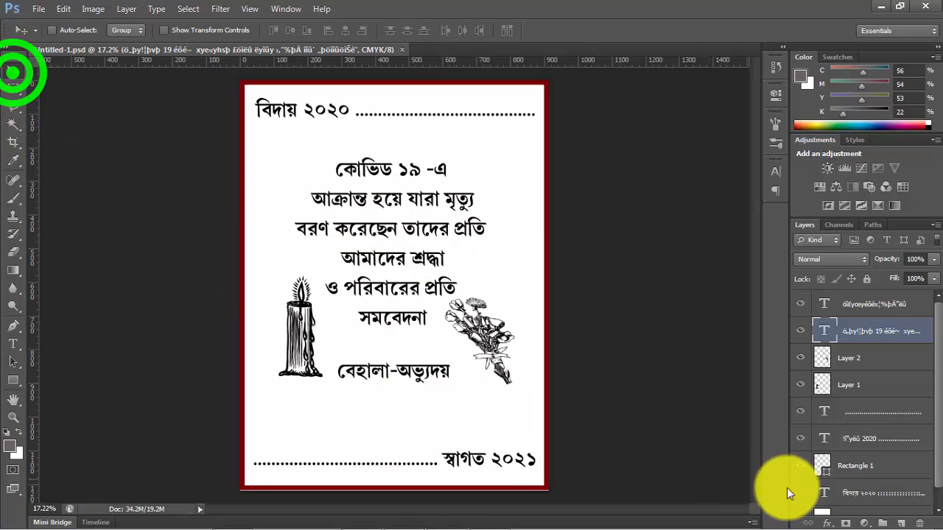
pyautogui.click(801, 493)
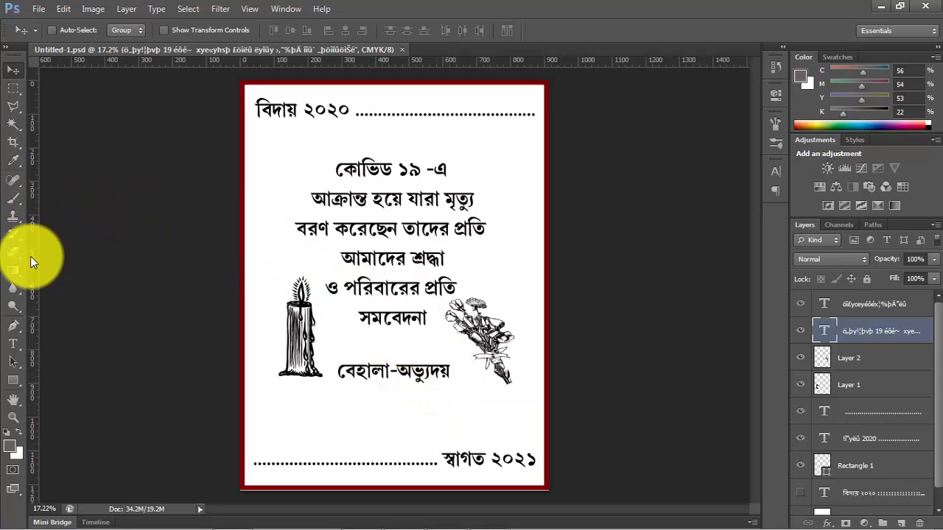
# - Draw a rectangle about 2245 × 2087 px around the message, artwork and name, and remove its fill
pyautogui.click(13, 382)
pyautogui.moveTo(260, 150)
pyautogui.mouseDown()
pyautogui.moveTo(332, 305)
pyautogui.moveTo(527, 401)
pyautogui.moveTo(521, 392)
pyautogui.mouseUp()
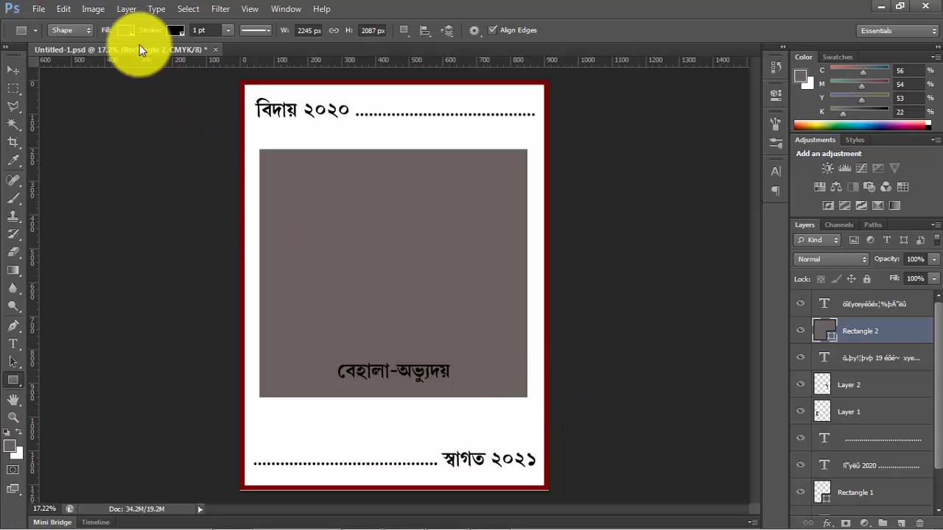
pyautogui.click(126, 30)
pyautogui.click(66, 57)
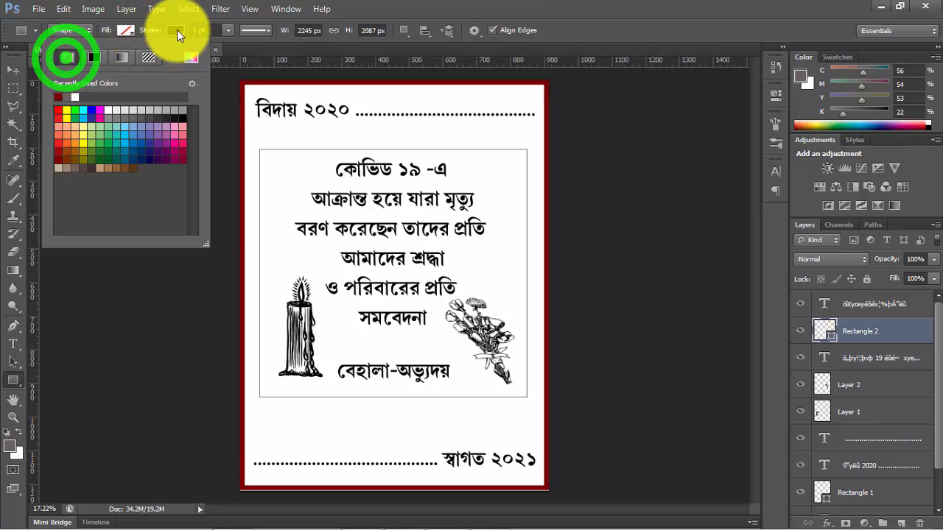
# - Give the new rectangle a black stroke 22 pt wide
pyautogui.click(177, 30)
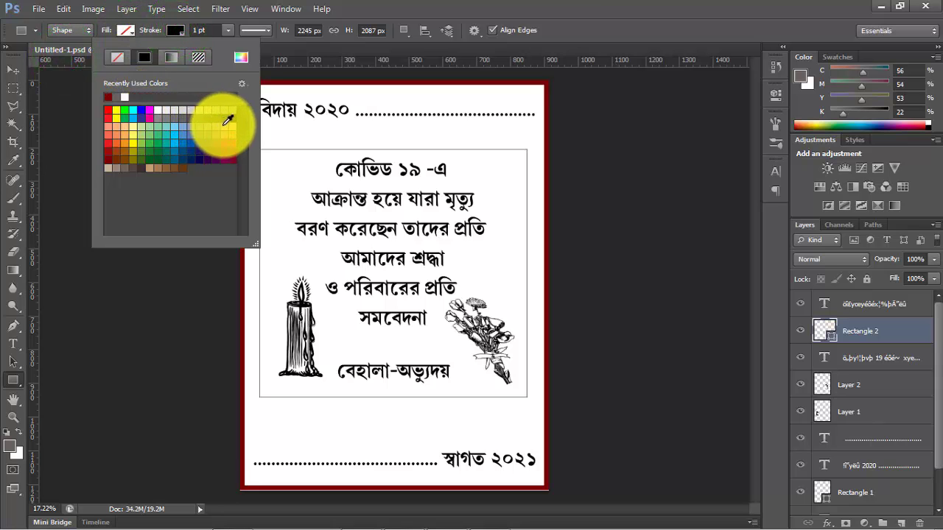
pyautogui.click(224, 119)
pyautogui.click(210, 30)
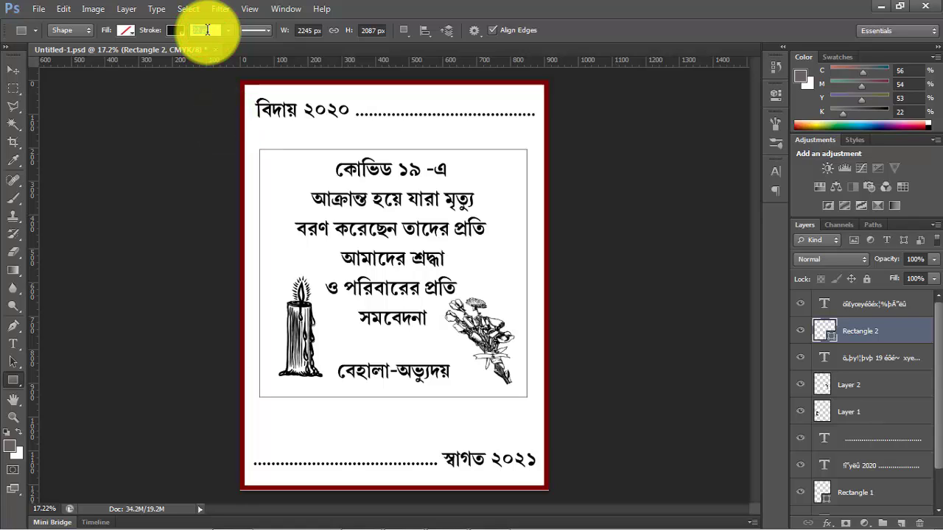
pyautogui.write('22')
pyautogui.press('Return')
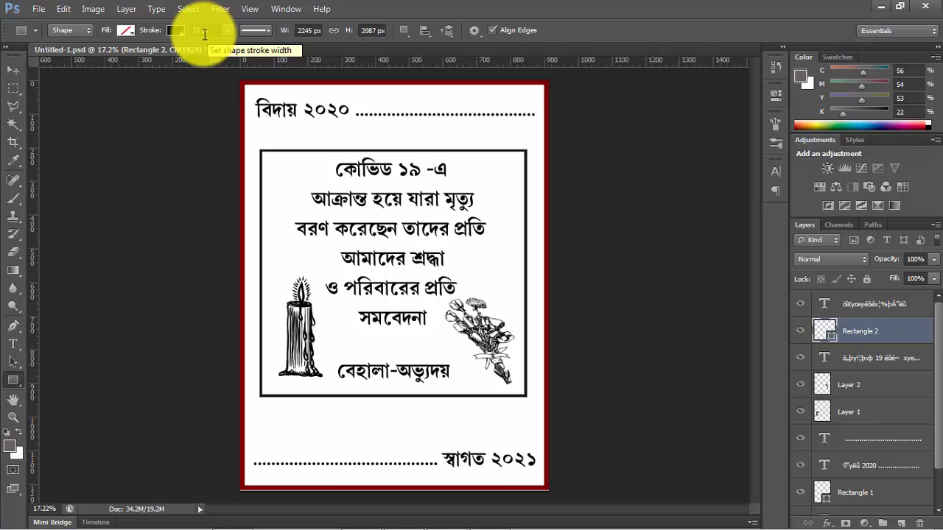
pyautogui.click(38, 9)
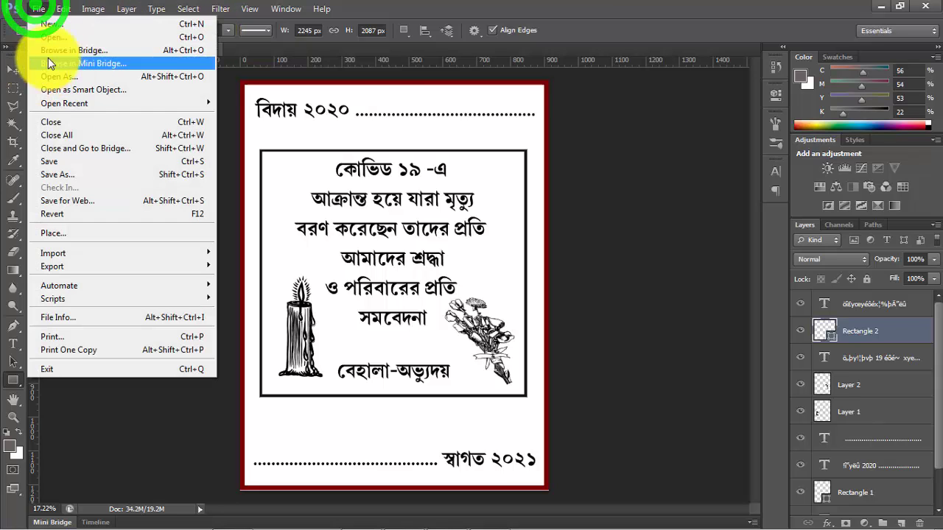
pyautogui.click(600, 97)
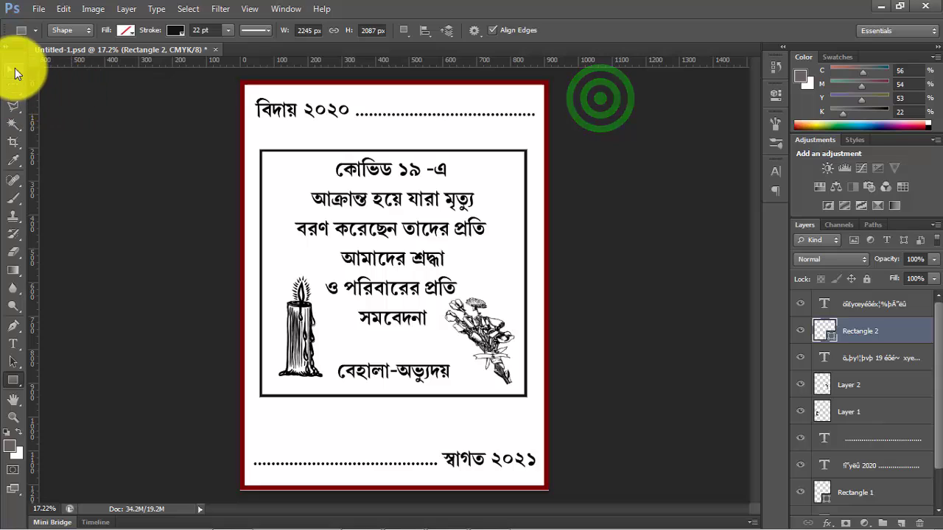
# - Move the black frame down and centre it vertically on the page by aligning it with Layer 0
pyautogui.click(15, 71)
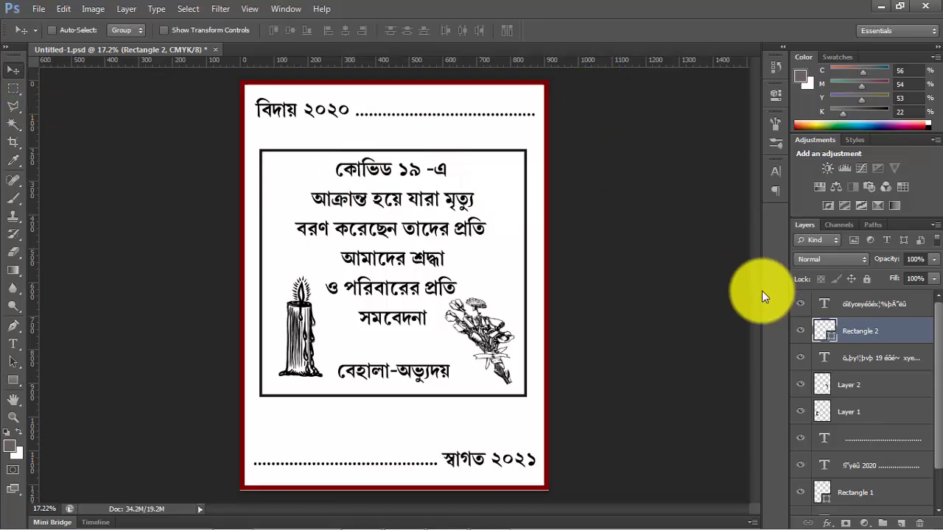
pyautogui.hotkey('shift', 'Down')
pyautogui.hotkey('shift', 'Down')
pyautogui.hotkey('shift', 'Down')
pyautogui.hotkey('shift', 'Down')
pyautogui.hotkey('shift', 'Down')
pyautogui.hotkey('shift', 'Down')
pyautogui.hotkey('shift', 'Down')
pyautogui.hotkey('shift', 'Down')
pyautogui.hotkey('shift', 'Down')
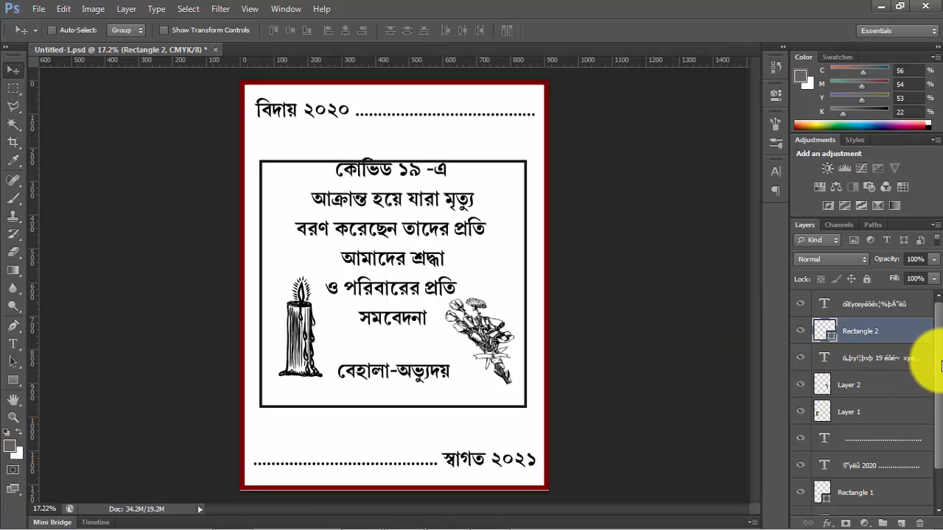
pyautogui.moveTo(932, 360); pyautogui.dragTo(921, 415)
pyautogui.keyDown('ctrl'); pyautogui.click(847, 502); pyautogui.keyUp('ctrl')
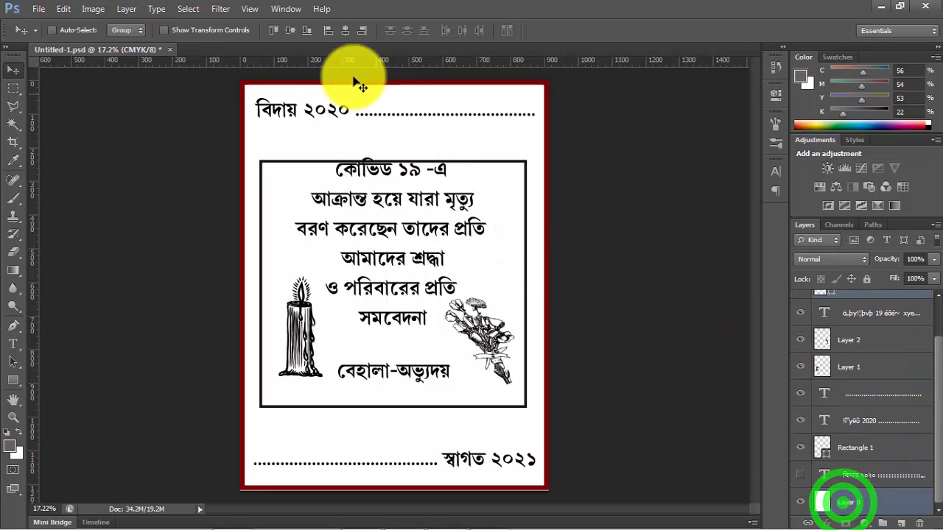
pyautogui.click(292, 32)
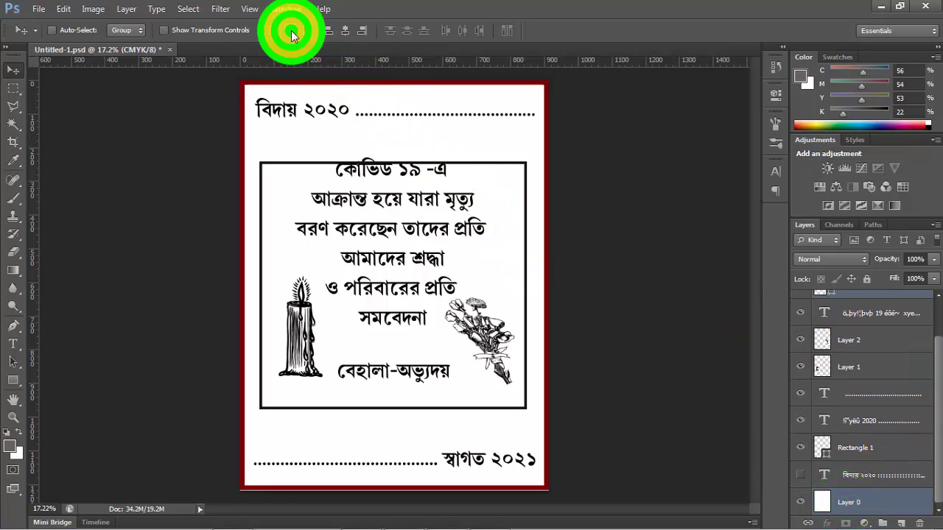
pyautogui.click(593, 267)
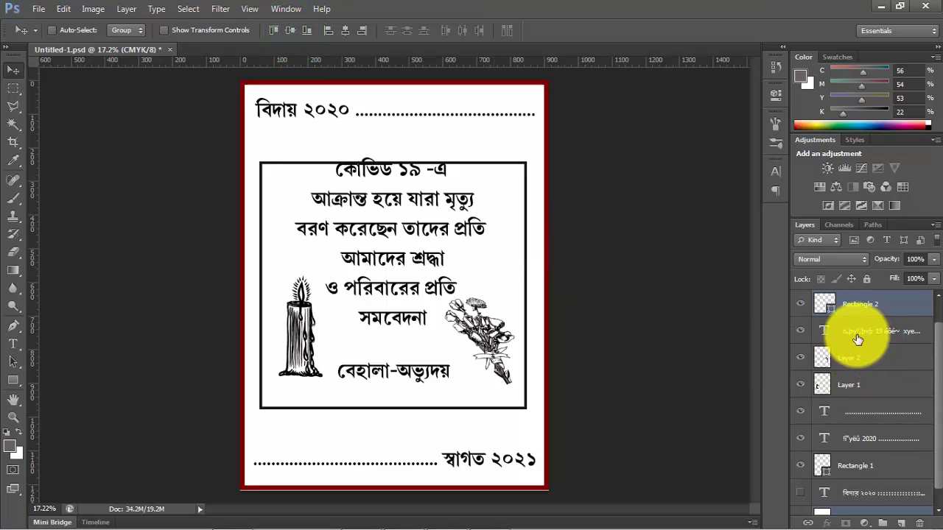
# - Move the candle and bouquet layers together down towards the black frame's lower edge
pyautogui.click(849, 361)
pyautogui.click(800, 358)
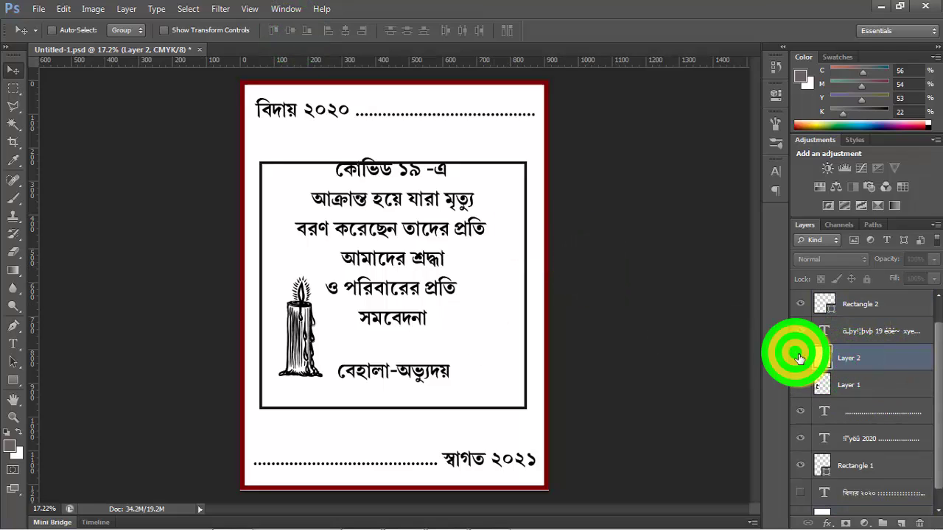
pyautogui.click(800, 359)
pyautogui.keyDown('shift'); pyautogui.click(851, 386); pyautogui.keyUp('shift')
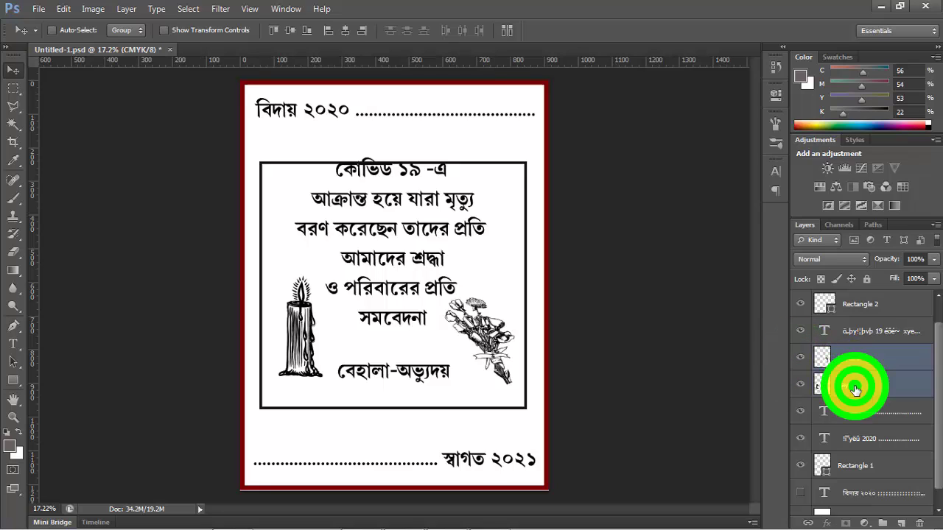
pyautogui.hotkey('shift', 'Down')
pyautogui.hotkey('shift', 'Down')
pyautogui.hotkey('shift', 'Down')
pyautogui.hotkey('shift', 'Down')
pyautogui.hotkey('shift', 'Down')
pyautogui.hotkey('shift', 'Down')
pyautogui.hotkey('shift', 'Down')
pyautogui.hotkey('shift', 'Down')
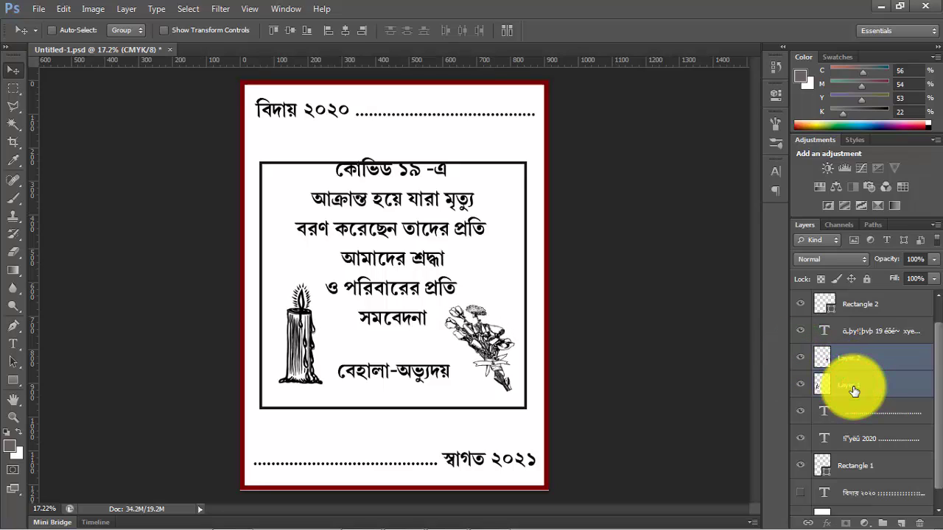
# - Identify the layer of the name "বেহালা-অভ্যুদয়" and move that text down, just above the frame's lower edge
pyautogui.click(801, 411)
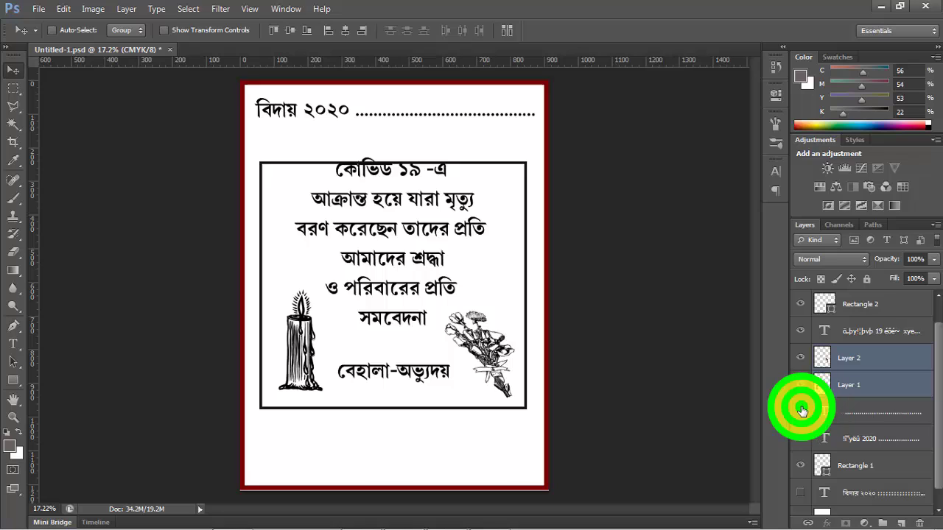
pyautogui.click(802, 411)
pyautogui.click(801, 440)
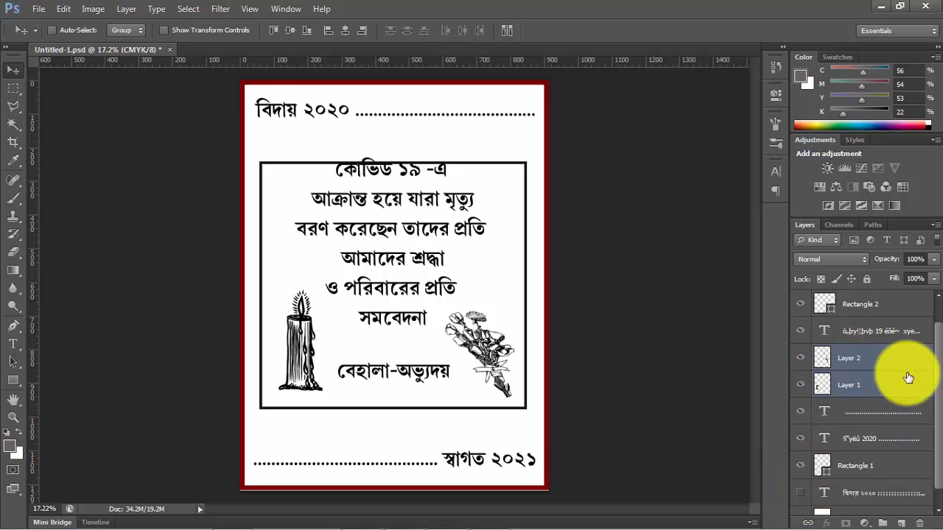
pyautogui.moveTo(939, 376); pyautogui.dragTo(937, 368)
pyautogui.click(803, 308)
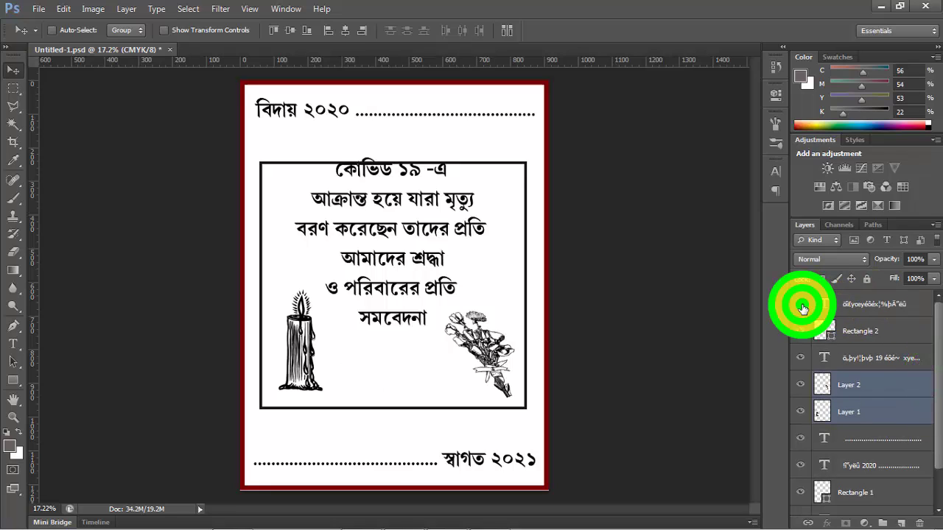
pyautogui.click(844, 304)
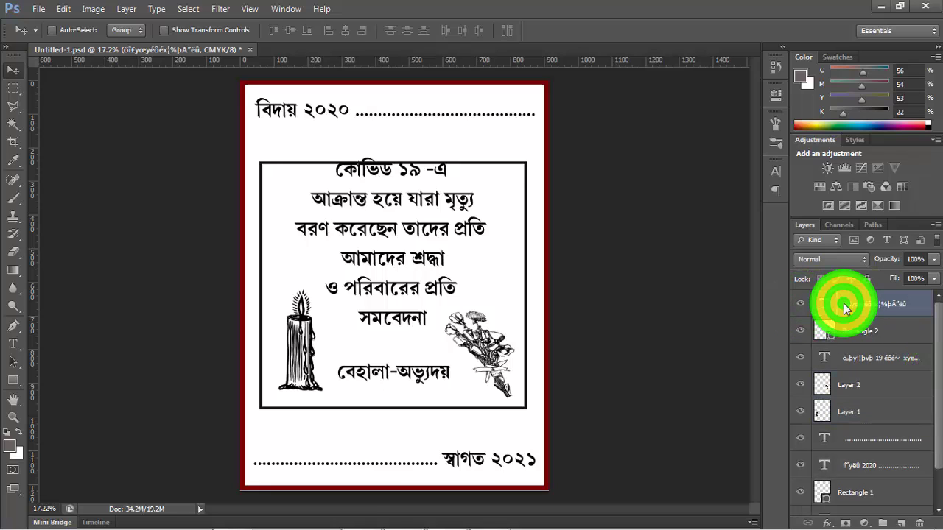
# - Move the message text down so that its first line sits clear of the frame's upper edge
pyautogui.click(805, 358)
pyautogui.click(806, 359)
pyautogui.click(805, 359)
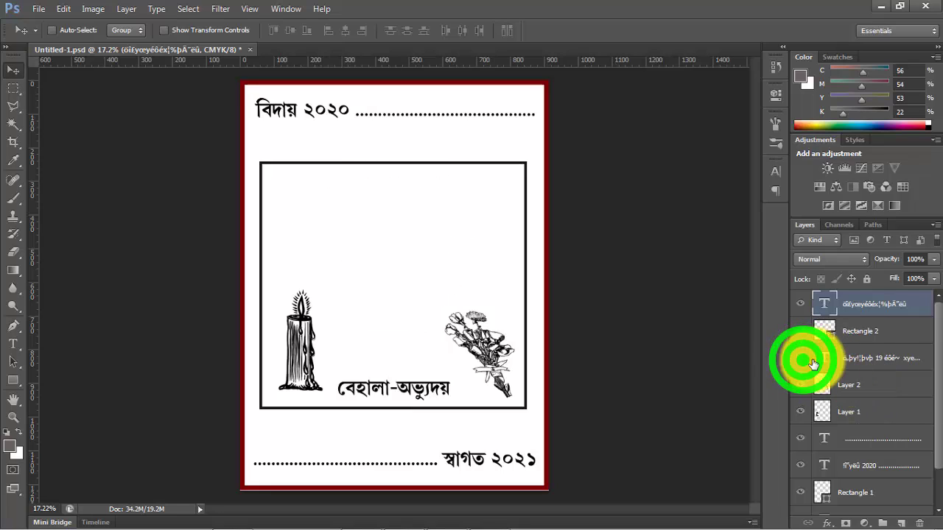
pyautogui.click(806, 361)
pyautogui.click(857, 358)
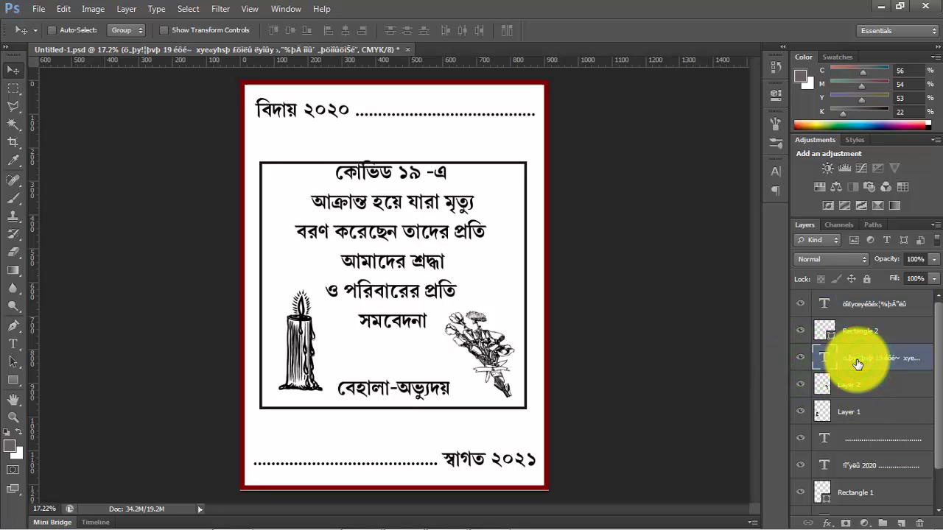
pyautogui.hotkey('shift', 'Down')
pyautogui.hotkey('shift', 'Down')
pyautogui.hotkey('shift', 'Down')
pyautogui.hotkey('shift', 'Down')
pyautogui.hotkey('shift', 'Down')
pyautogui.hotkey('shift', 'Down')
pyautogui.hotkey('shift', 'Down')
pyautogui.hotkey('shift', 'Down')
pyautogui.hotkey('shift', 'Down')
pyautogui.hotkey('shift', 'Down')
pyautogui.hotkey('shift', 'Down')
pyautogui.hotkey('shift', 'Down')
pyautogui.hotkey('shift', 'Down')
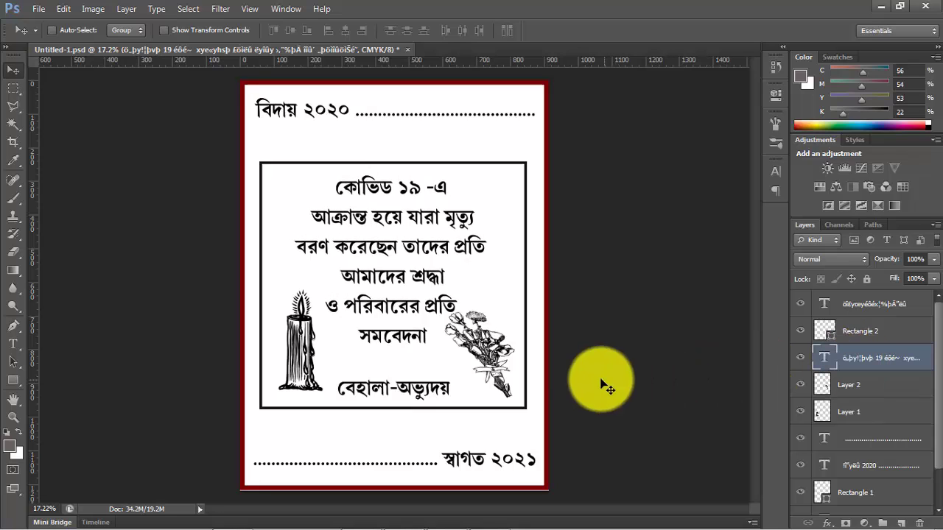
# - Nudge the bouquet on Layer 2 down, nearer to the frame's lower edge
pyautogui.rightClick(486, 359)
pyautogui.click(515, 361)
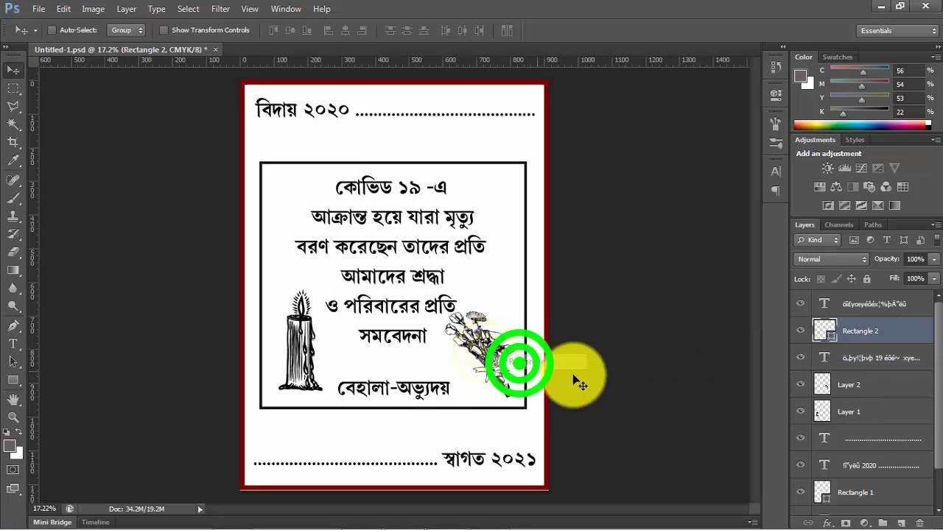
pyautogui.click(870, 387)
pyautogui.hotkey('shift', 'Down')
pyautogui.hotkey('shift', 'Down')
pyautogui.hotkey('shift', 'Down')
pyautogui.hotkey('shift', 'Down')
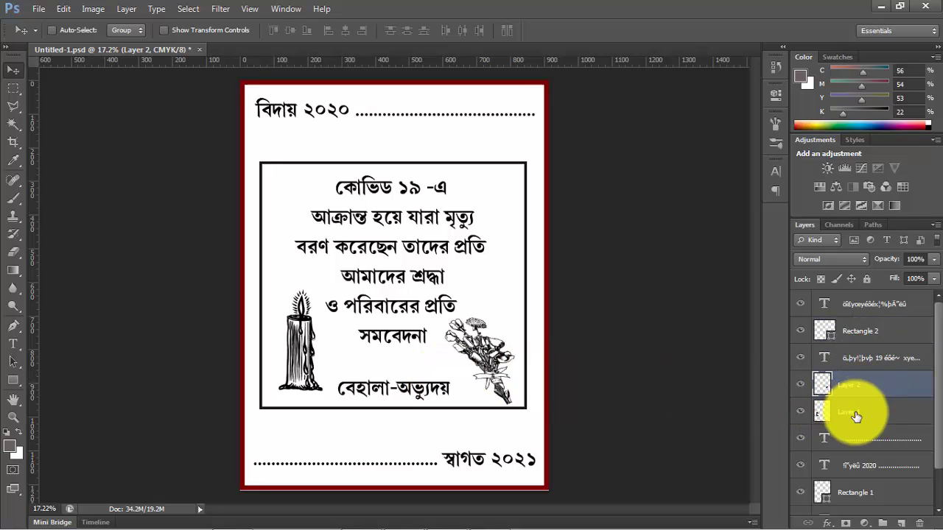
# - Shift the candle on Layer 1 down and to the left, into the frame's lower-left corner
pyautogui.click(856, 415)
pyautogui.hotkey('shift', 'Down')
pyautogui.hotkey('shift', 'Down')
pyautogui.hotkey('shift', 'Down')
pyautogui.hotkey('shift', 'Down')
pyautogui.hotkey('shift', 'Down')
pyautogui.hotkey('shift', 'Left')
pyautogui.hotkey('shift', 'Left')
pyautogui.hotkey('shift', 'Left')
pyautogui.hotkey('shift', 'Left')
pyautogui.hotkey('shift', 'Left')
pyautogui.hotkey('shift', 'Left')
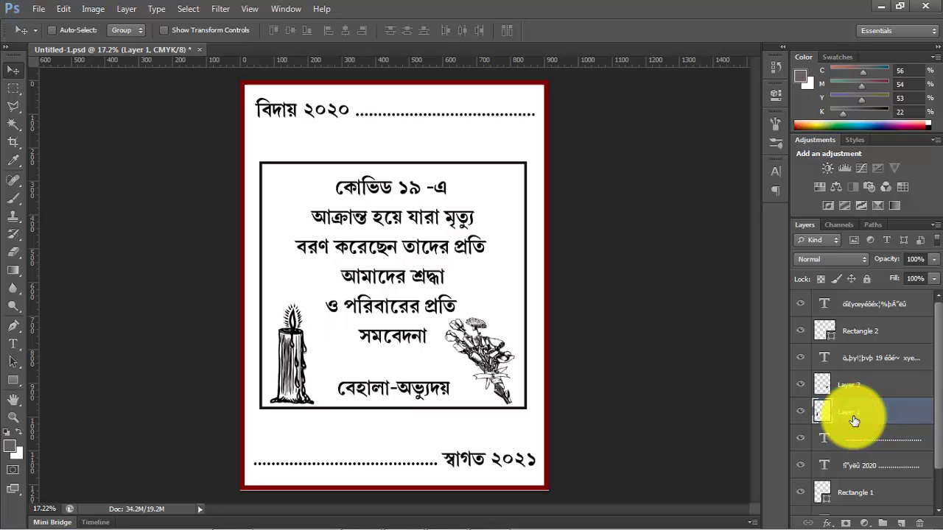
# - Nudge the bouquet slightly down and to the right, into the frame's lower-right corner
pyautogui.click(860, 389)
pyautogui.press('Down')
pyautogui.press('Down')
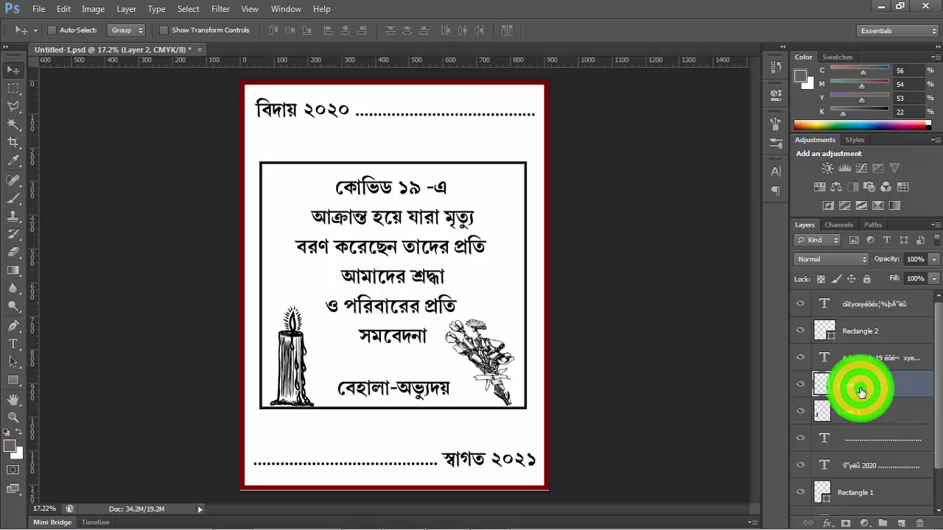
pyautogui.hotkey('shift', 'Right')
pyautogui.hotkey('shift', 'Right')
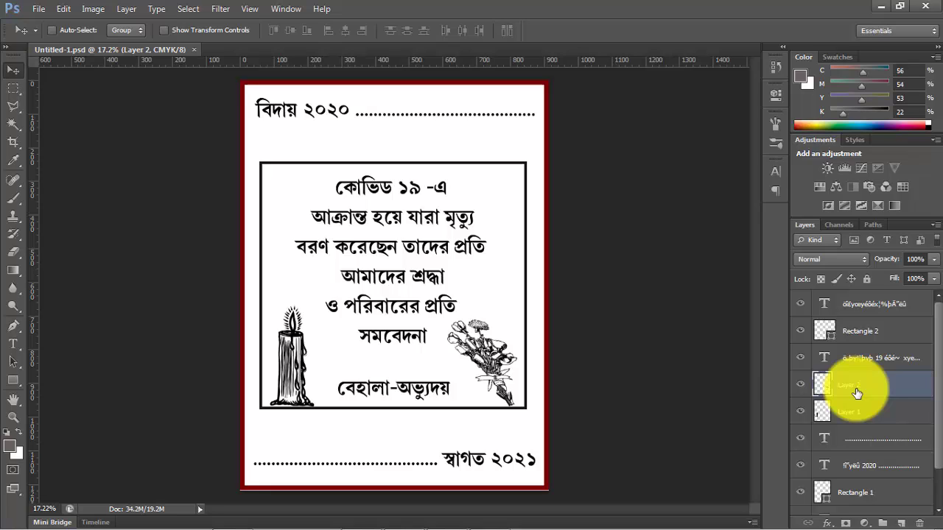
# - Recolor the whole 2020 farewell line, dots included, bright red with black (K) set to 13%
pyautogui.click(15, 343)
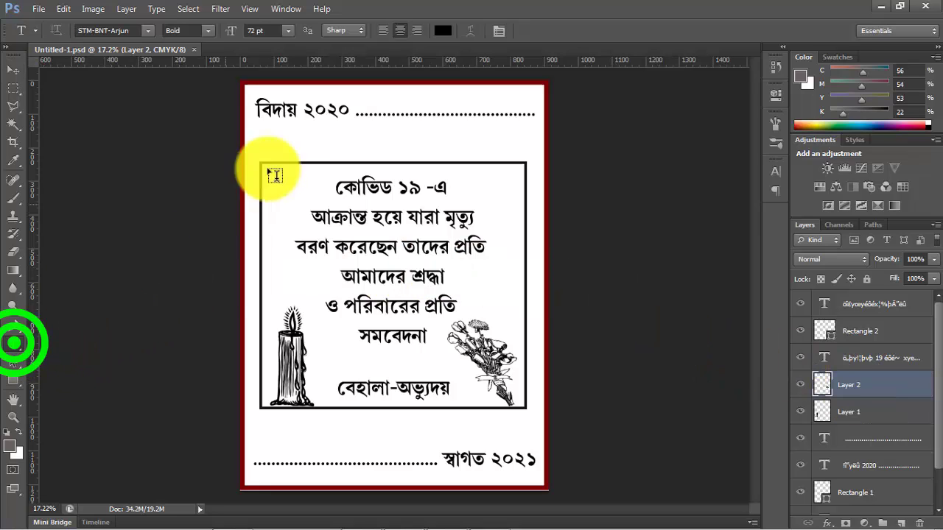
pyautogui.moveTo(254, 109); pyautogui.dragTo(347, 99)
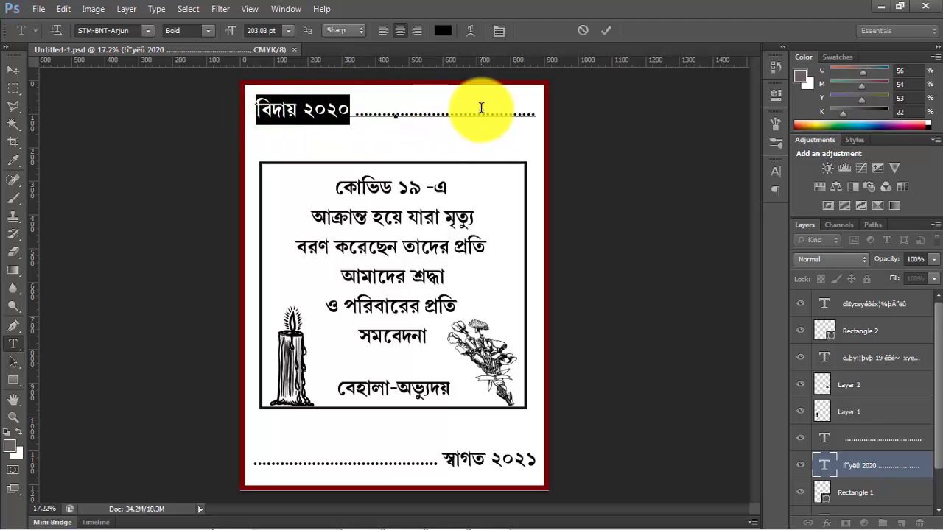
pyautogui.click(442, 30)
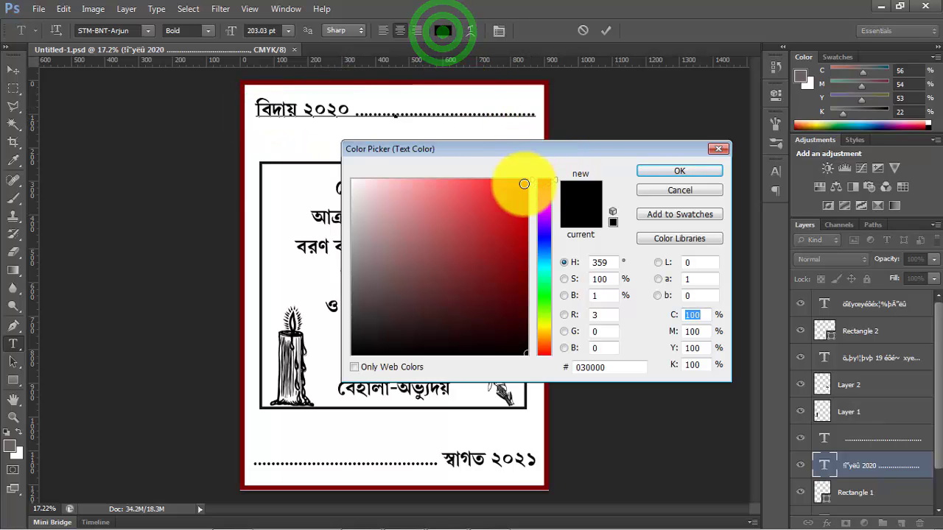
pyautogui.click(523, 183)
pyautogui.click(694, 365)
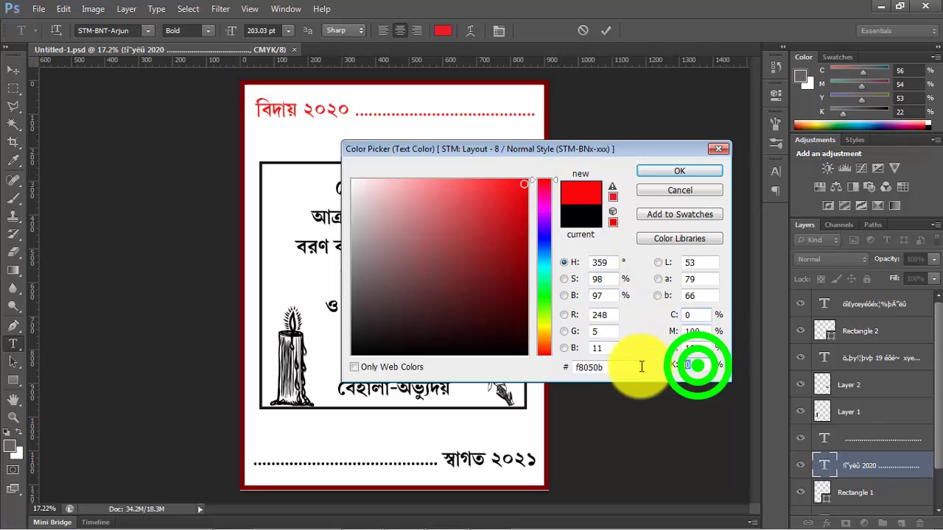
pyautogui.write('13')
pyautogui.click(672, 170)
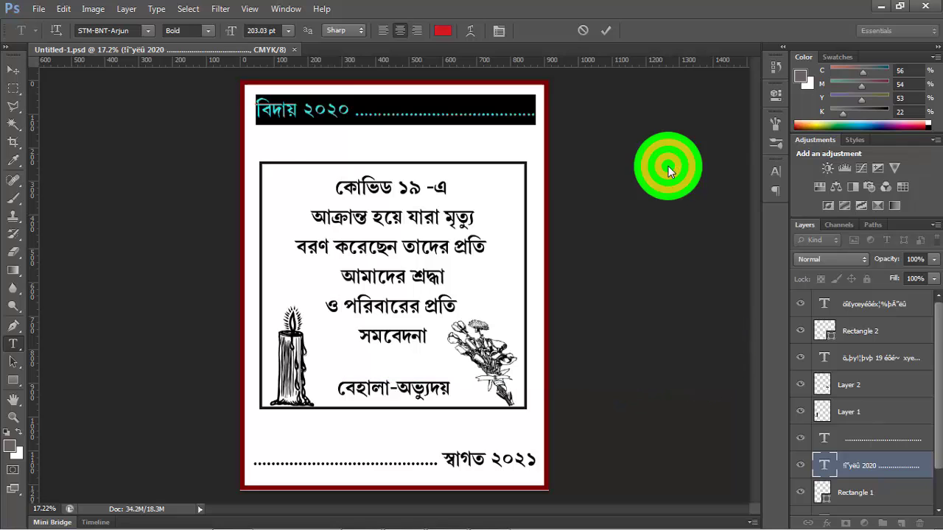
pyautogui.click(12, 70)
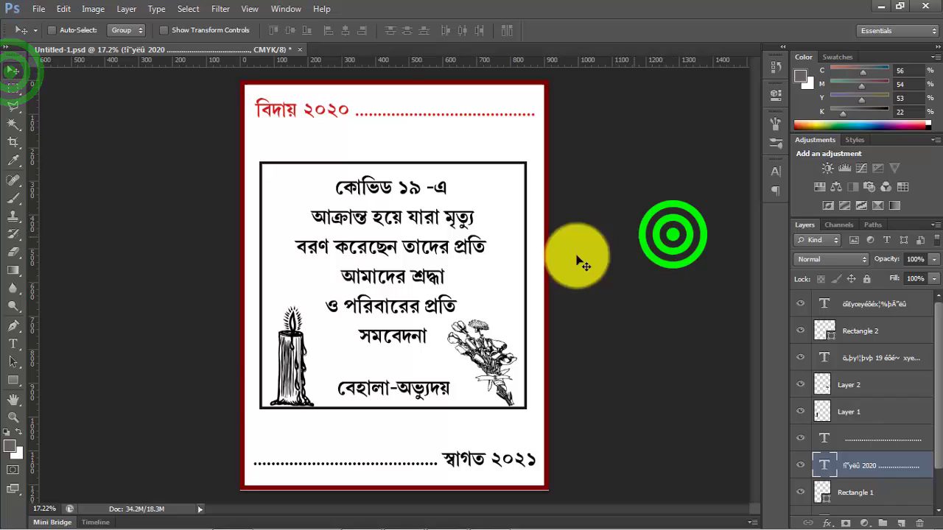
# - Recolor the entire 2021 welcome line, dots included, medium green #028002
pyautogui.click(12, 341)
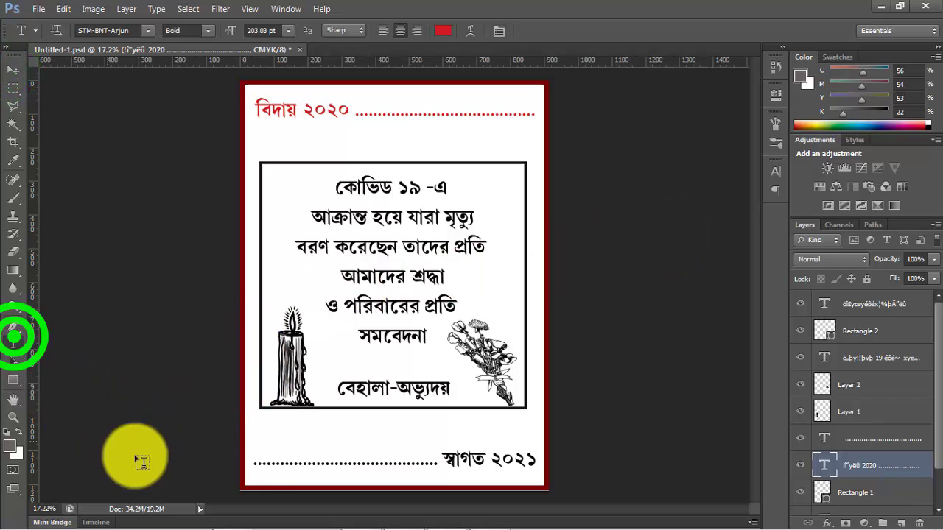
pyautogui.click(260, 467)
pyautogui.hotkey('ctrl', 'a')
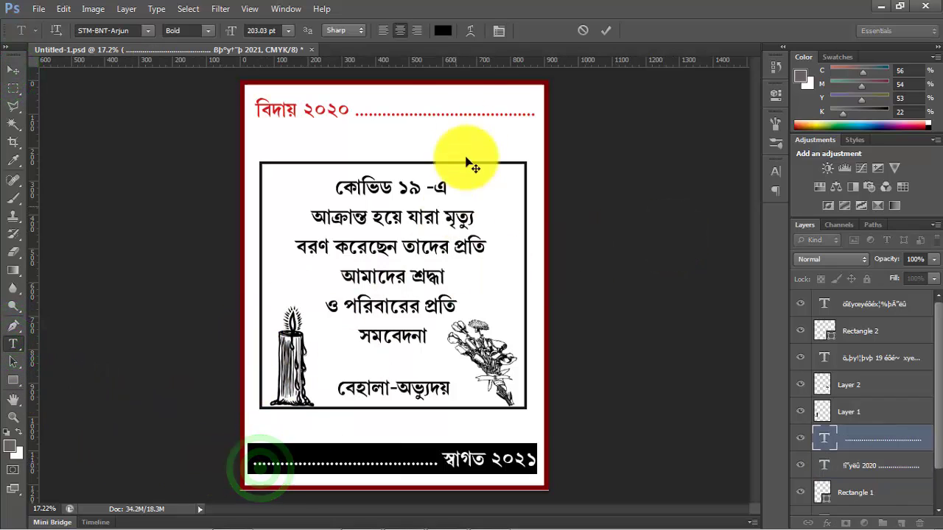
pyautogui.click(442, 31)
pyautogui.click(545, 298)
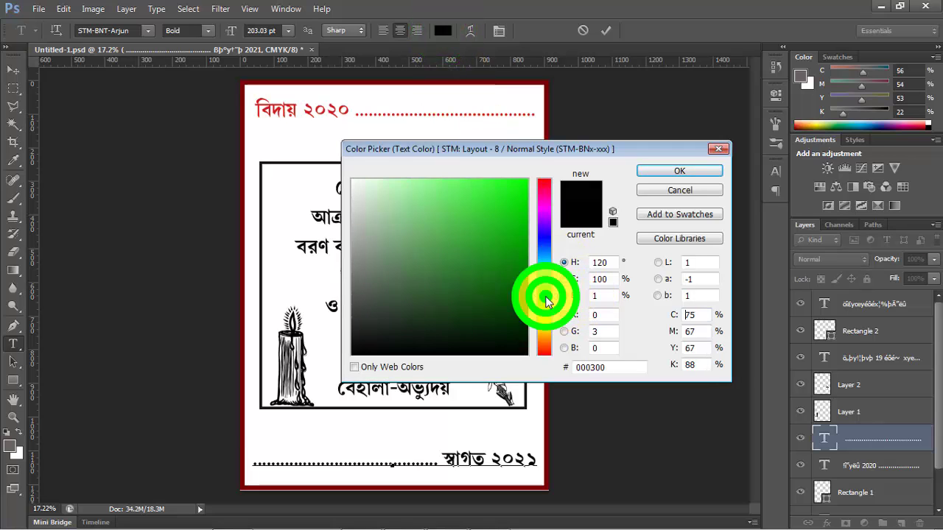
pyautogui.click(523, 292)
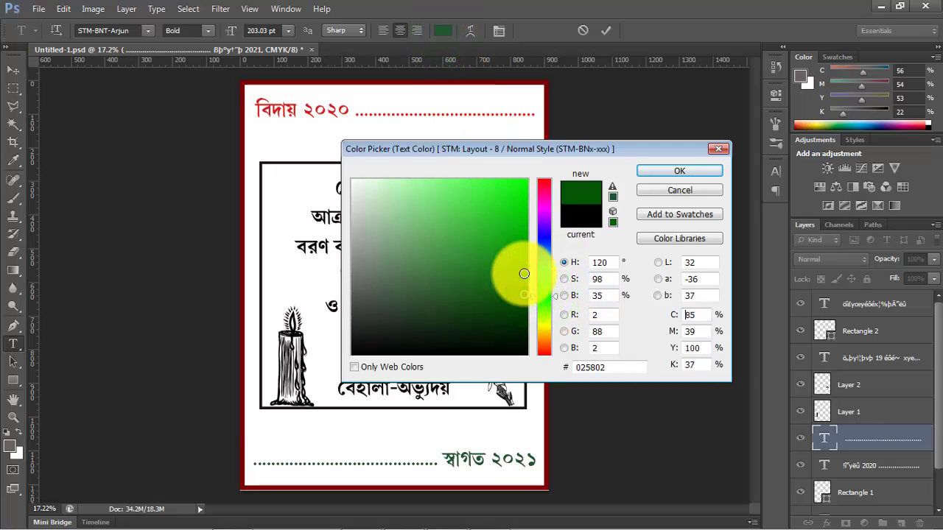
pyautogui.click(523, 273)
pyautogui.click(525, 267)
pyautogui.click(686, 170)
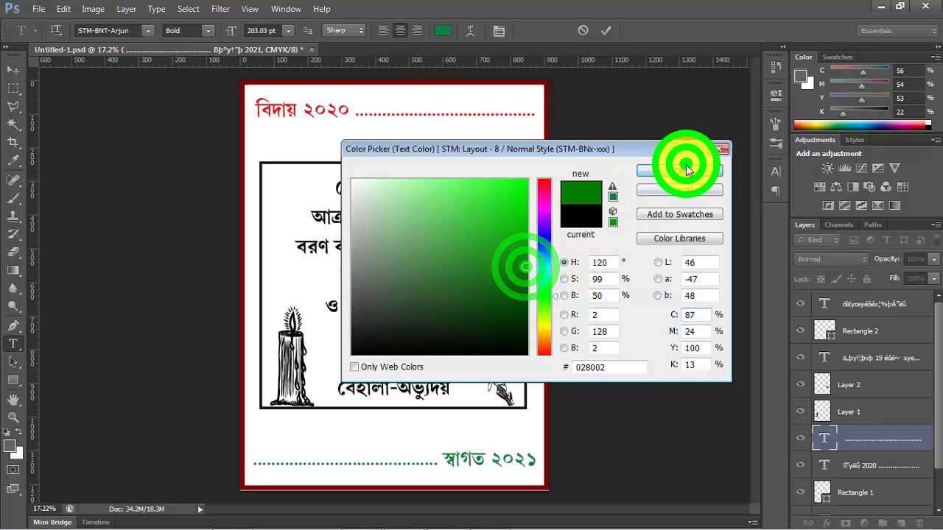
pyautogui.click(12, 70)
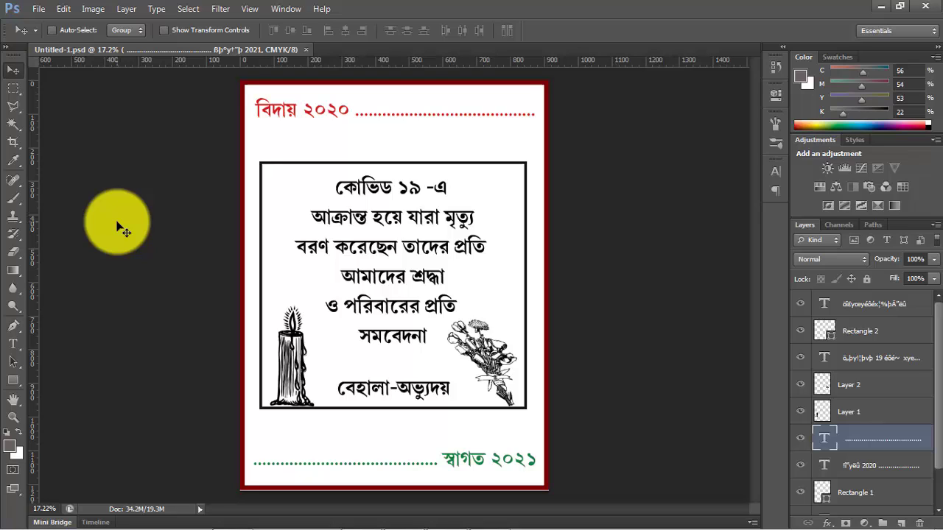
# - Stretch the red 2020 line downward to about 171% of its height, keeping its width and upper edge
pyautogui.click(872, 472)
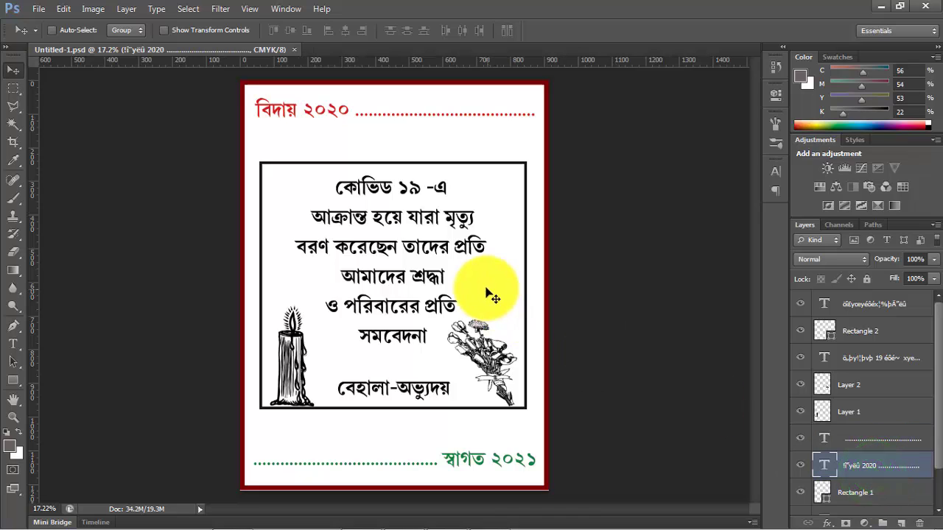
pyautogui.hotkey('ctrl', 't')
pyautogui.click(393, 124)
pyautogui.moveTo(394, 123); pyautogui.dragTo(391, 146)
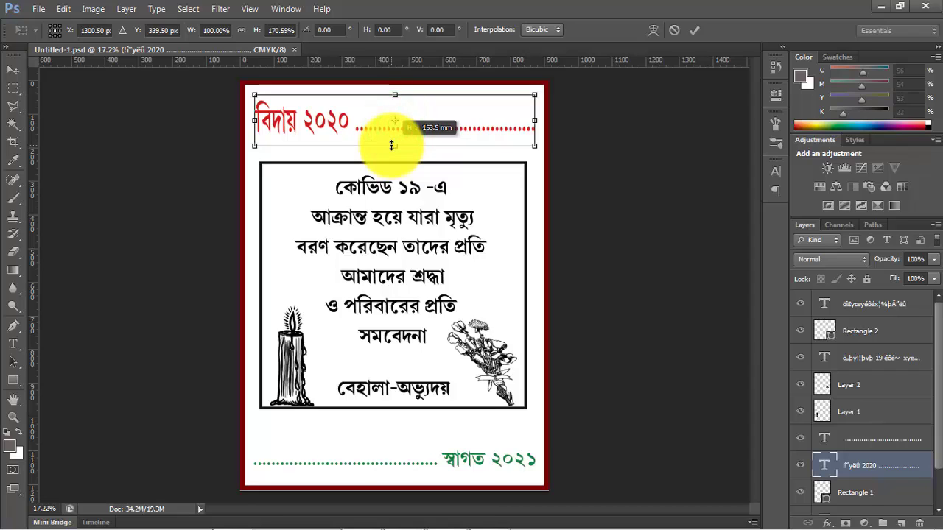
pyautogui.press('Return')
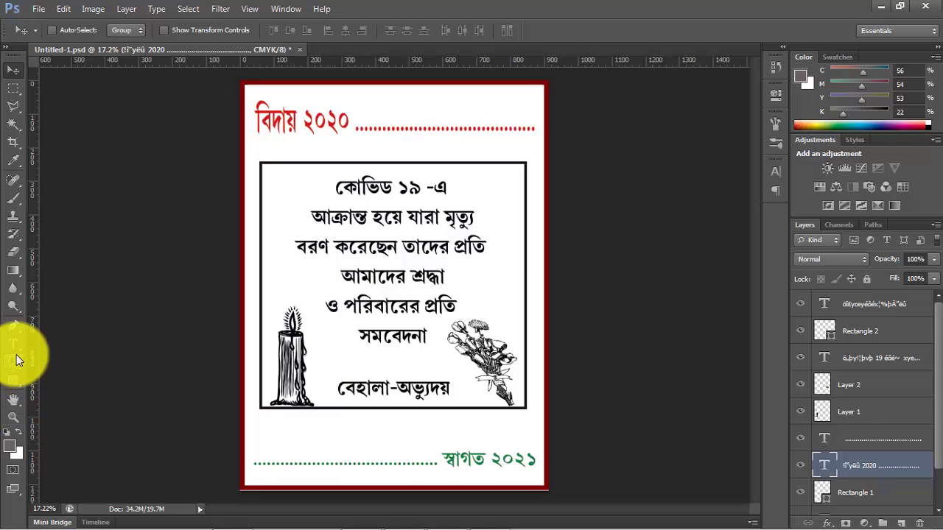
# - Shorten the red 2020 line by deleting roughly the last half of its trailing dots
pyautogui.click(14, 344)
pyautogui.moveTo(459, 129); pyautogui.dragTo(583, 127)
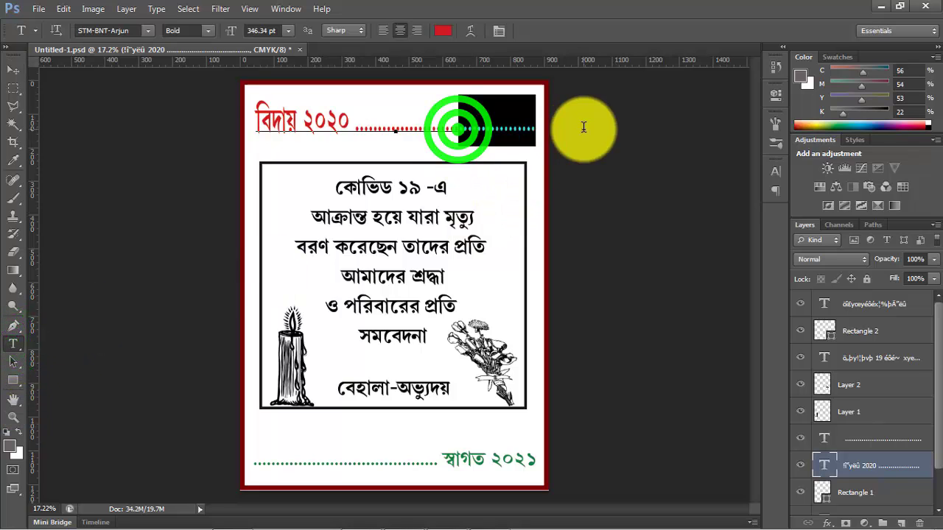
pyautogui.press('BackSpace')
pyautogui.click(11, 70)
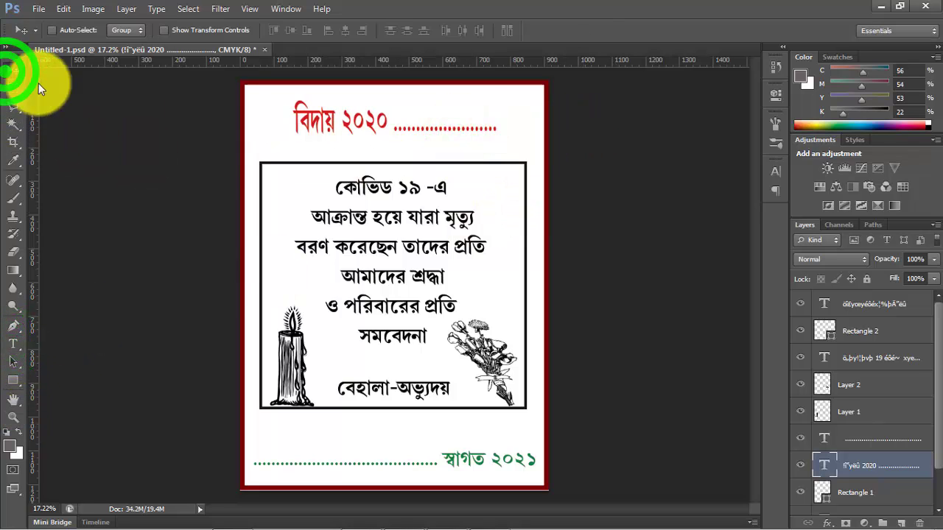
# - Widen the red 2020 line on both sides to about 131% so it spans the width of the black frame
pyautogui.hotkey('ctrl', 't')
pyautogui.moveTo(293, 120); pyautogui.dragTo(44, 130)
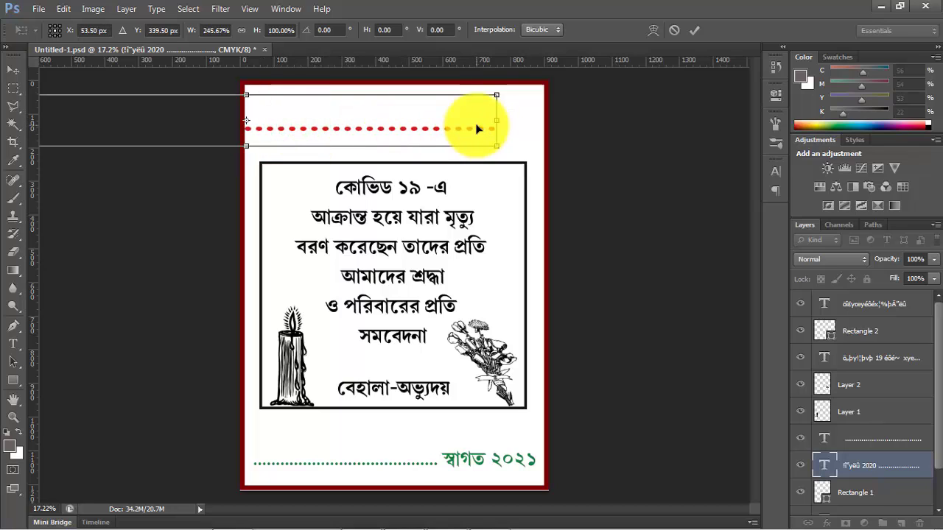
pyautogui.hotkey('ctrl', 'z')
pyautogui.moveTo(491, 121); pyautogui.dragTo(527, 121)
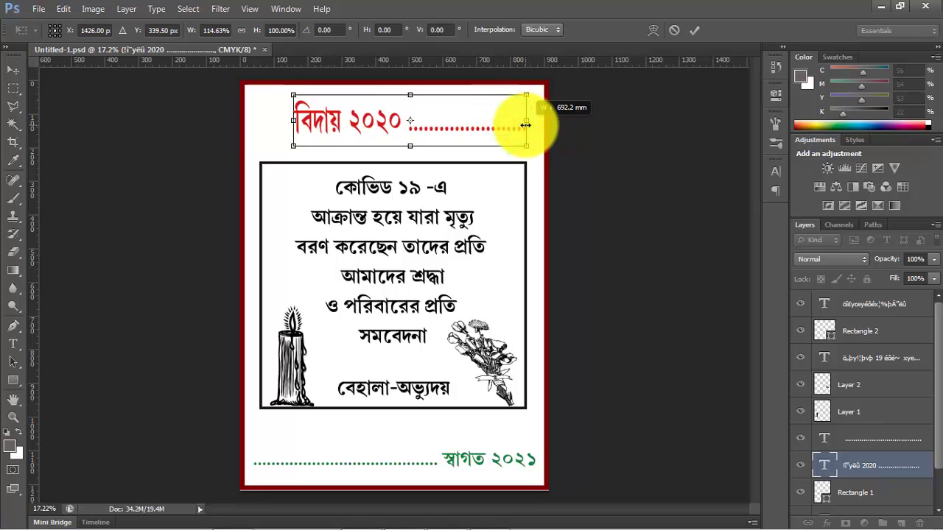
pyautogui.moveTo(294, 120); pyautogui.dragTo(248, 136)
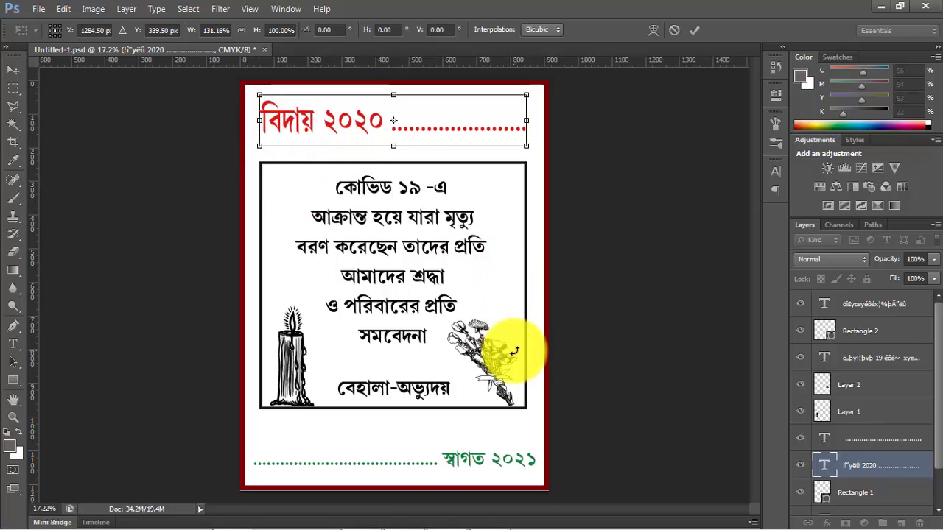
pyautogui.press('Return')
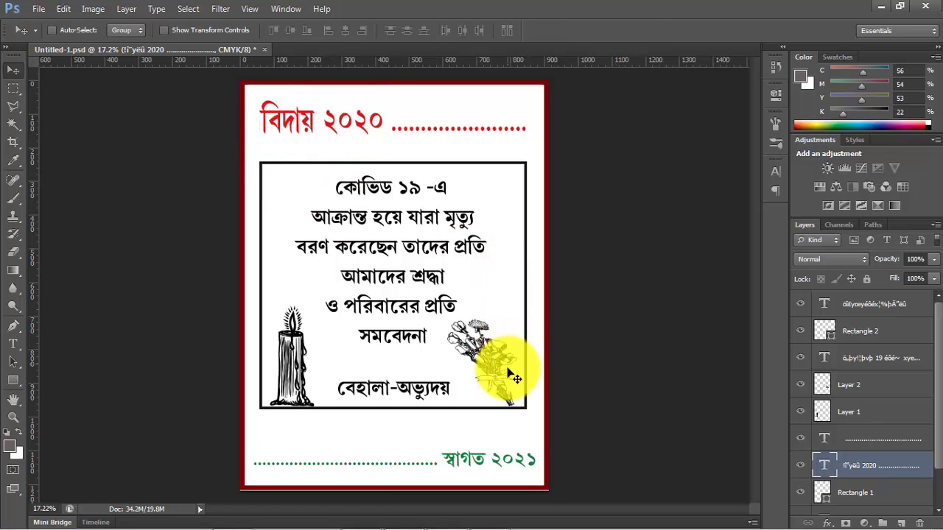
# - Shorten the green 2021 line by deleting roughly the first half of its leading dots
pyautogui.click(14, 343)
pyautogui.moveTo(358, 463); pyautogui.dragTo(224, 468)
pyautogui.press('BackSpace')
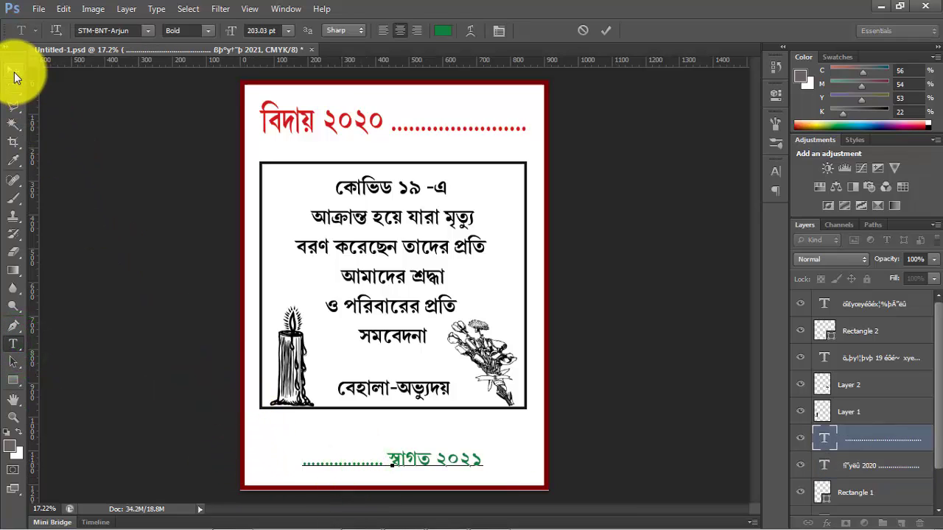
pyautogui.click(13, 73)
# - Enlarge the green 2021 line to about 146% width and 173% height so it spans the black frame's width
pyautogui.hotkey('ctrl', 't')
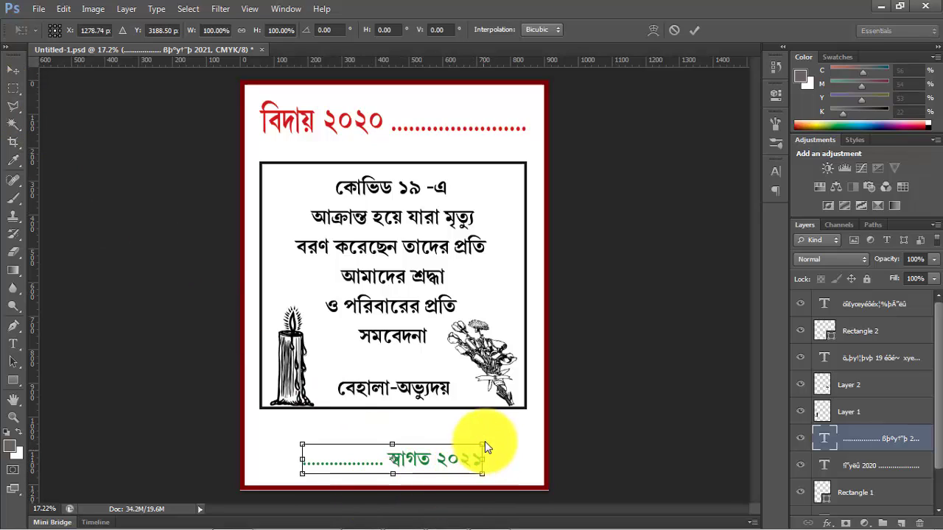
pyautogui.moveTo(482, 446); pyautogui.dragTo(525, 423)
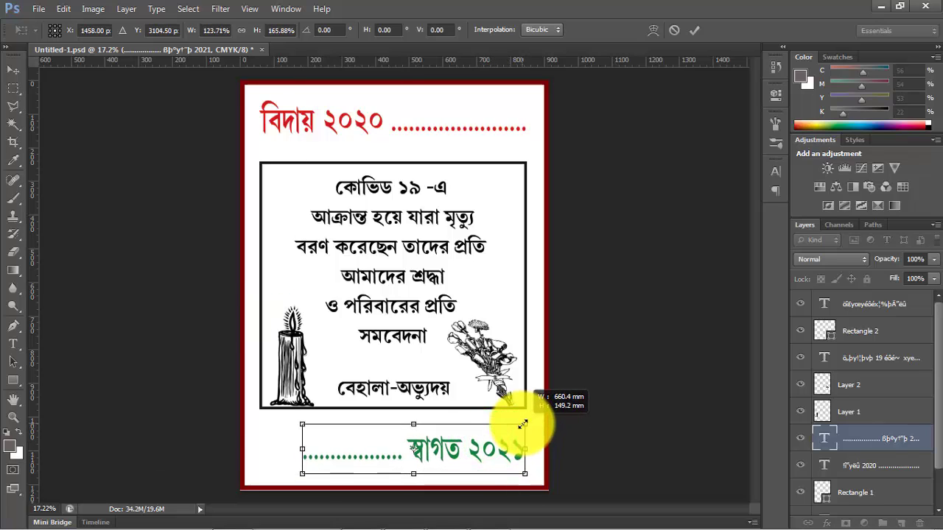
pyautogui.moveTo(303, 426); pyautogui.dragTo(263, 426)
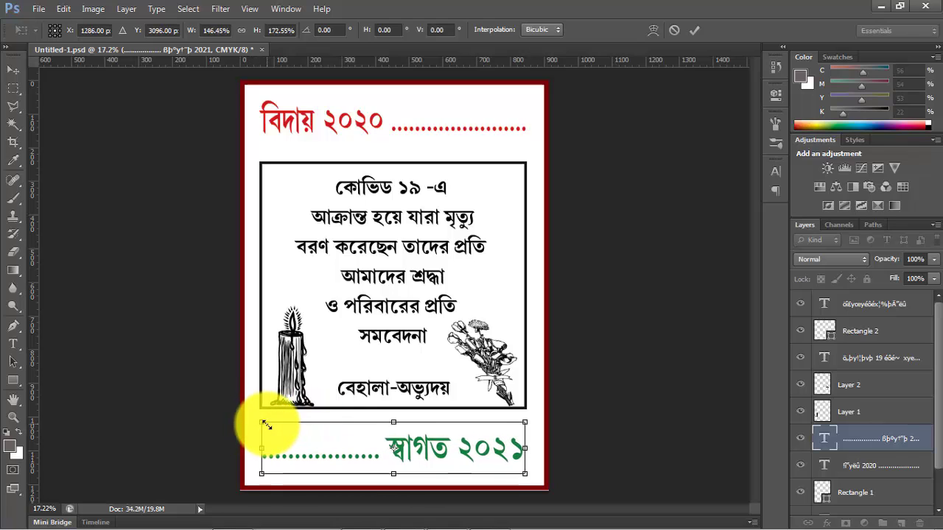
pyautogui.press('Return')
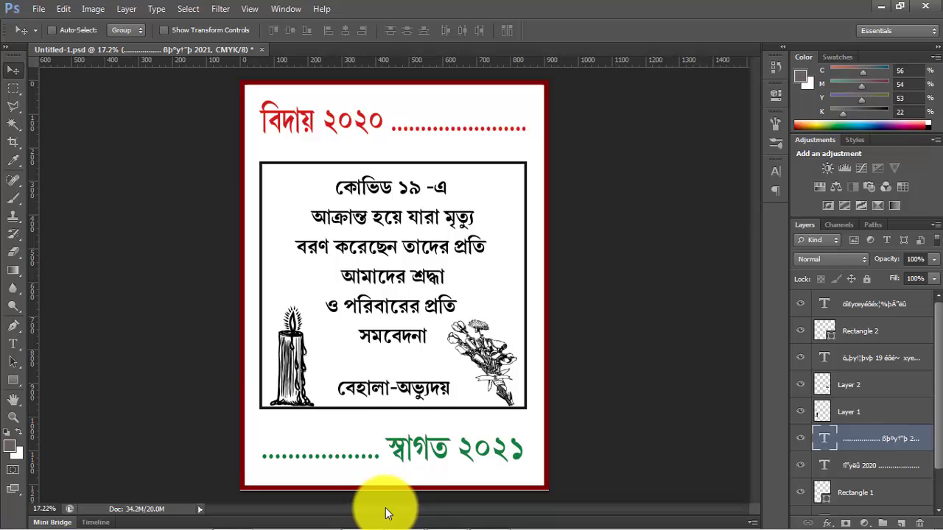